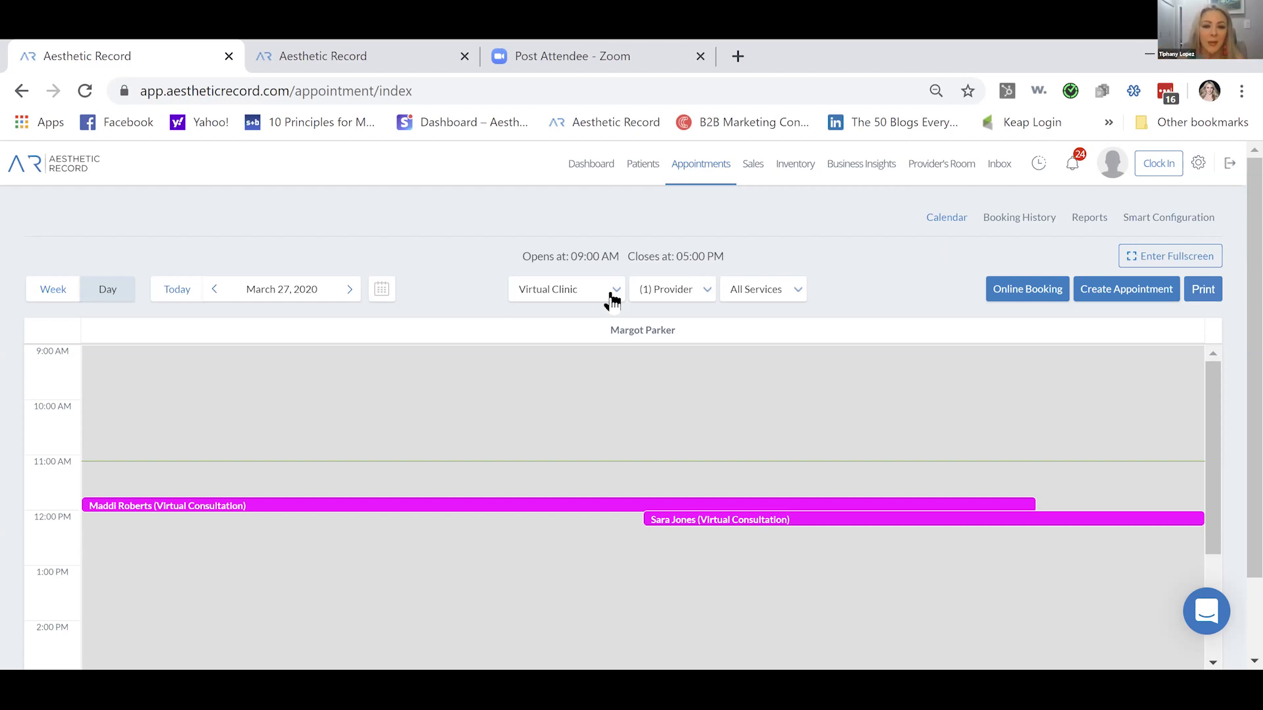
{"action": "left_click", "coordinate": [579, 292]}
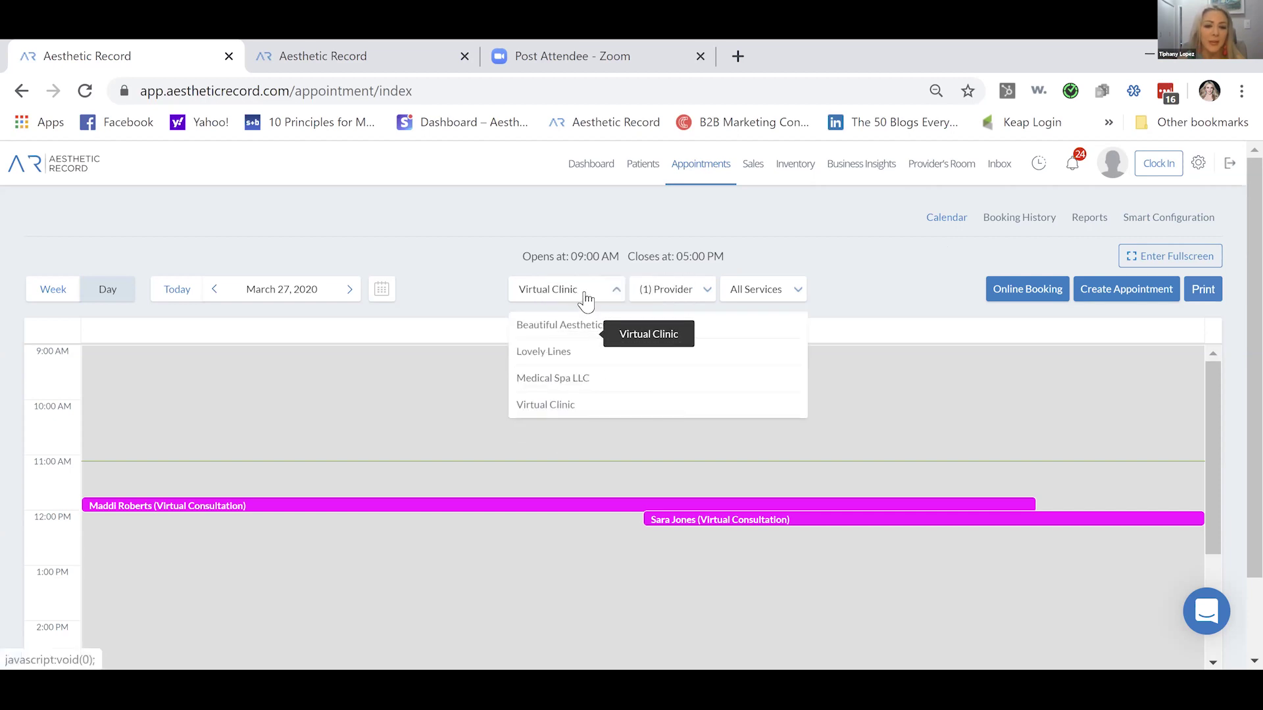
{"action": "left_click", "coordinate": [585, 296]}
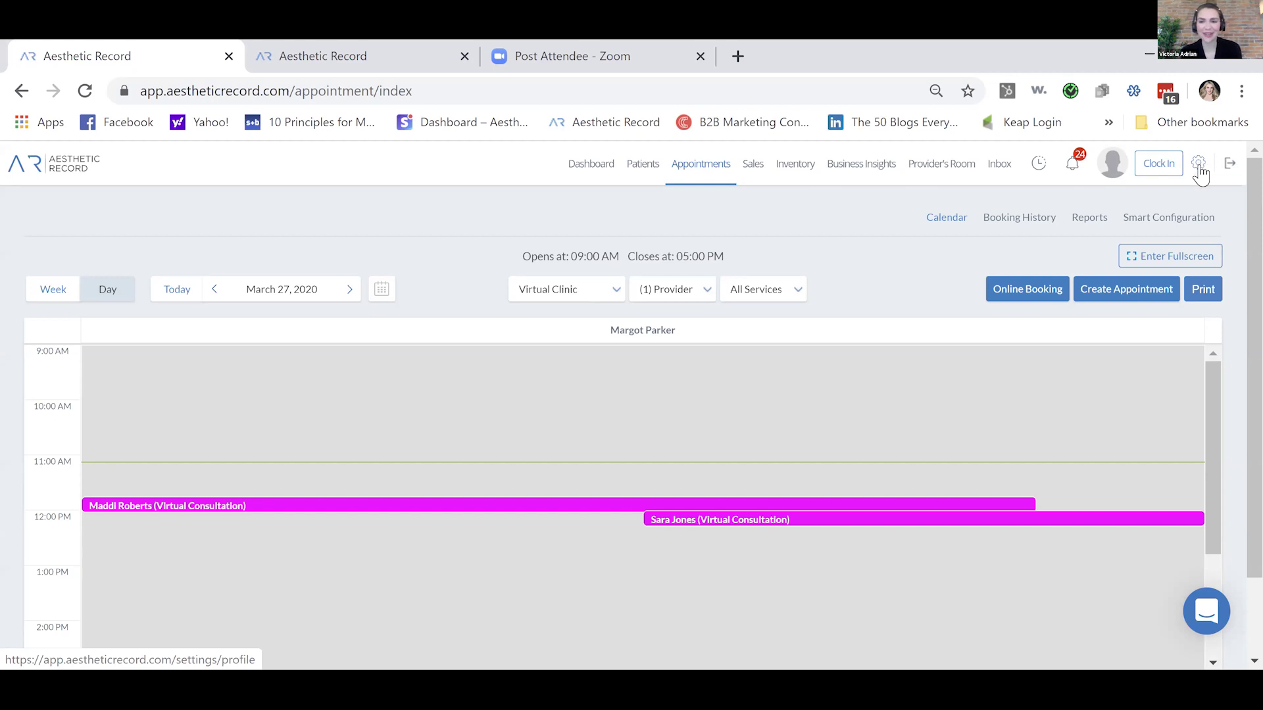
Step: Open Settings > Manage Clinics and scroll through the four clinic cards, including Virtual Clinic
{"action": "left_click", "coordinate": [1199, 166]}
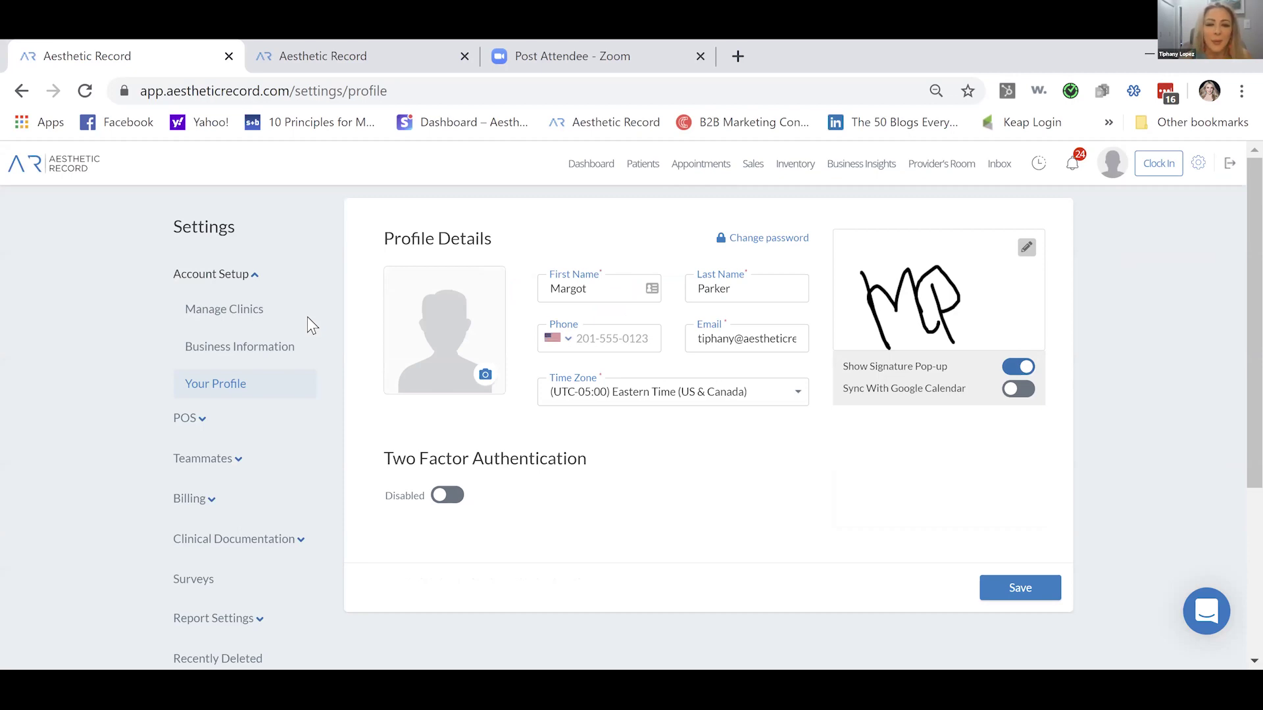
{"action": "left_click", "coordinate": [222, 308]}
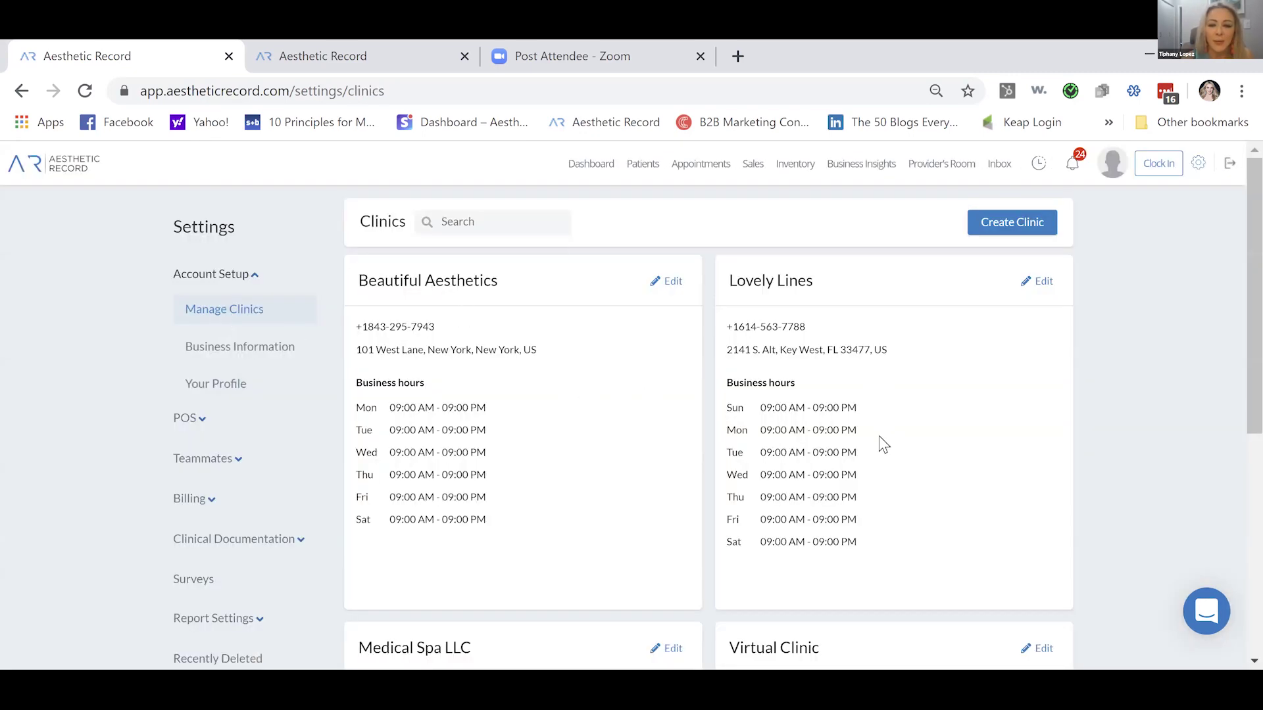
{"action": "scroll", "coordinate": [883, 445], "scroll_direction": "down", "scroll_amount": 3}
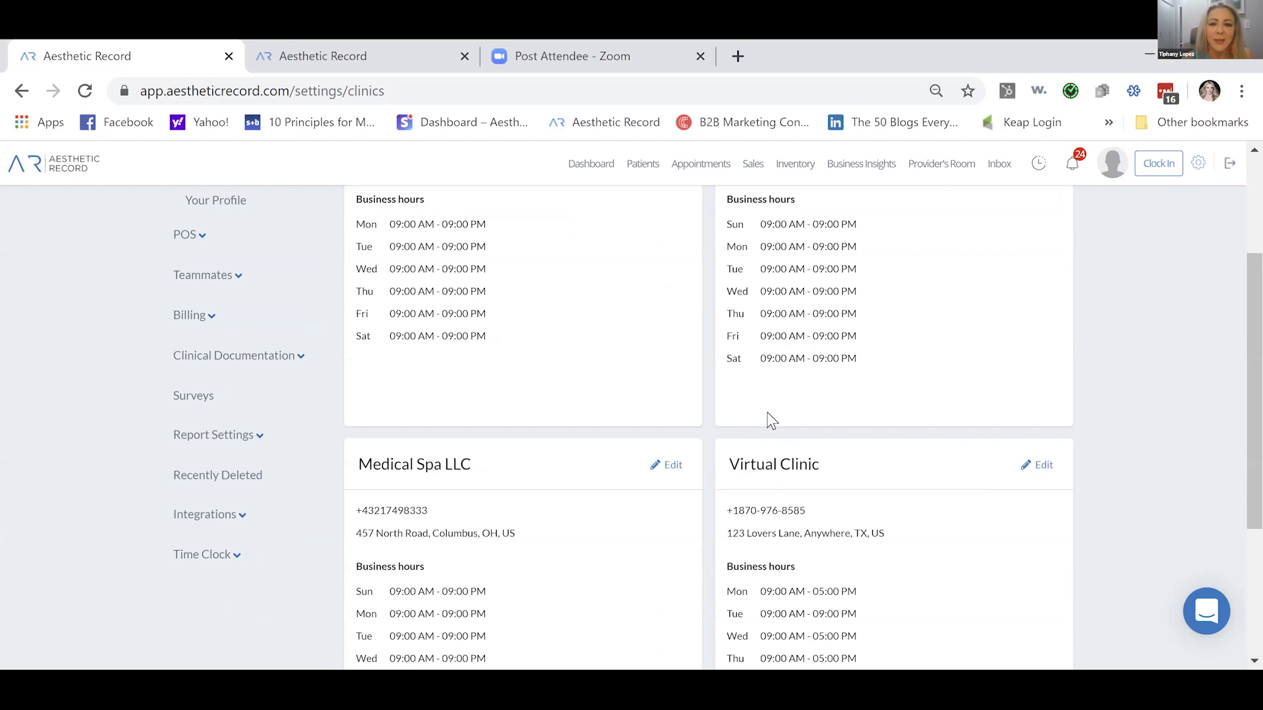
{"action": "scroll", "coordinate": [768, 414], "scroll_direction": "up", "scroll_amount": 3}
{"action": "scroll", "coordinate": [744, 417], "scroll_direction": "down", "scroll_amount": 4}
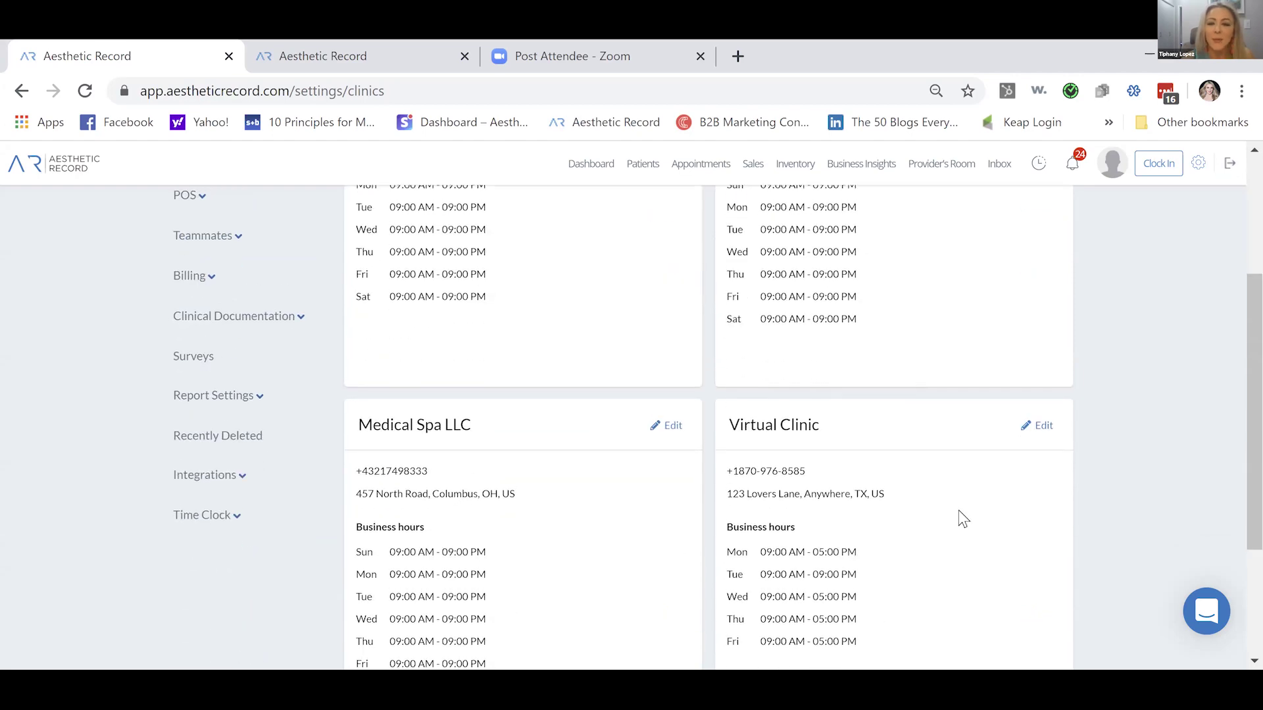
{"action": "scroll", "coordinate": [908, 399], "scroll_direction": "up", "scroll_amount": 3}
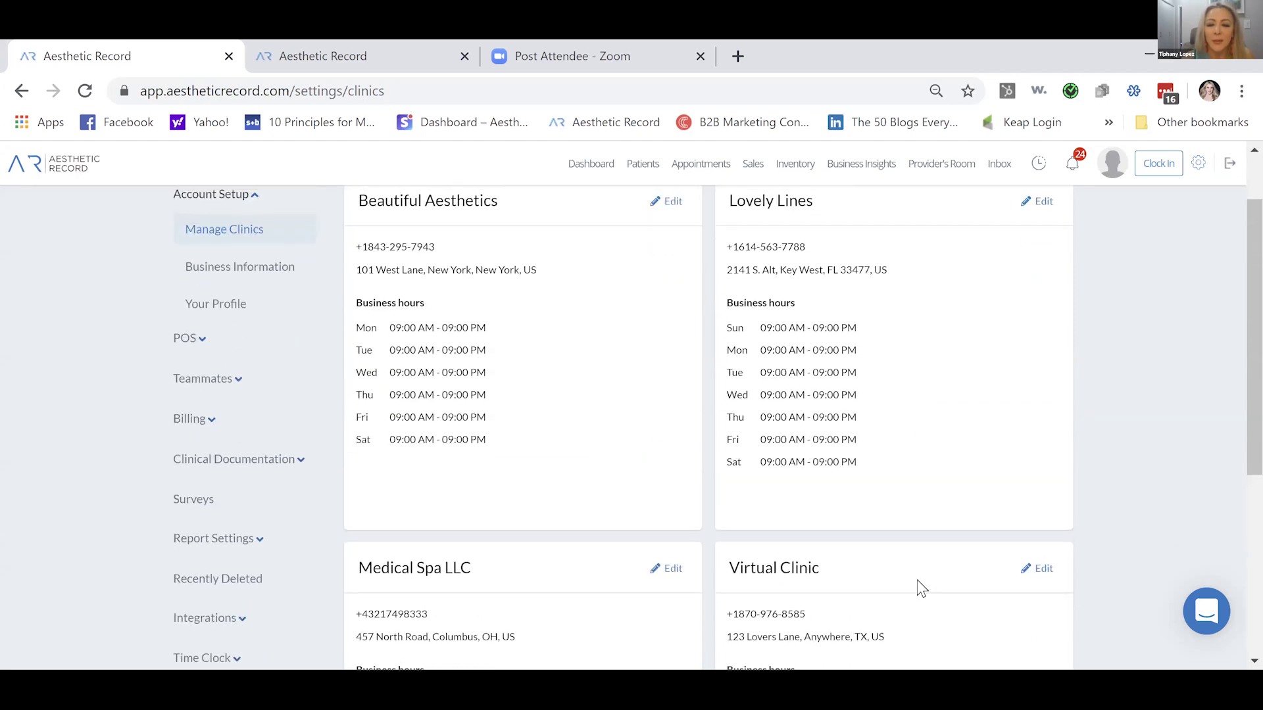
{"action": "scroll", "coordinate": [916, 436], "scroll_direction": "up", "scroll_amount": 2}
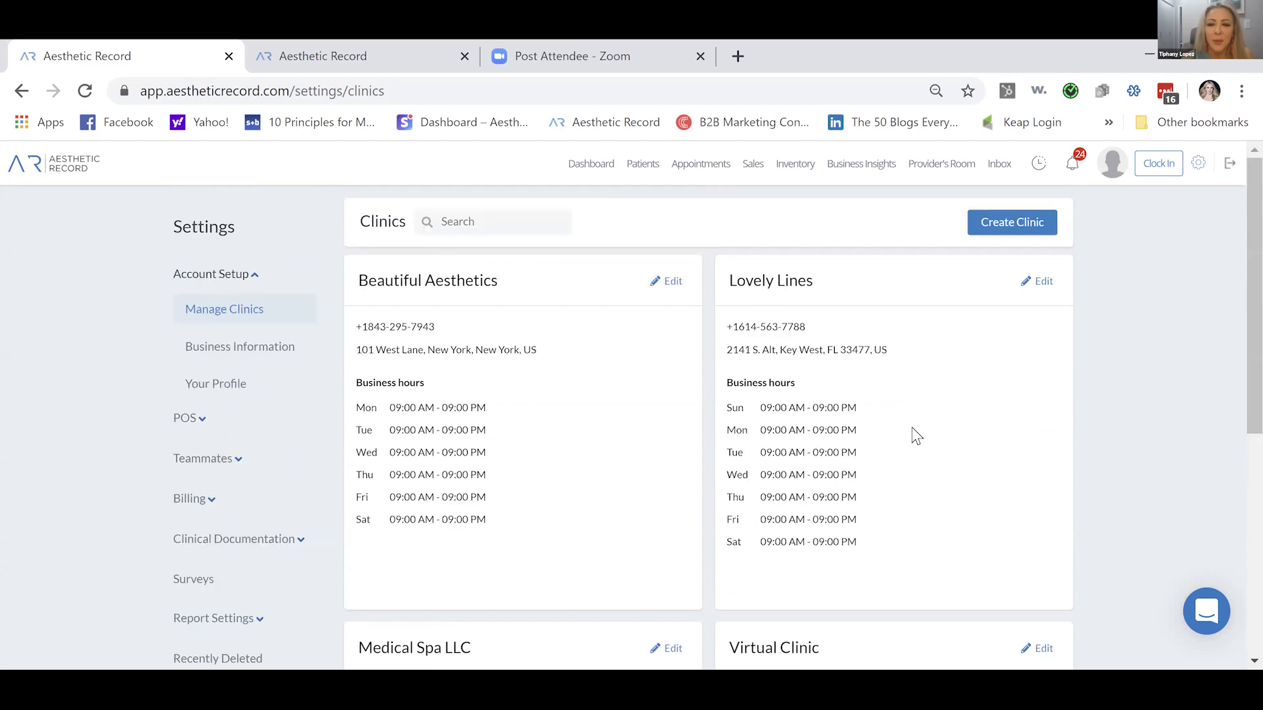
Step: Start a new clinic named 'Virtual Clinic 2' and review the remaining blank fields
{"action": "left_click", "coordinate": [1012, 222]}
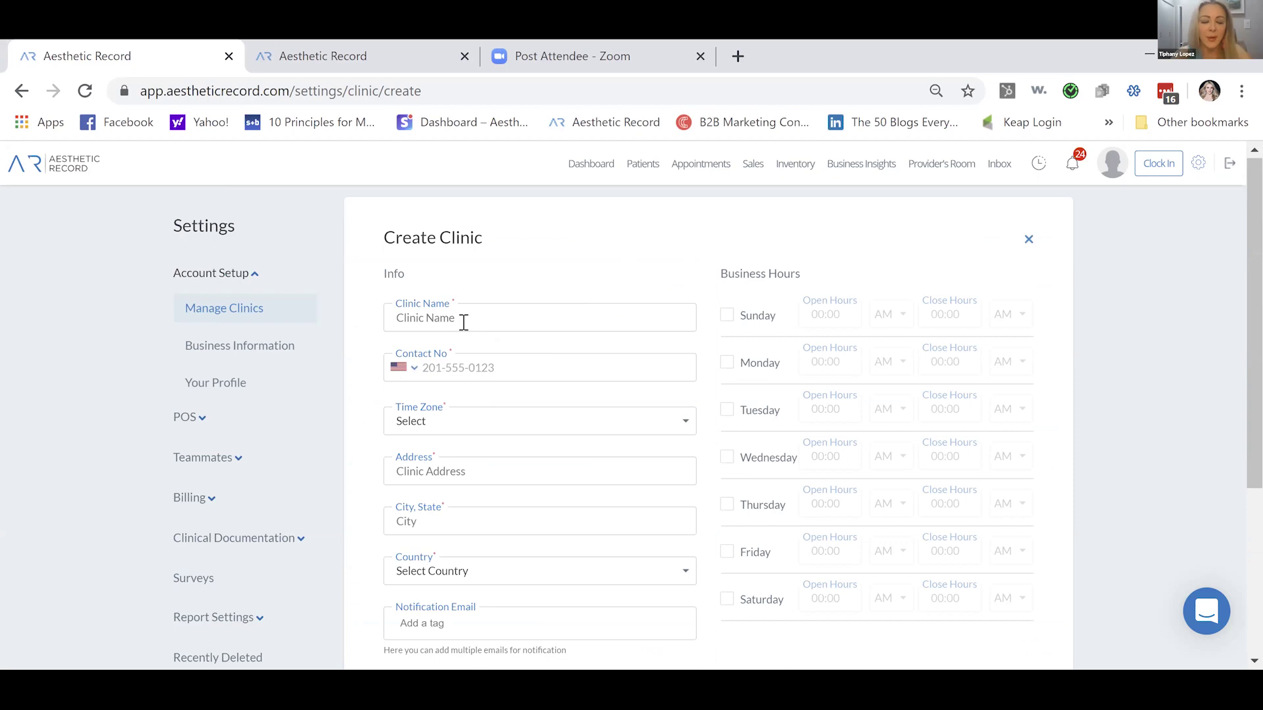
{"action": "type", "text": "Virtual Clini"}
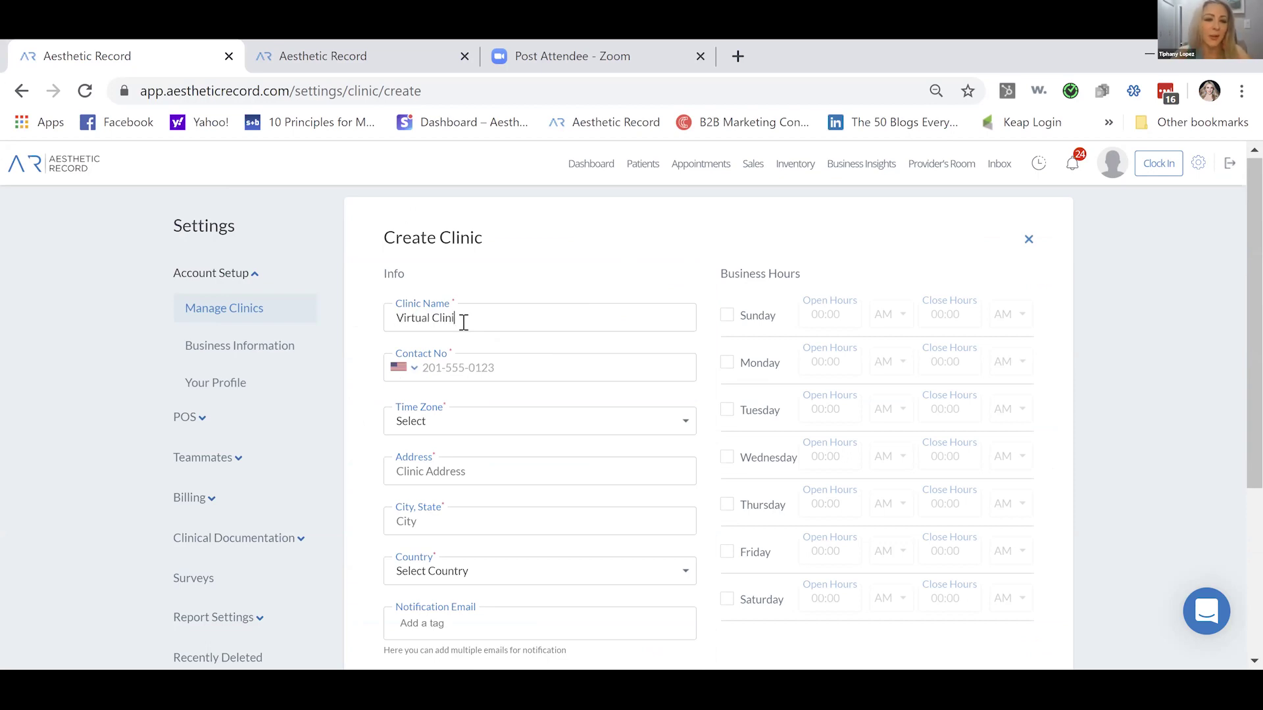
{"action": "type", "text": "c 2"}
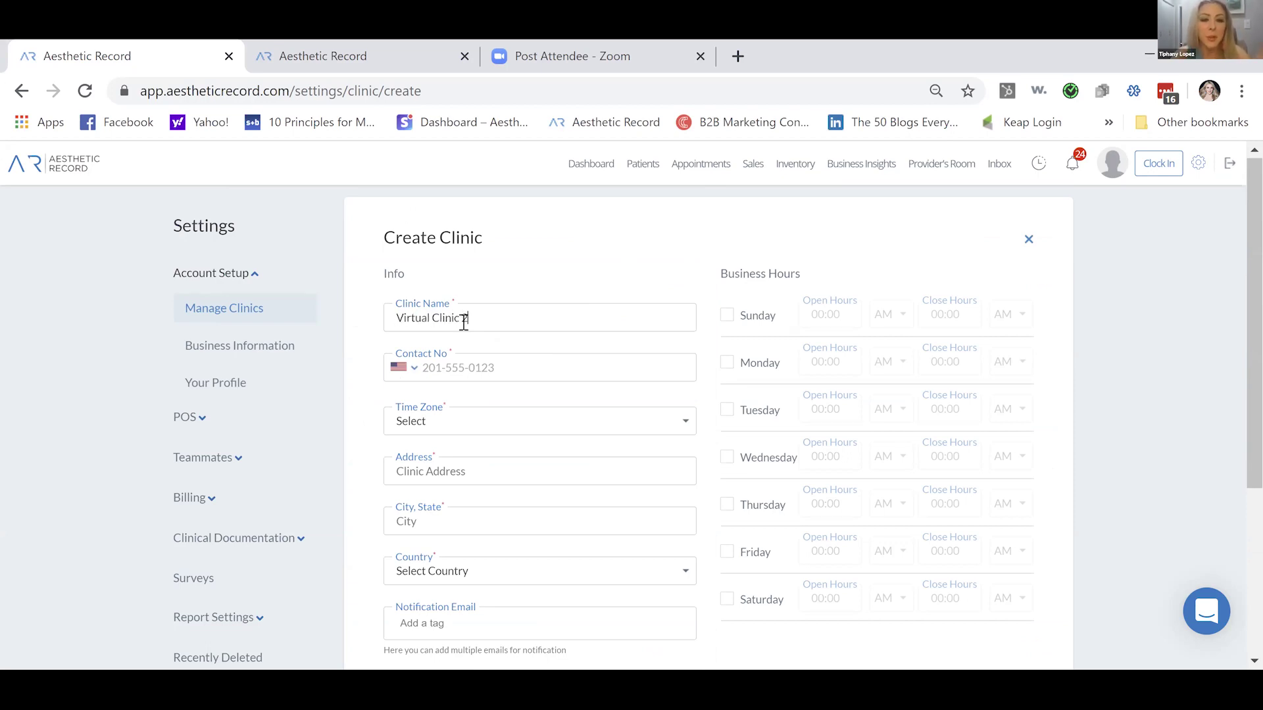
{"action": "scroll", "coordinate": [702, 302], "scroll_direction": "down", "scroll_amount": 1}
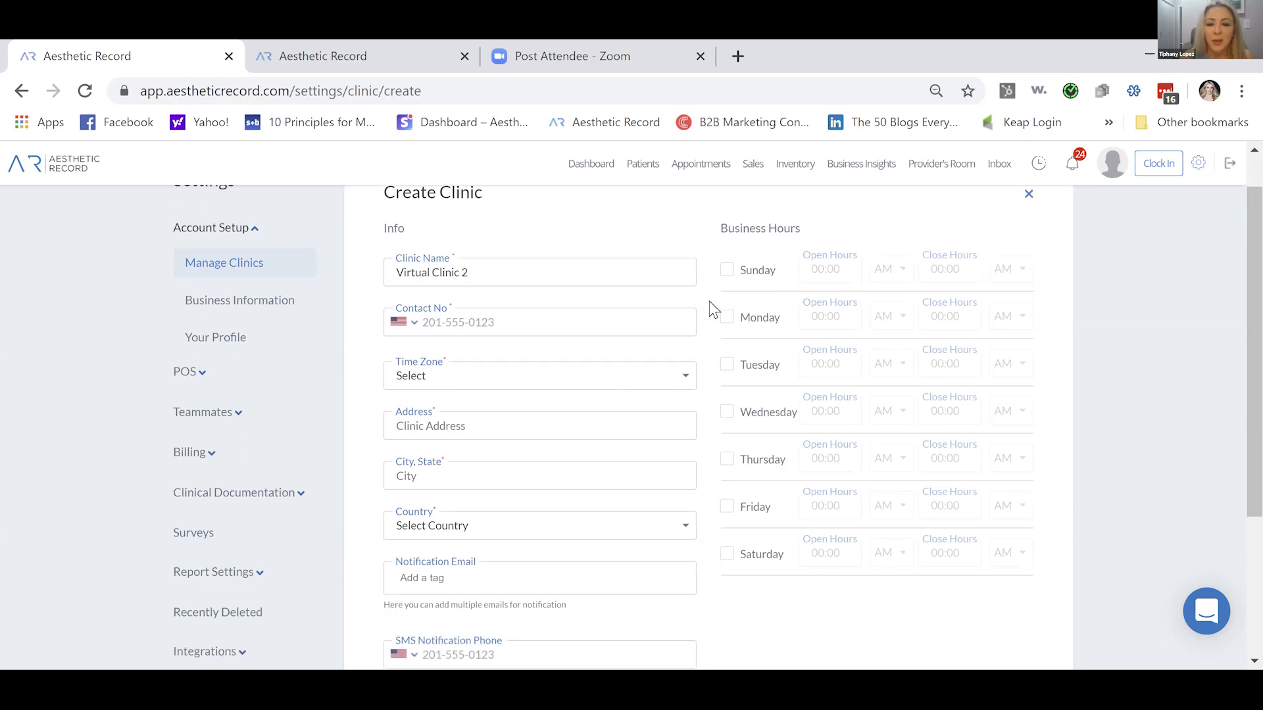
{"action": "scroll", "coordinate": [603, 551], "scroll_direction": "down", "scroll_amount": 1}
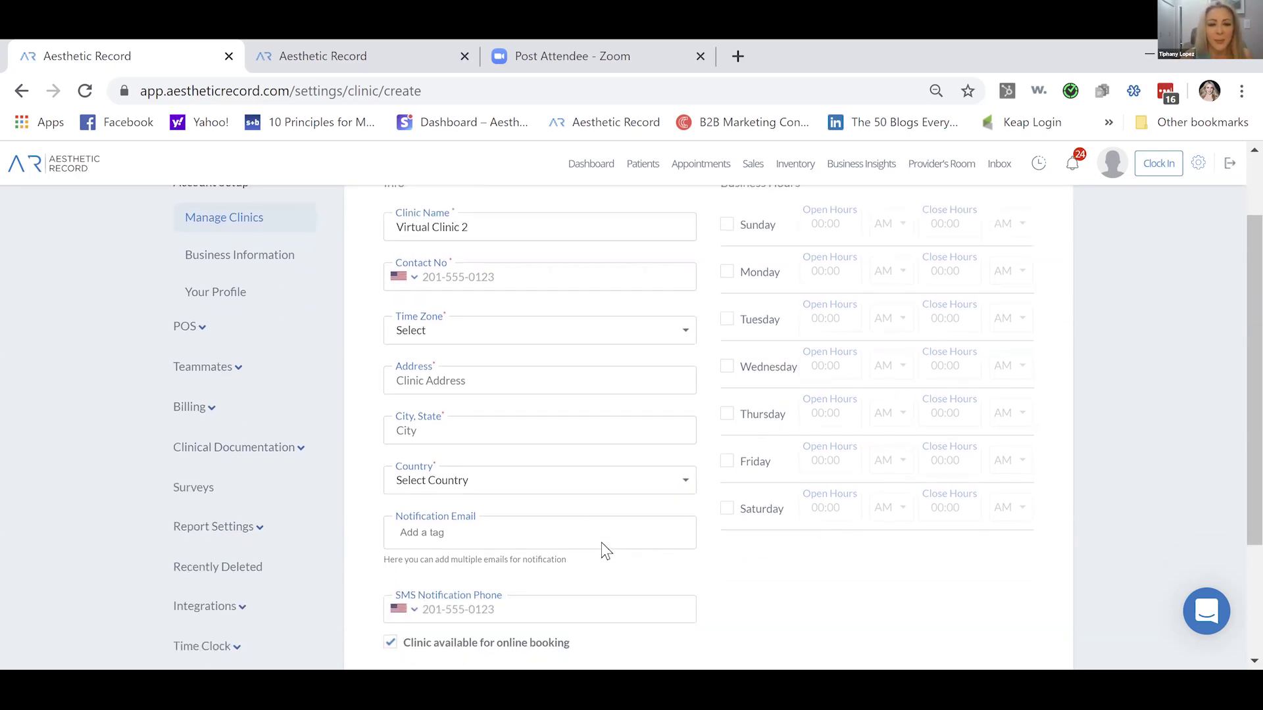
{"action": "scroll", "coordinate": [592, 477], "scroll_direction": "down", "scroll_amount": 2}
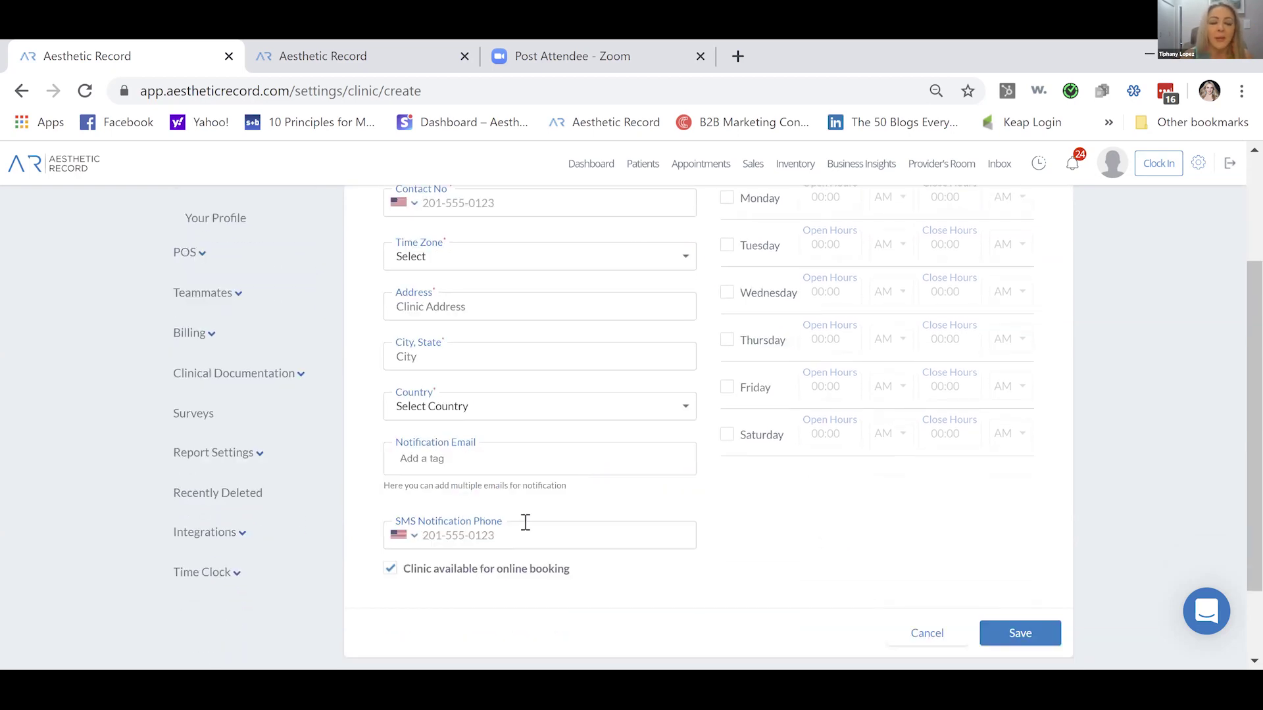
{"action": "scroll", "coordinate": [893, 579], "scroll_direction": "up", "scroll_amount": 3}
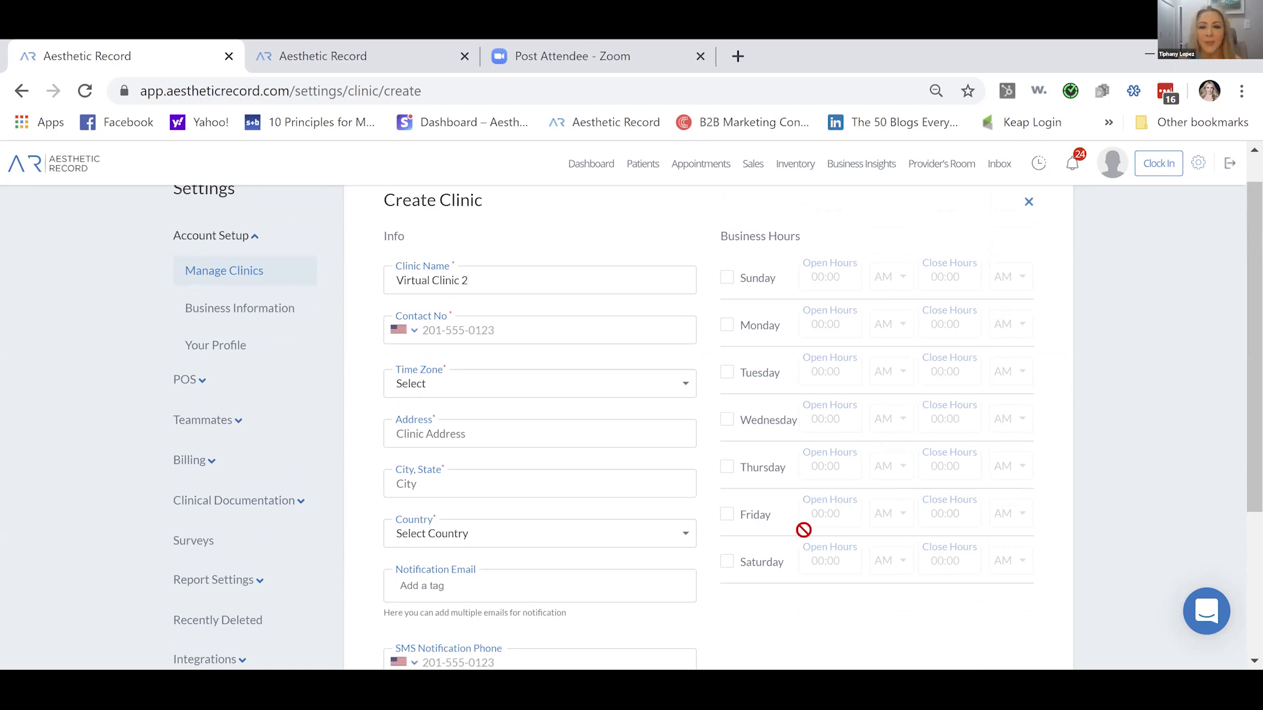
Step: Discard the unsaved clinic, return to Appointments and open Smart Configuration
{"action": "left_click", "coordinate": [1028, 195]}
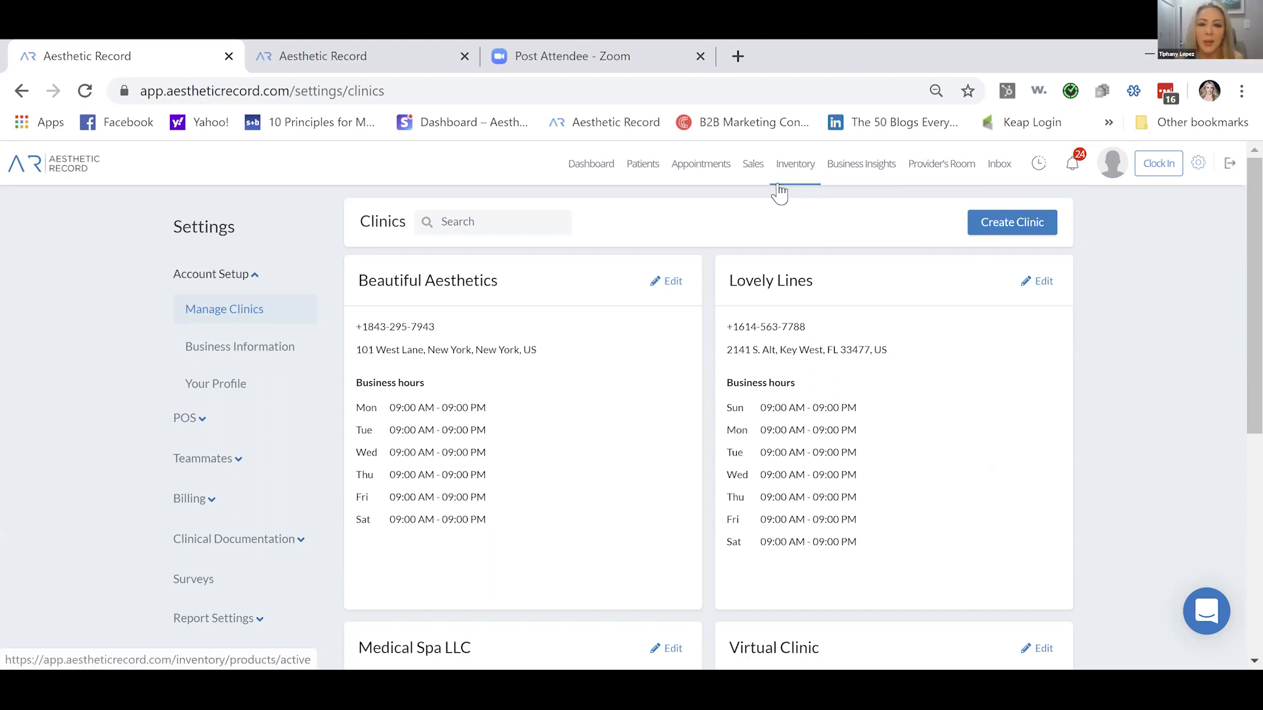
{"action": "left_click", "coordinate": [707, 166]}
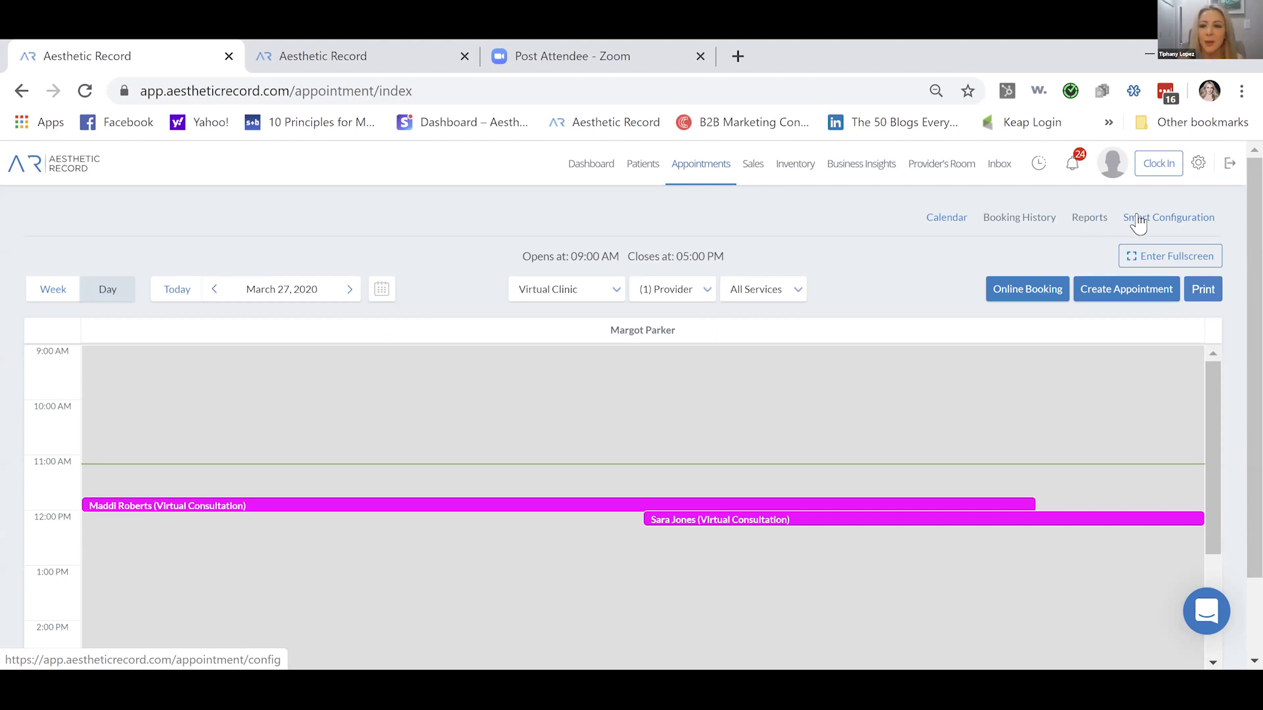
{"action": "left_click", "coordinate": [1133, 218]}
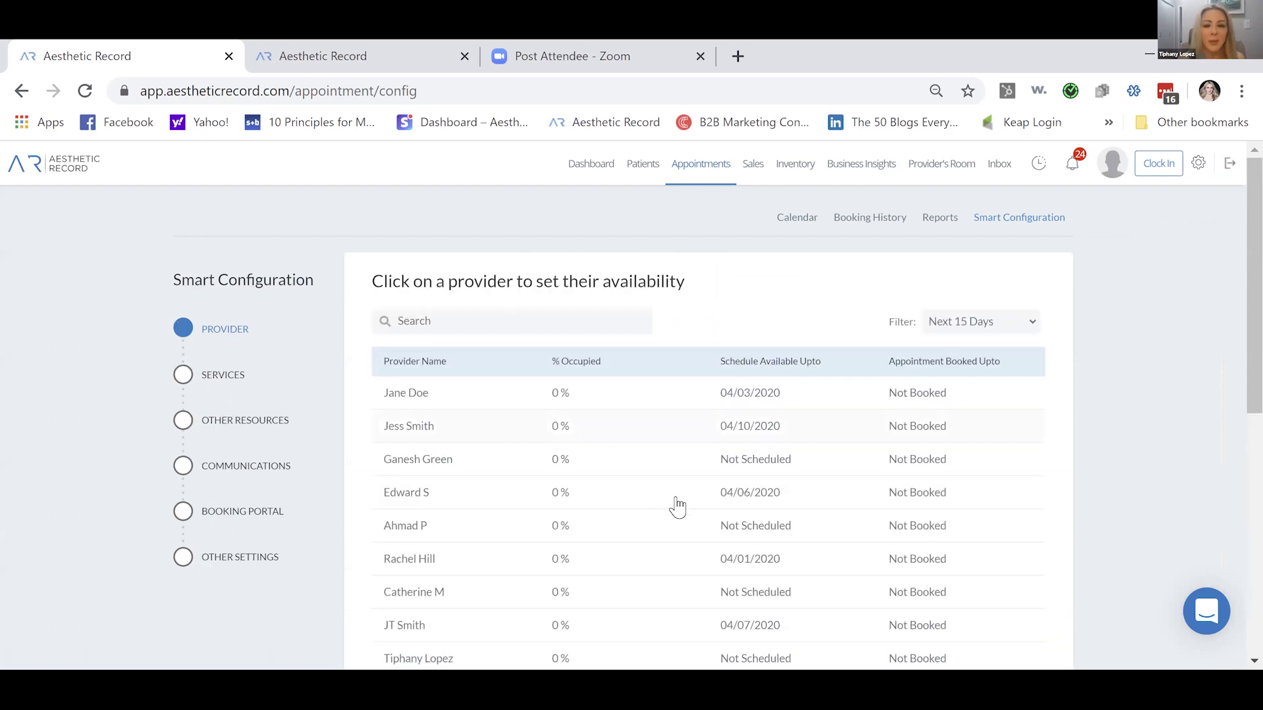
Step: Search the Smart Configuration provider list for the provider by name
{"action": "scroll", "coordinate": [677, 506], "scroll_direction": "down", "scroll_amount": 3}
{"action": "scroll", "coordinate": [678, 505], "scroll_direction": "up", "scroll_amount": 3}
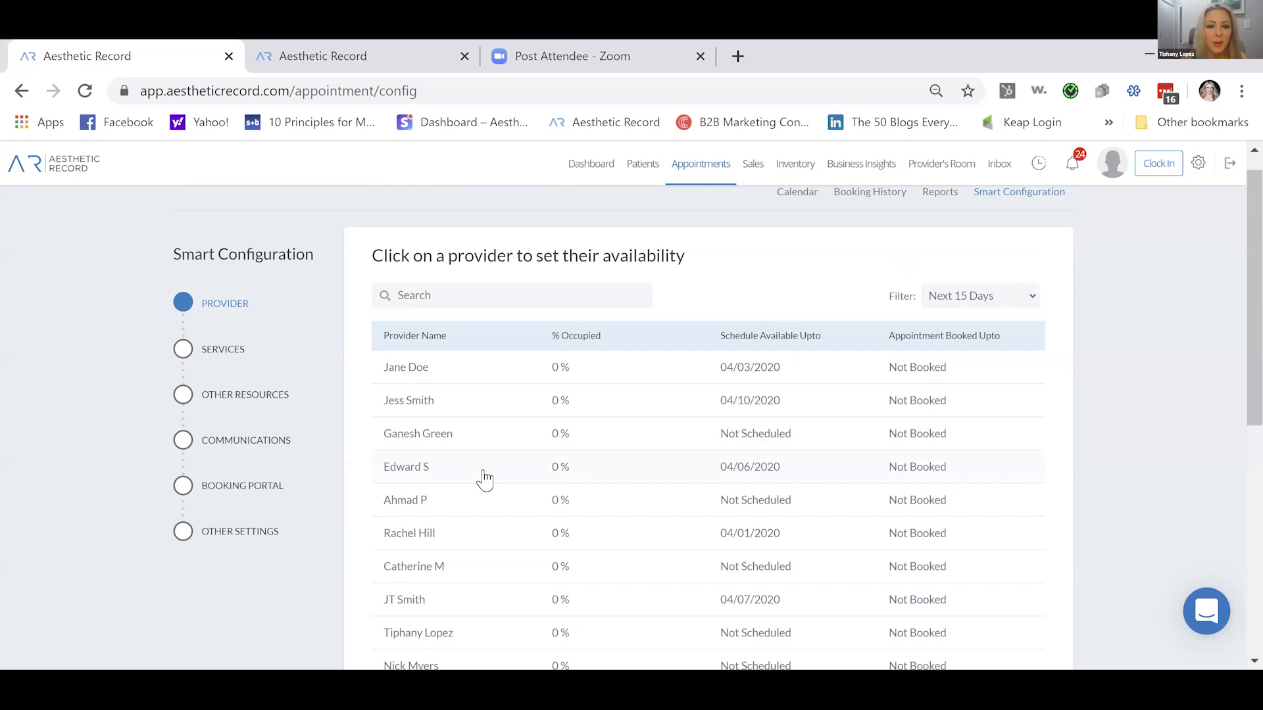
{"action": "left_click", "coordinate": [482, 300]}
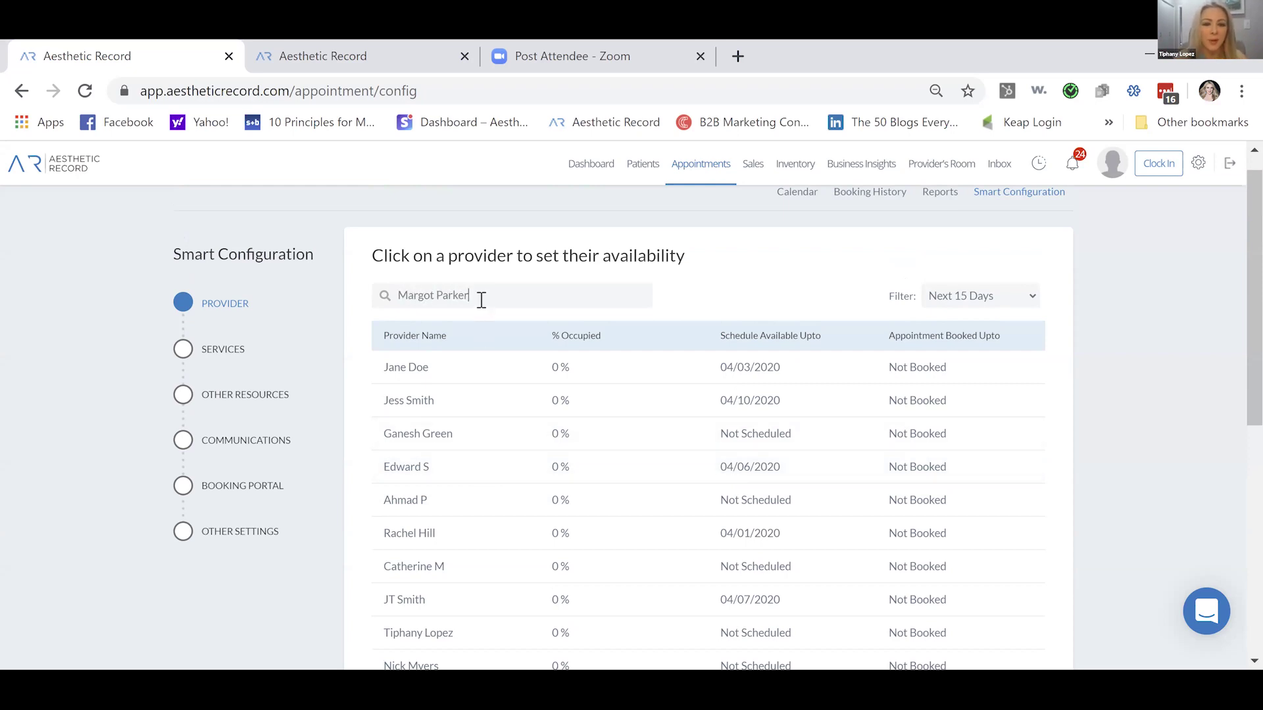
{"action": "key", "text": "Return"}
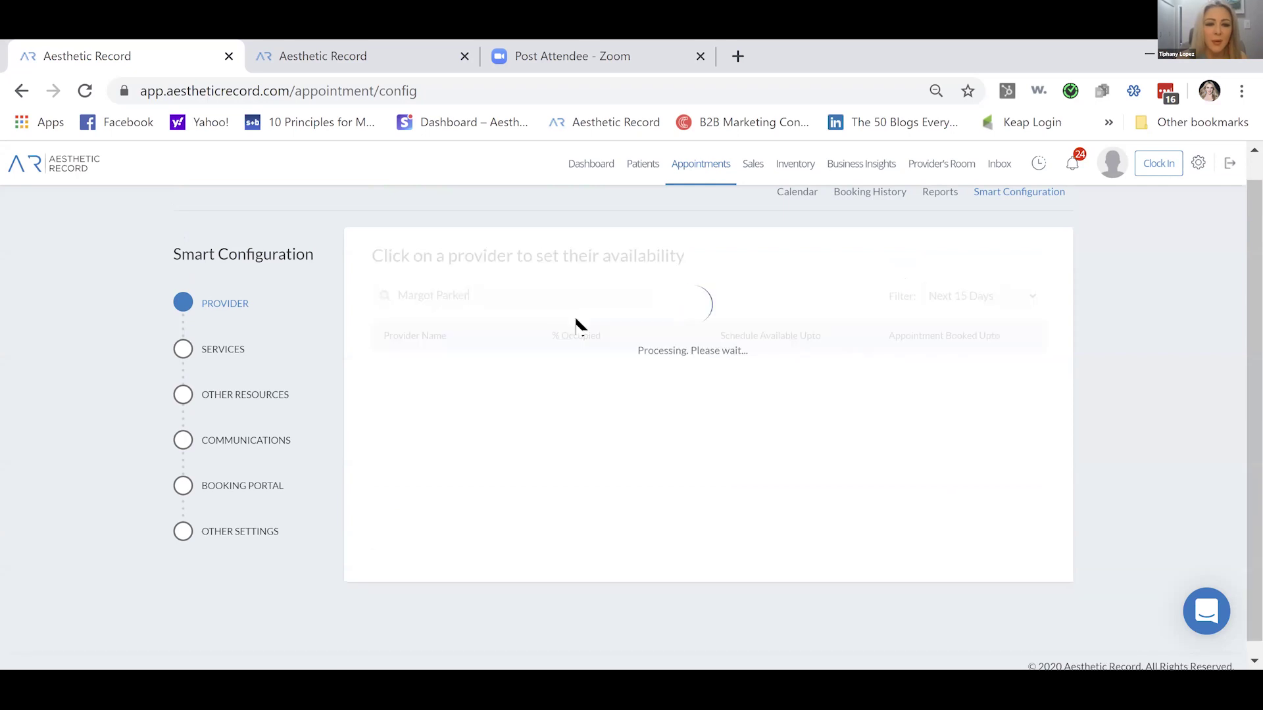
Step: Open the matching provider's March schedule calendar
{"action": "left_click", "coordinate": [822, 378]}
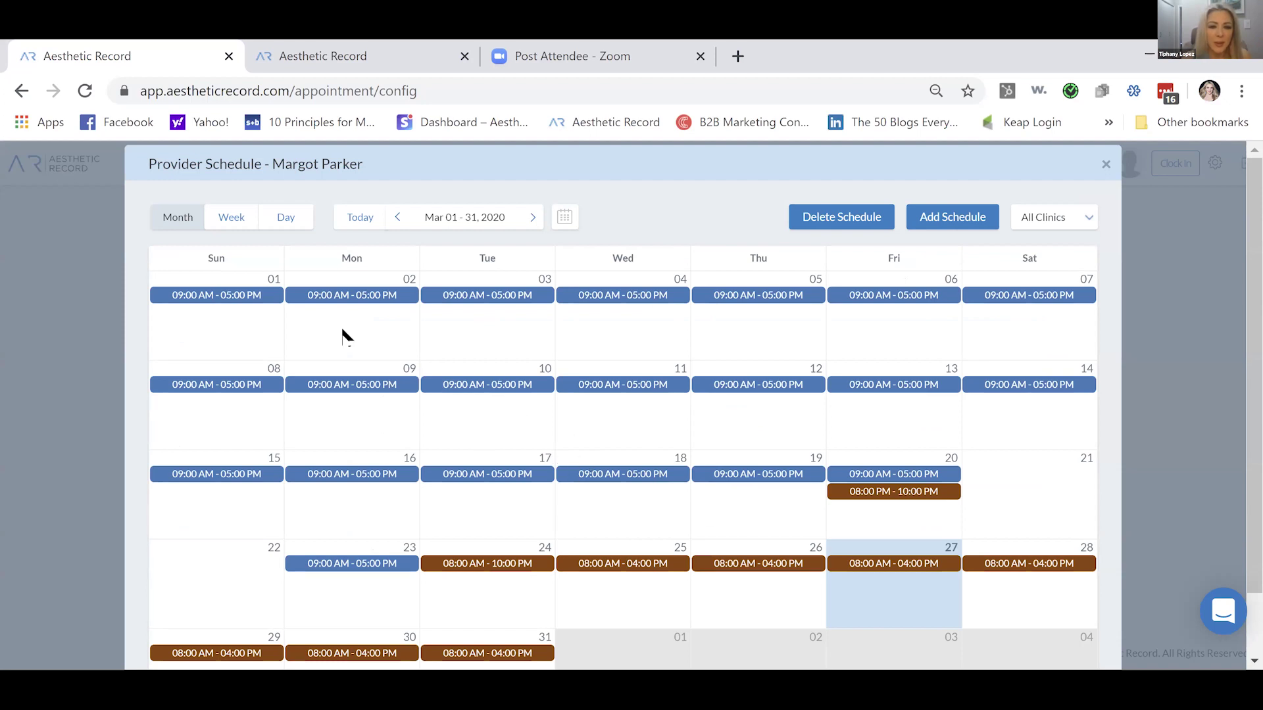
{"action": "mouse_move", "coordinate": [342, 302]}
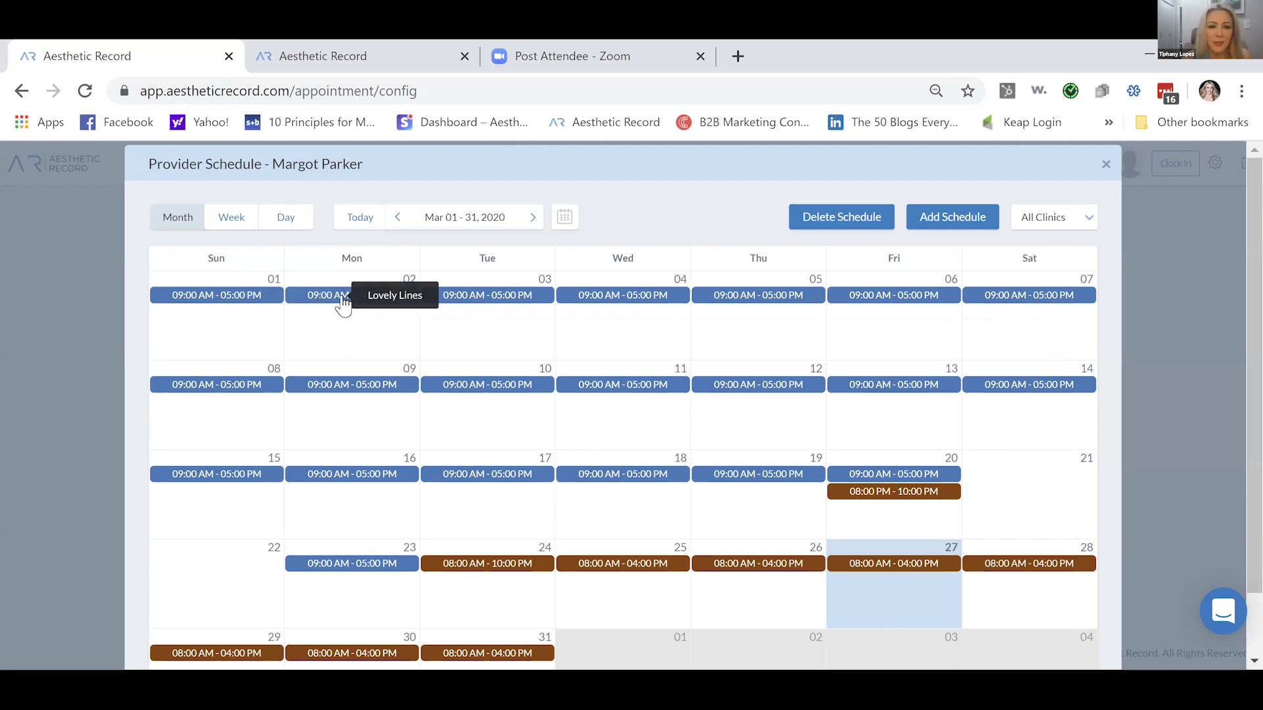
{"action": "mouse_move", "coordinate": [490, 570]}
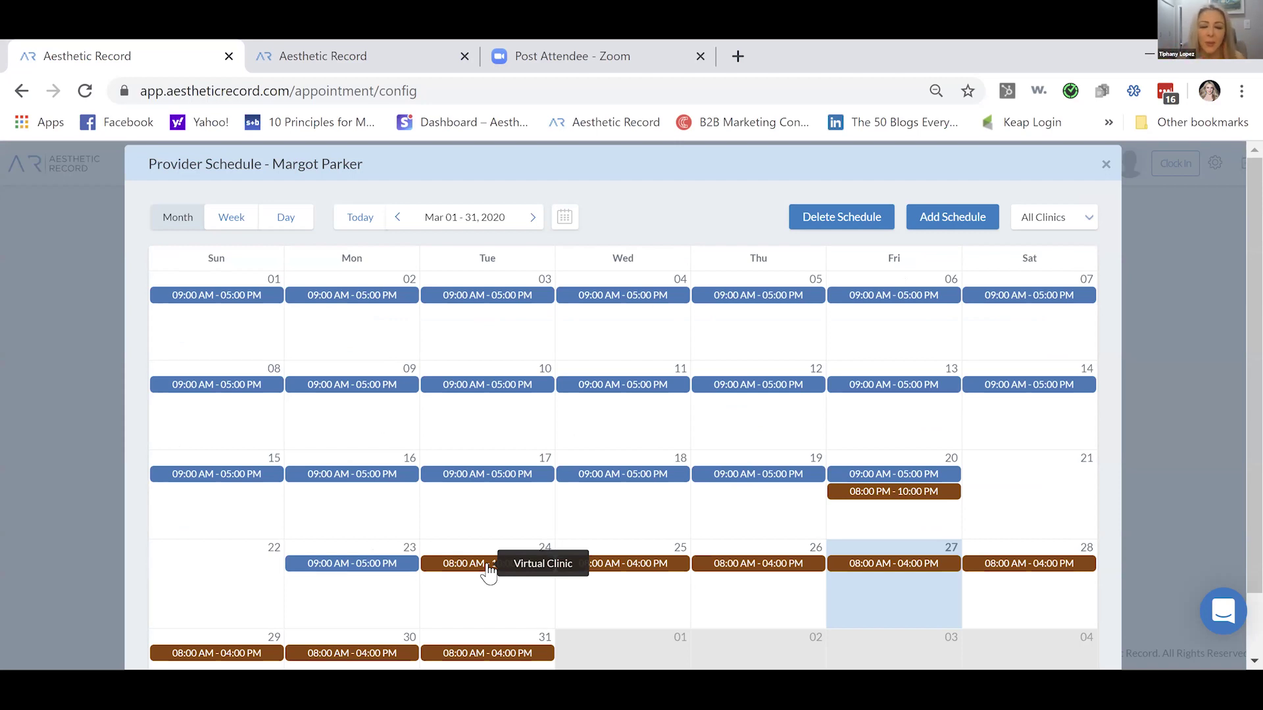
Step: Start a new provider schedule, cancel it, and close the Provider Schedule modal
{"action": "left_click", "coordinate": [945, 220]}
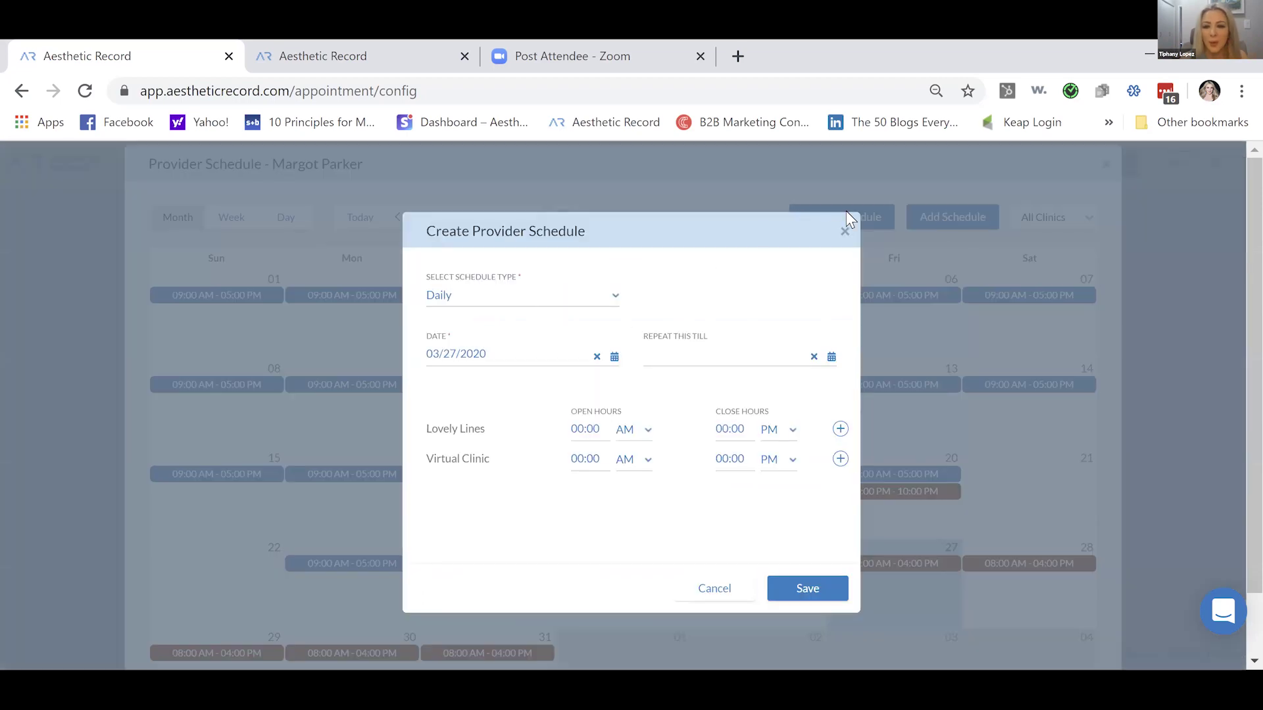
{"action": "left_click", "coordinate": [844, 232]}
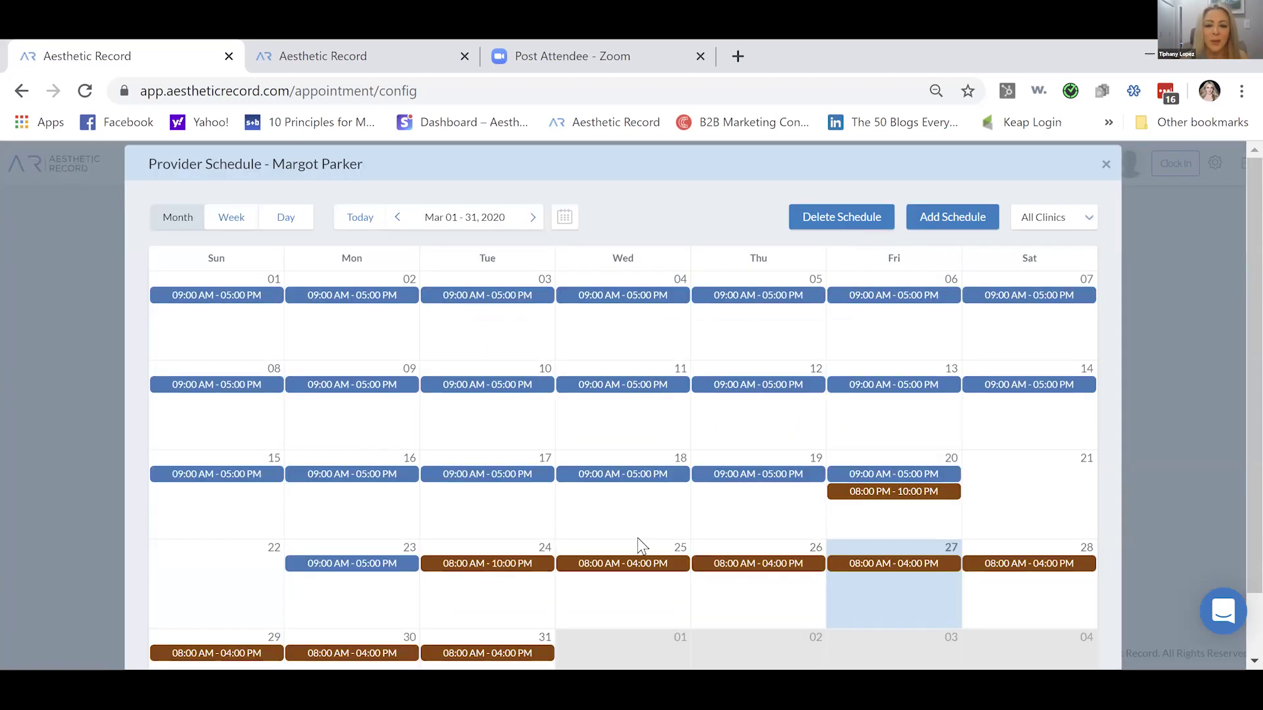
{"action": "scroll", "coordinate": [637, 538], "scroll_direction": "down", "scroll_amount": 1}
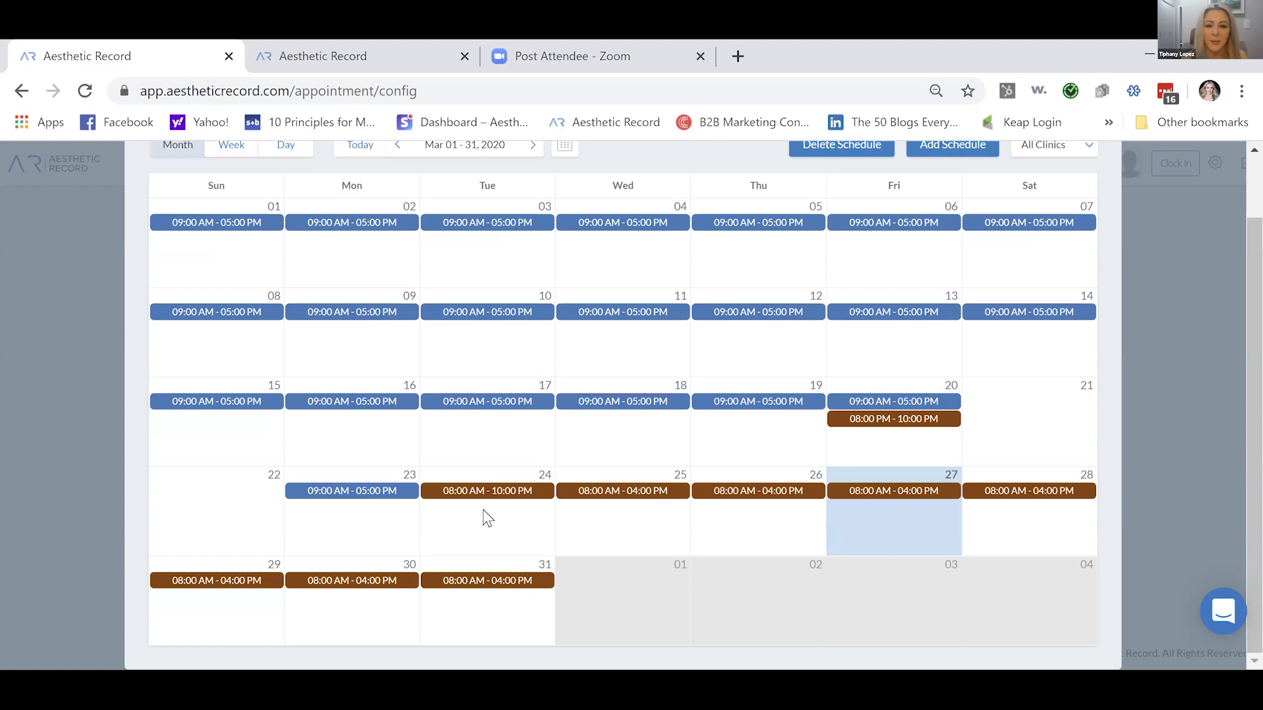
{"action": "mouse_move", "coordinate": [521, 502]}
{"action": "scroll", "coordinate": [737, 527], "scroll_direction": "up", "scroll_amount": 1}
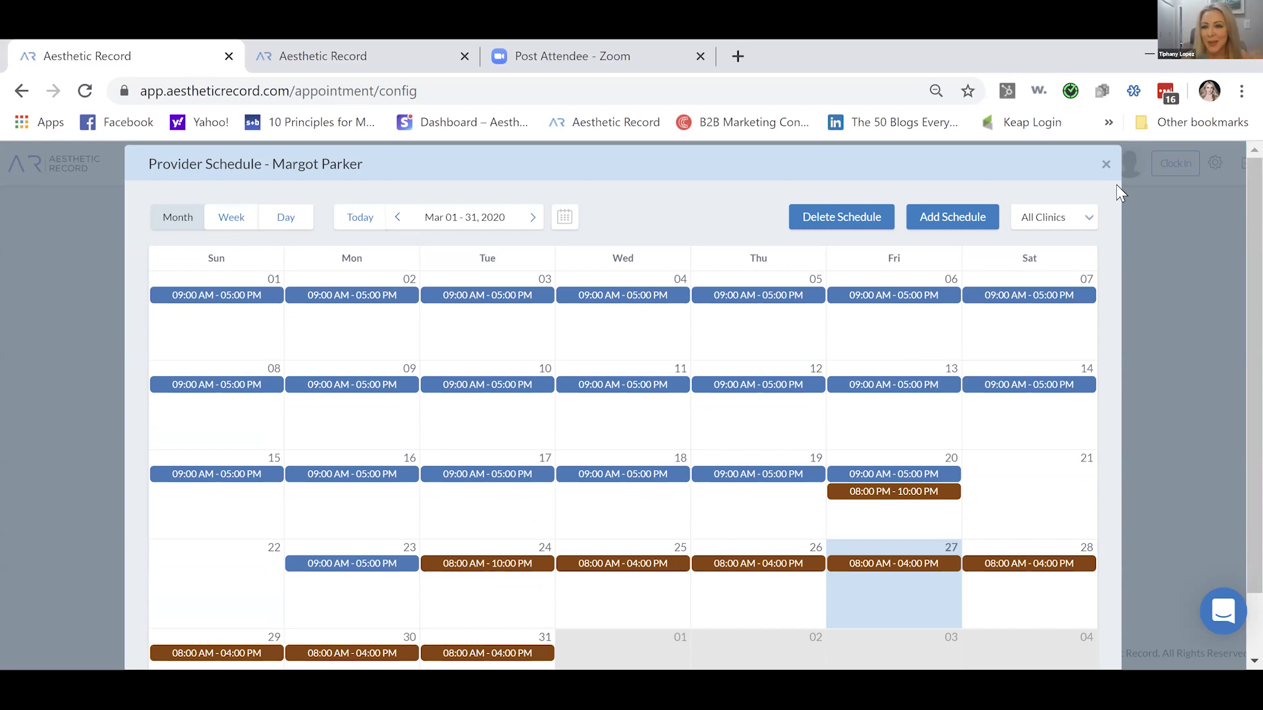
{"action": "left_click", "coordinate": [1104, 164]}
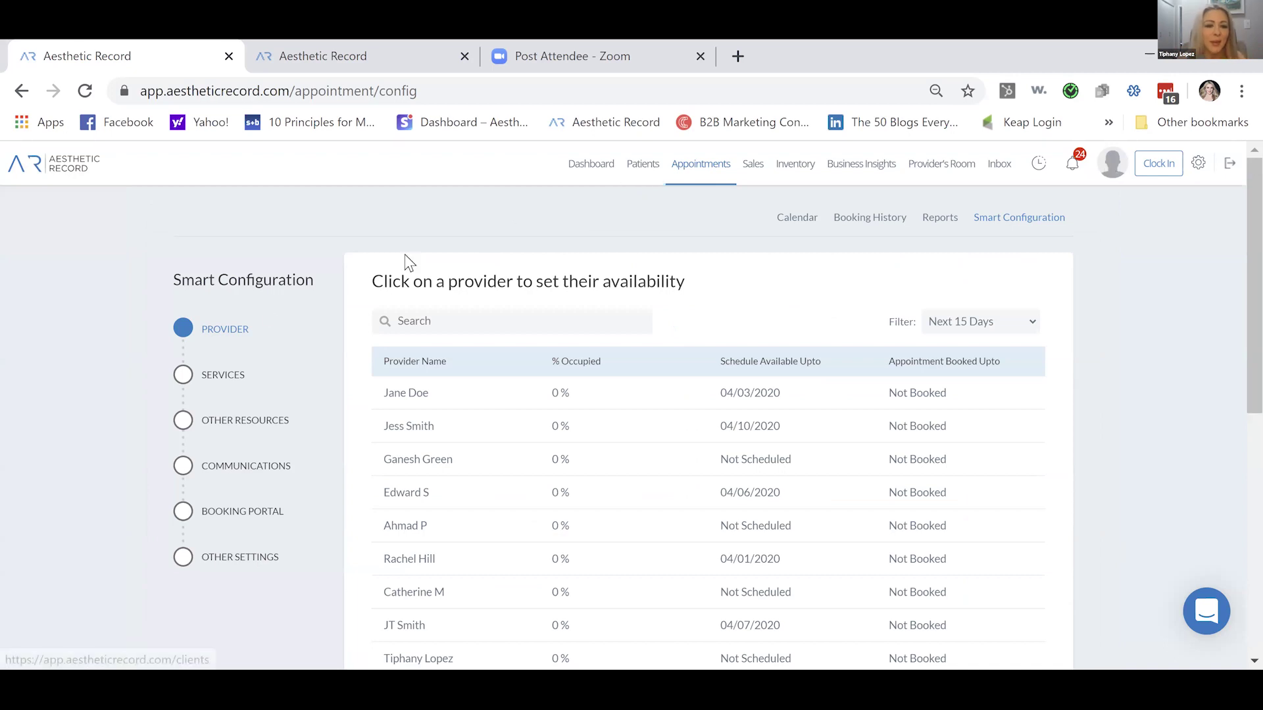
Step: On the Services step, check Manage Categories, search services for 'Vi', and start a new service
{"action": "left_click", "coordinate": [184, 378]}
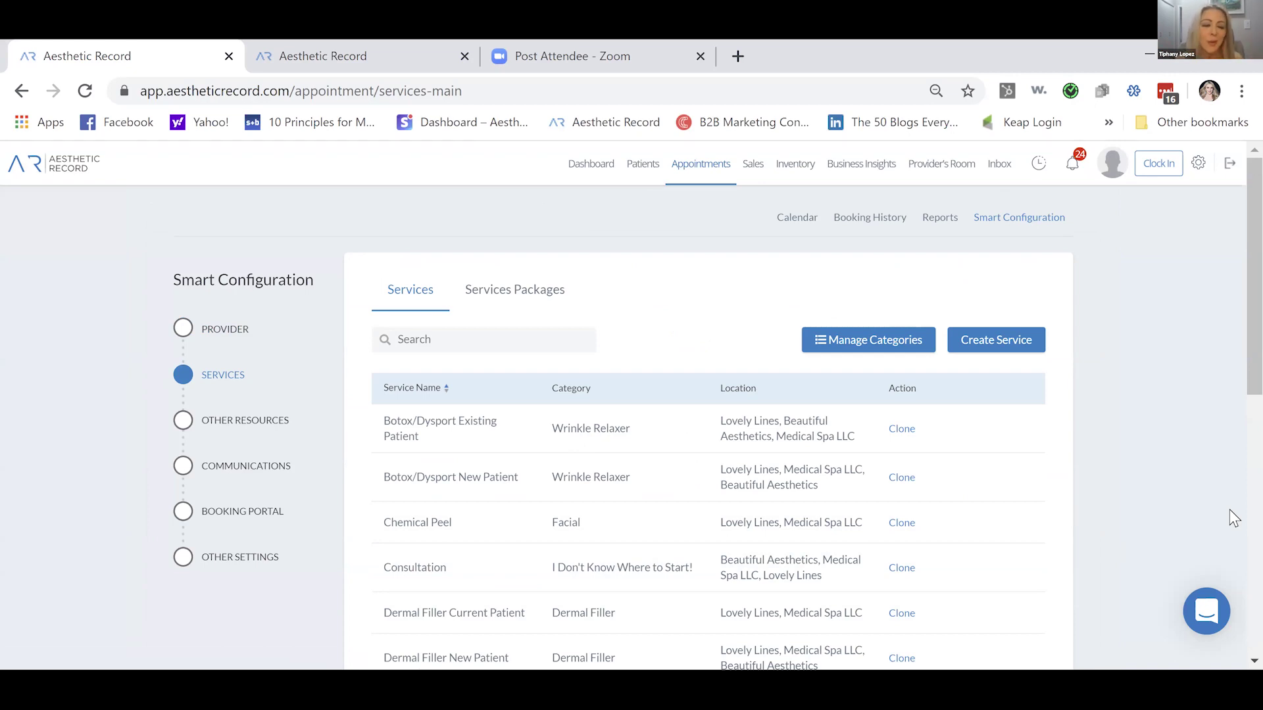
{"action": "left_click", "coordinate": [877, 338]}
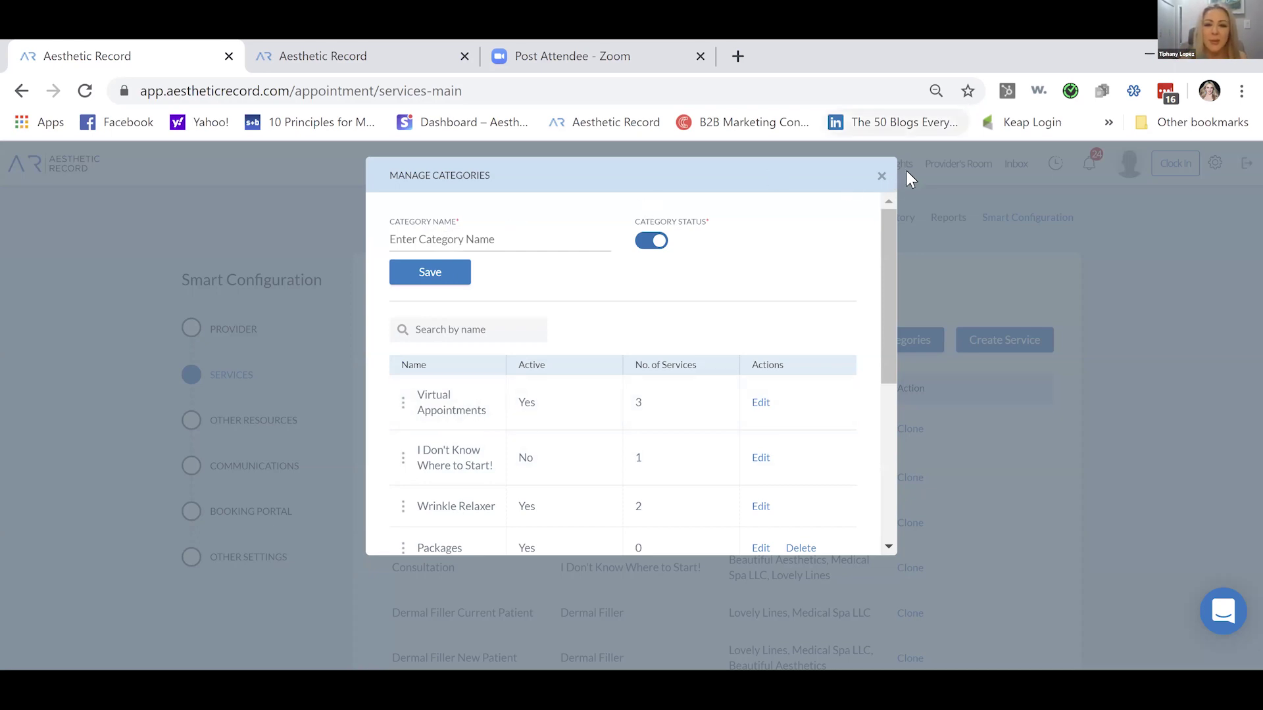
{"action": "left_click", "coordinate": [881, 176]}
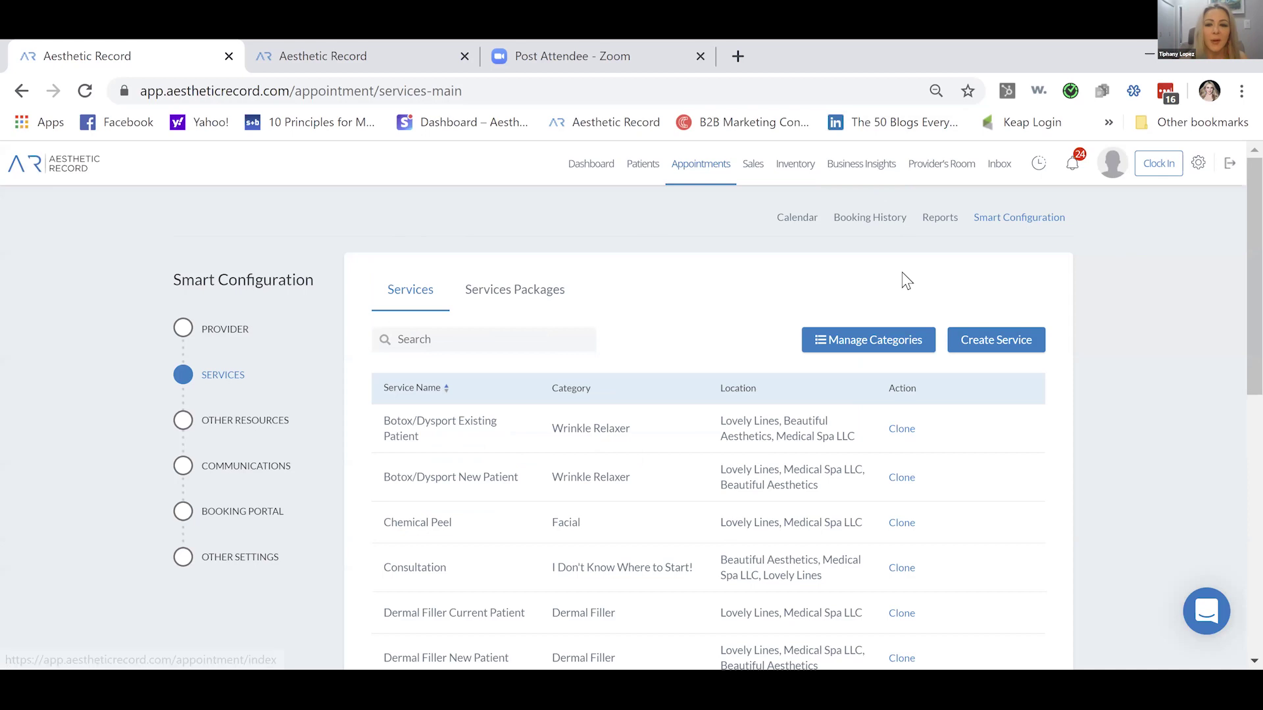
{"action": "left_click", "coordinate": [553, 339]}
{"action": "type", "text": "Virtu"}
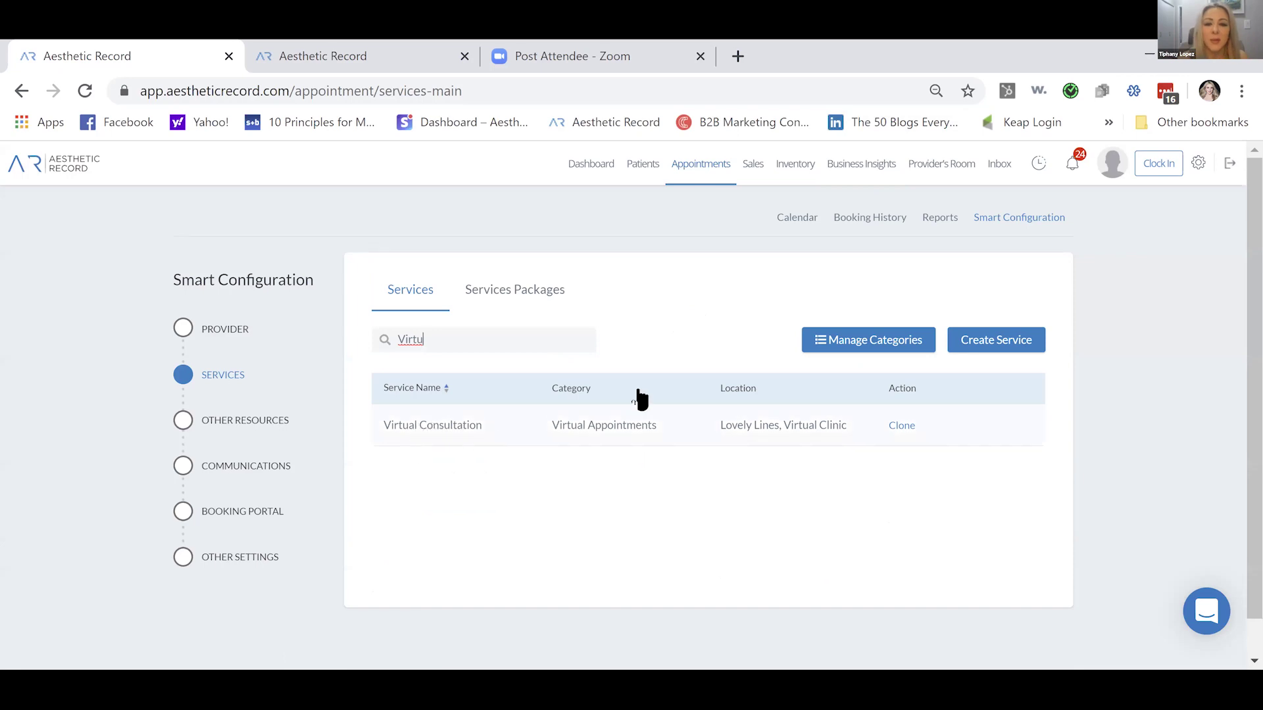
{"action": "left_click", "coordinate": [994, 343]}
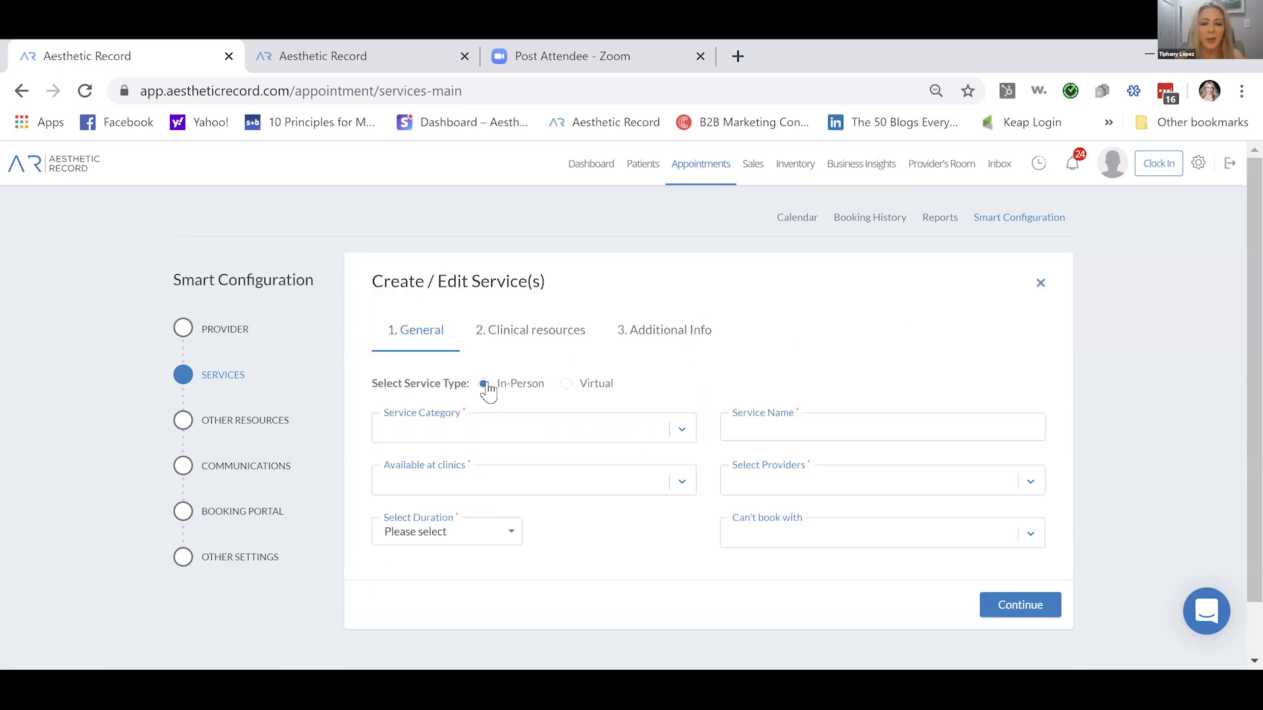
Step: Make the service Virtual: Virtual Appointments category, Virtual Clinic, 30 minutes, price 50
{"action": "left_click", "coordinate": [566, 385]}
{"action": "left_click", "coordinate": [530, 427]}
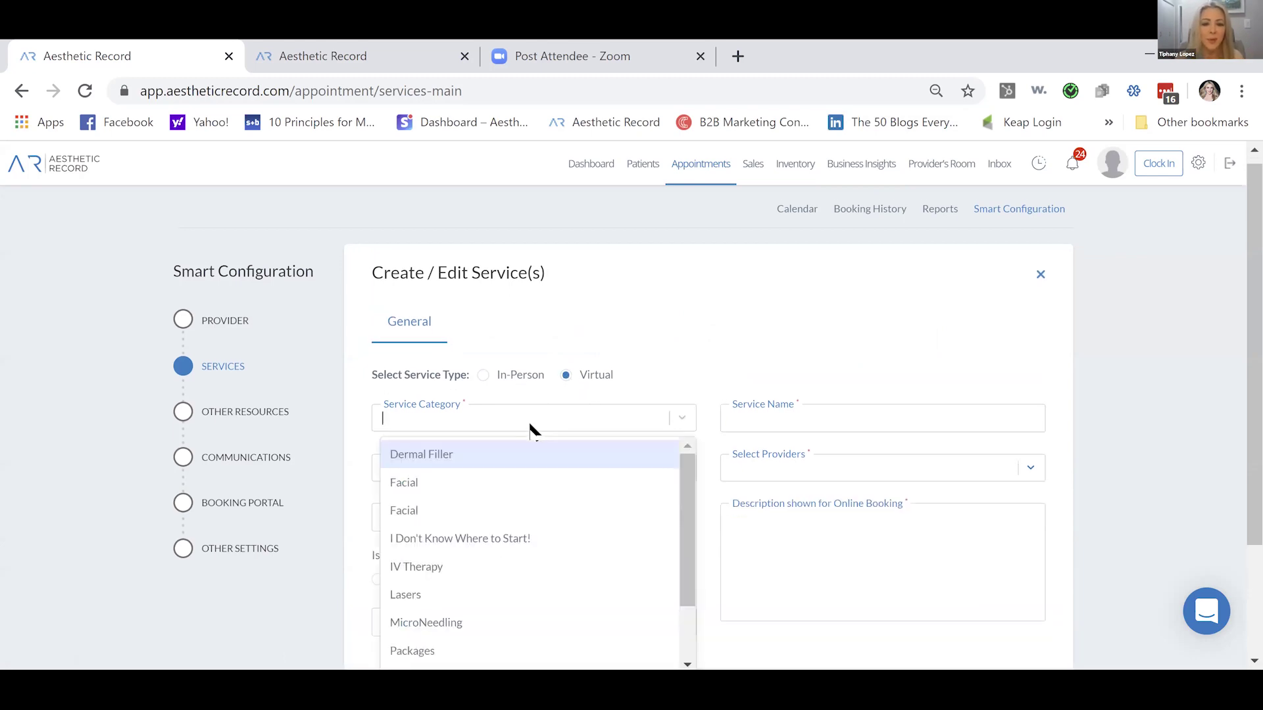
{"action": "type", "text": "virtu"}
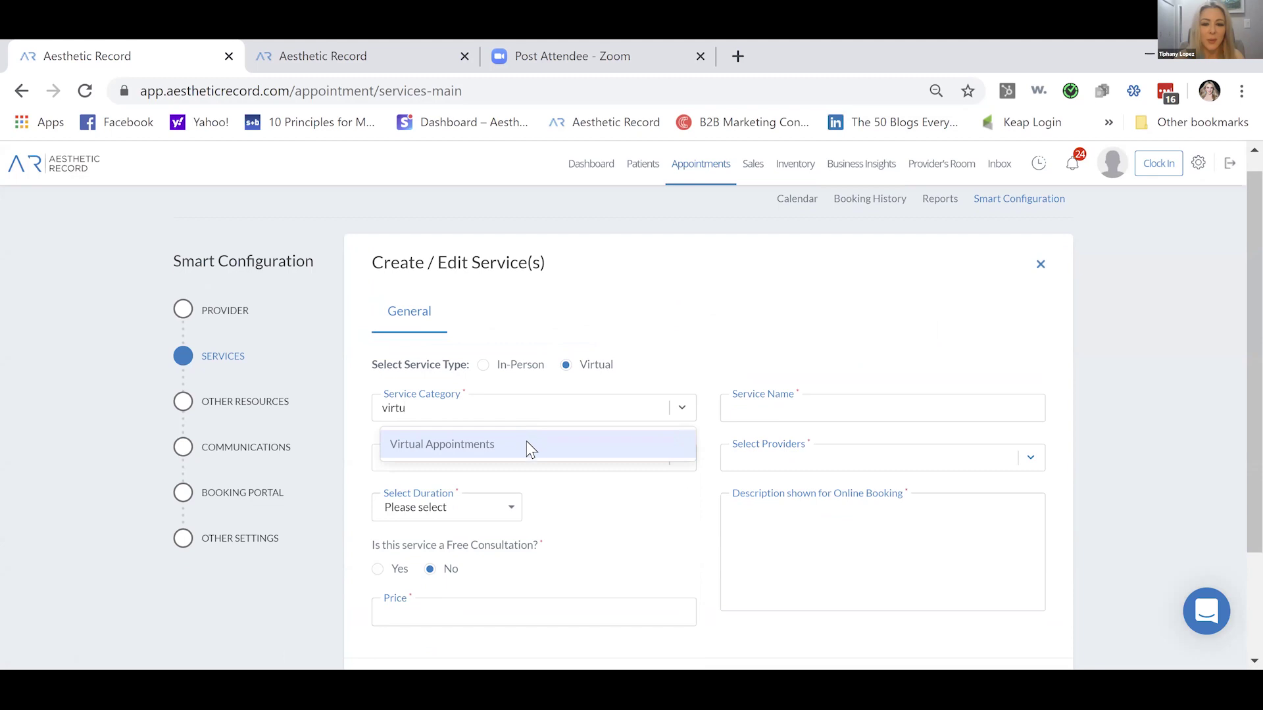
{"action": "left_click", "coordinate": [527, 444]}
{"action": "left_click", "coordinate": [526, 459]}
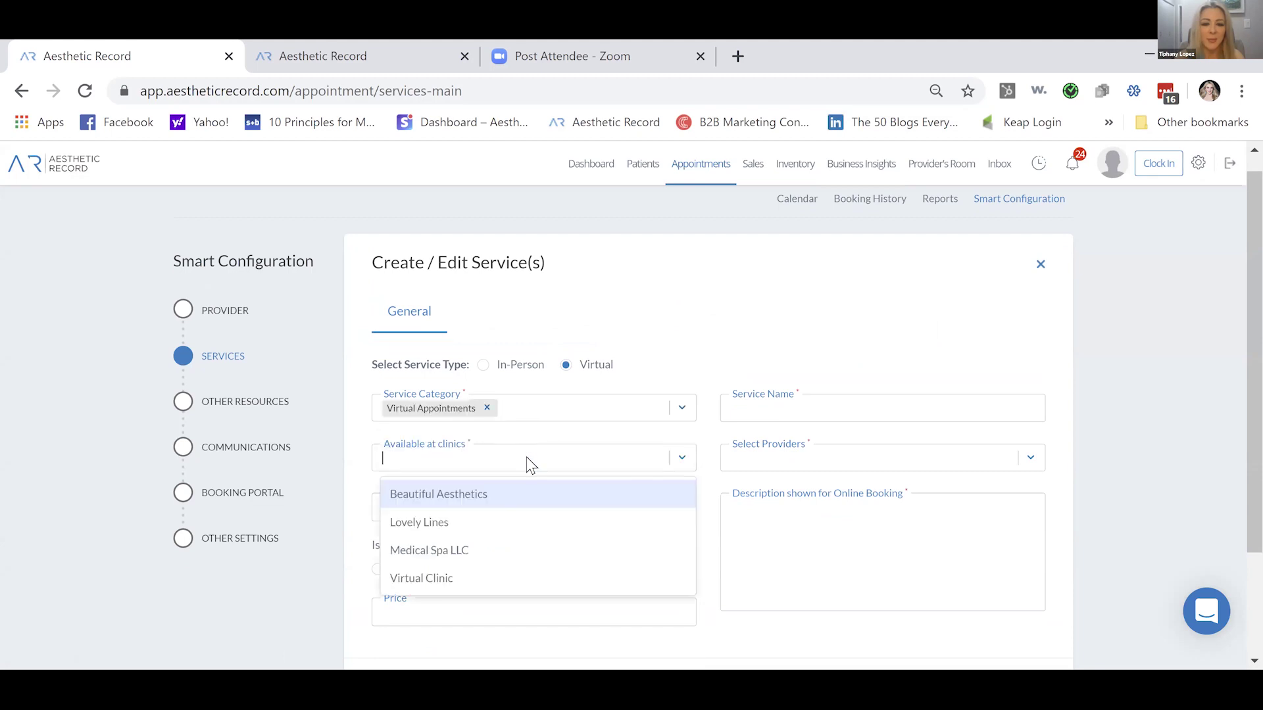
{"action": "left_click", "coordinate": [480, 578]}
{"action": "left_click", "coordinate": [463, 516]}
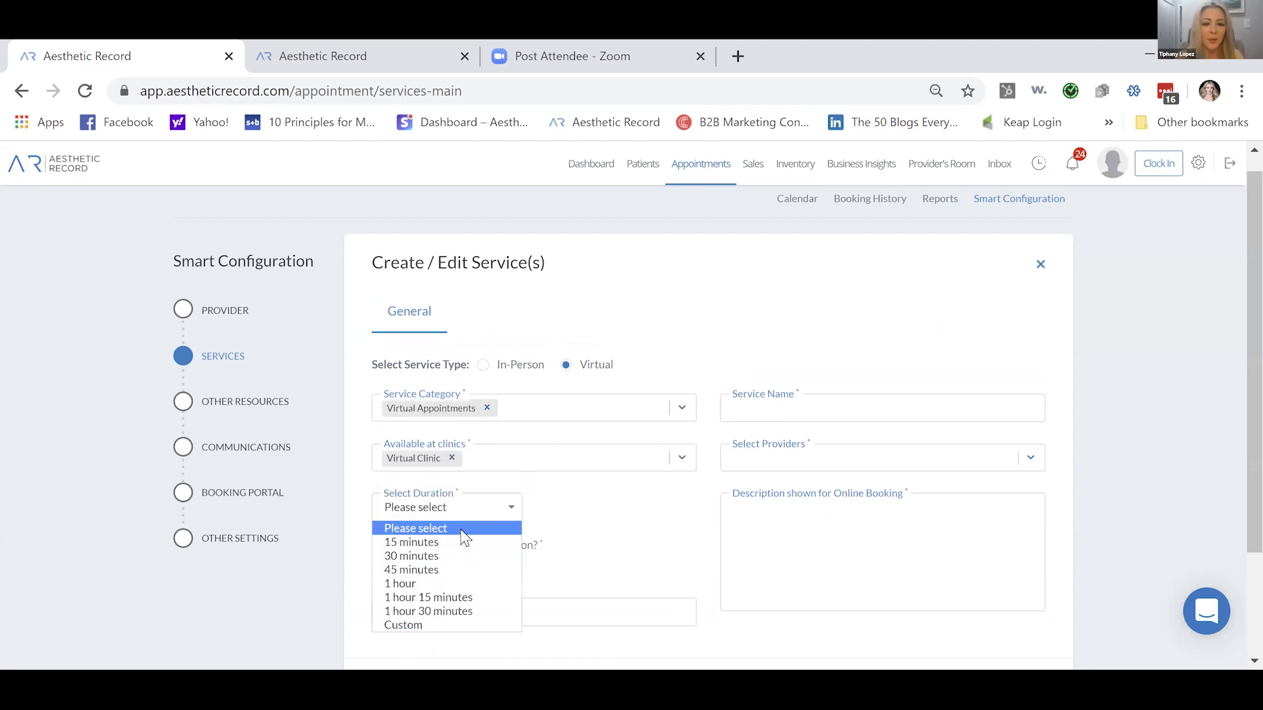
{"action": "left_click", "coordinate": [464, 556]}
{"action": "scroll", "coordinate": [584, 566], "scroll_direction": "down", "scroll_amount": 2}
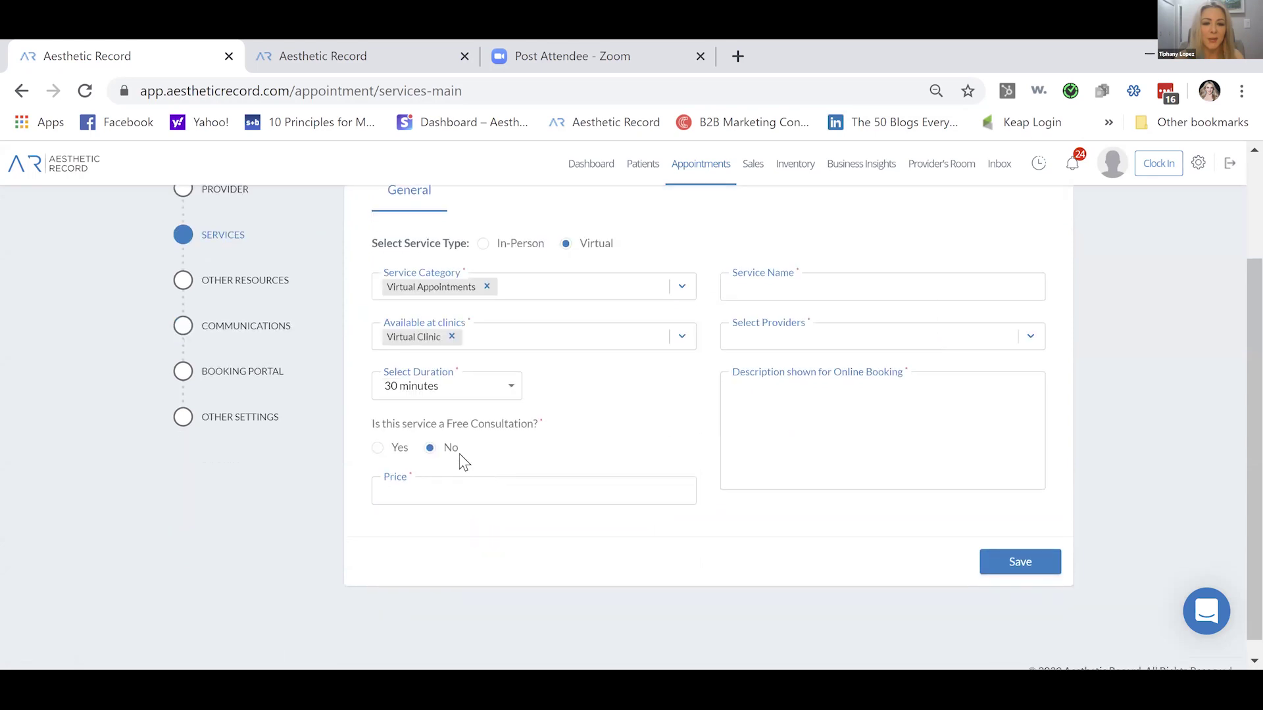
{"action": "type", "text": "50"}
Step: Name it Virtual Toxin Consult, assign the provider, add the $50-credit description, and save
{"action": "left_click", "coordinate": [763, 291]}
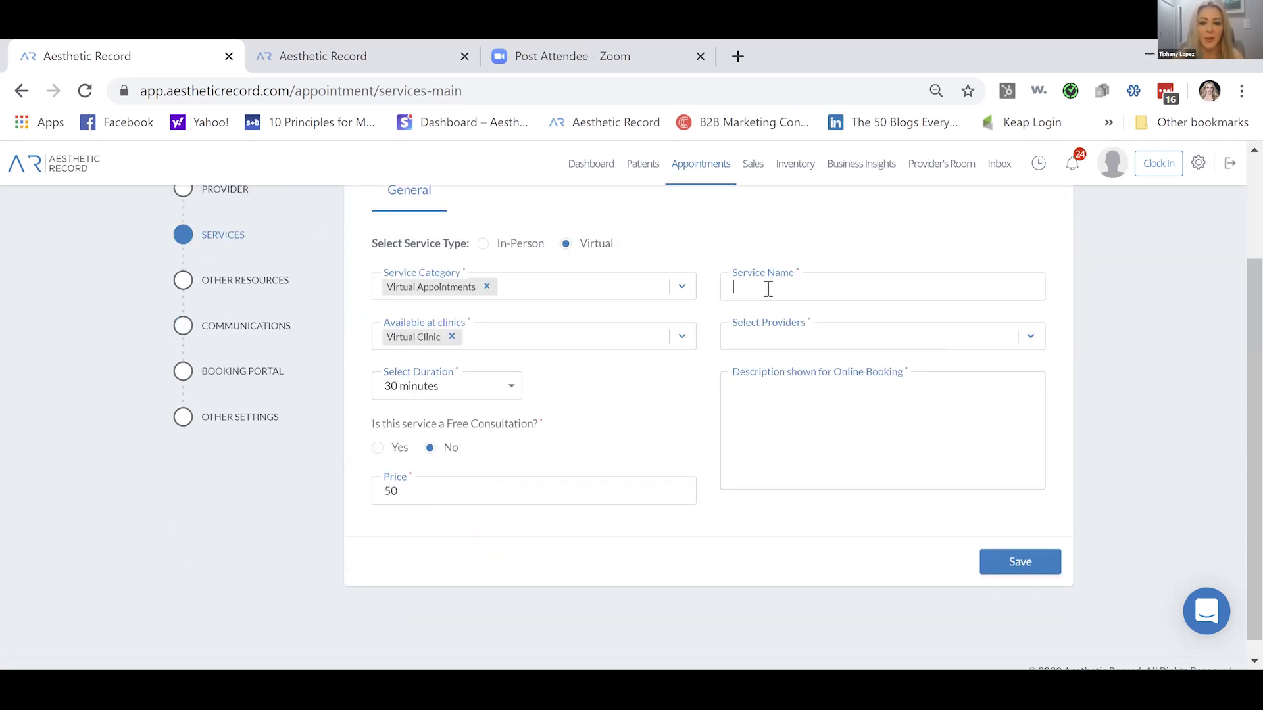
{"action": "type", "text": "Tox"}
{"action": "type", "text": " Toxin Con"}
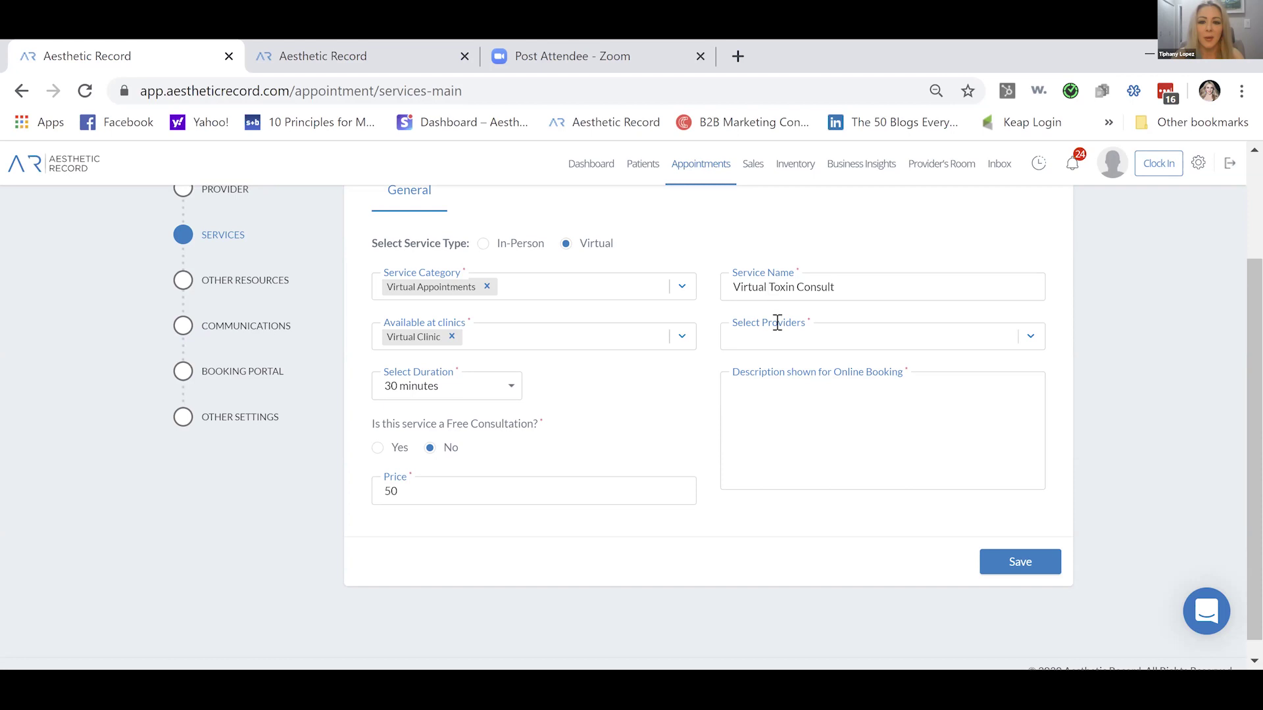
{"action": "left_click", "coordinate": [814, 339]}
{"action": "type", "text": "margot"}
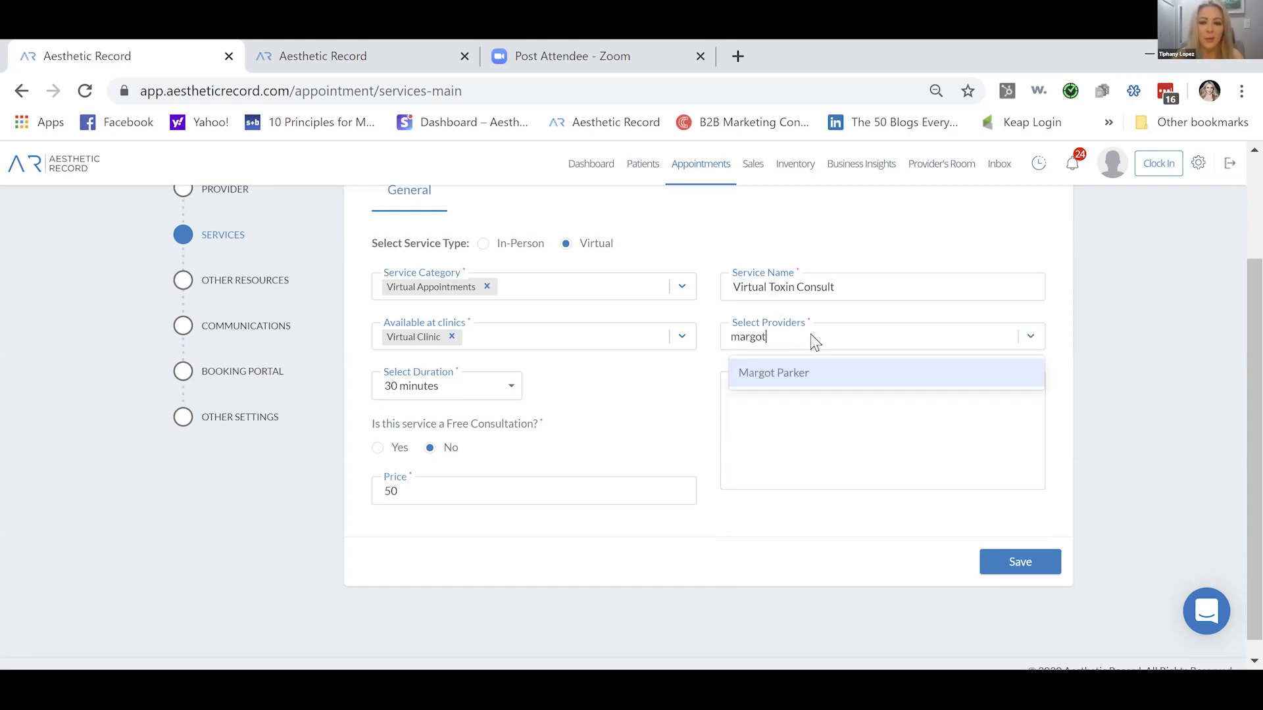
{"action": "left_click", "coordinate": [818, 379]}
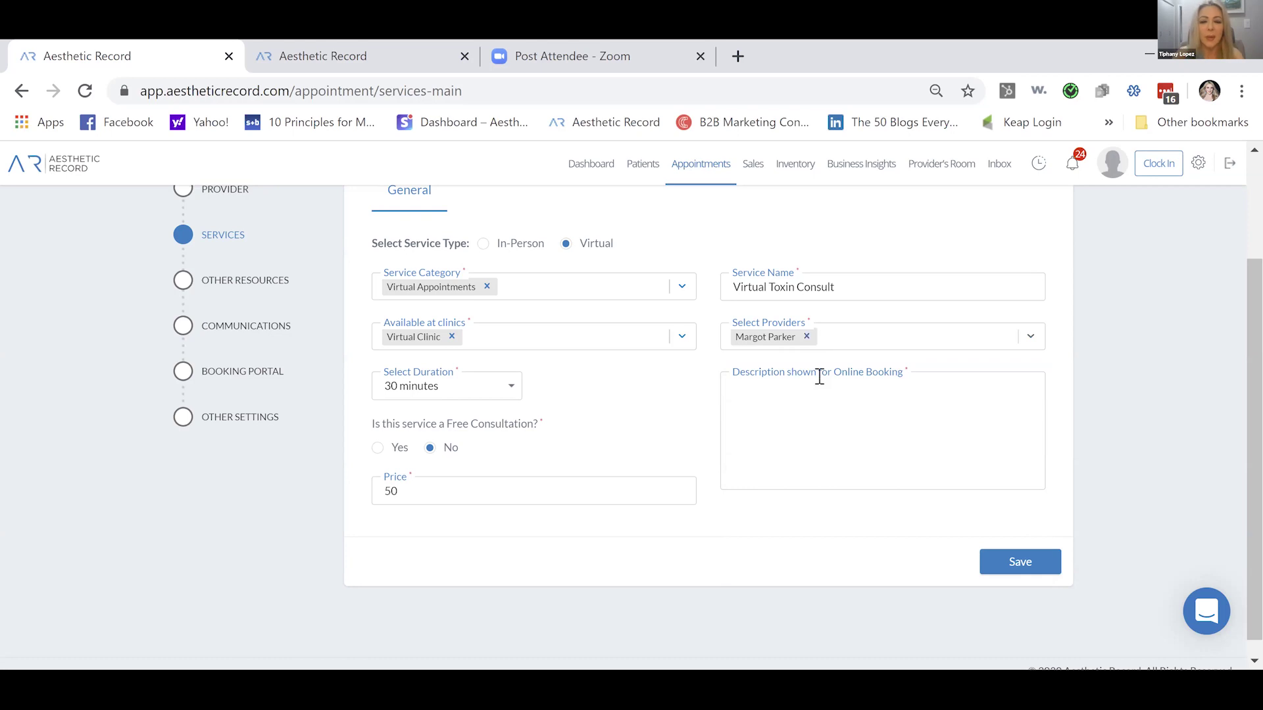
{"action": "type", "text": "xin consultation.  $50 will be used toward future purchase."}
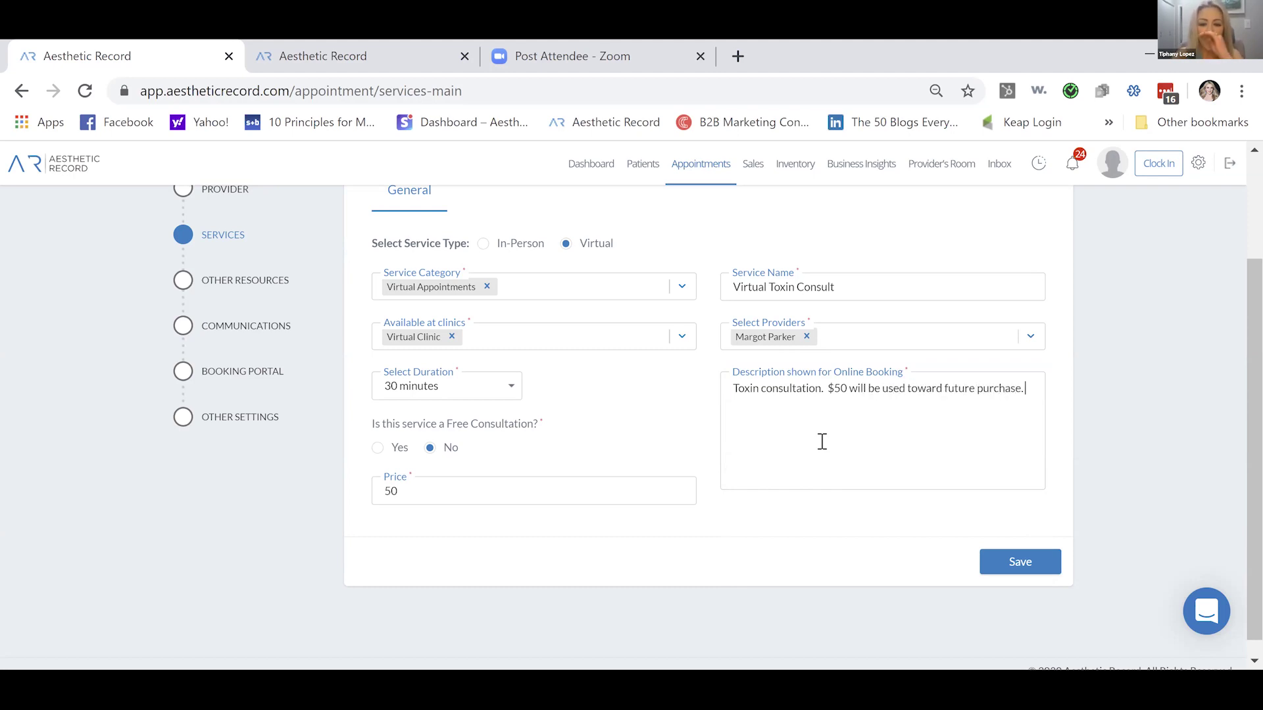
{"action": "left_click", "coordinate": [1031, 567]}
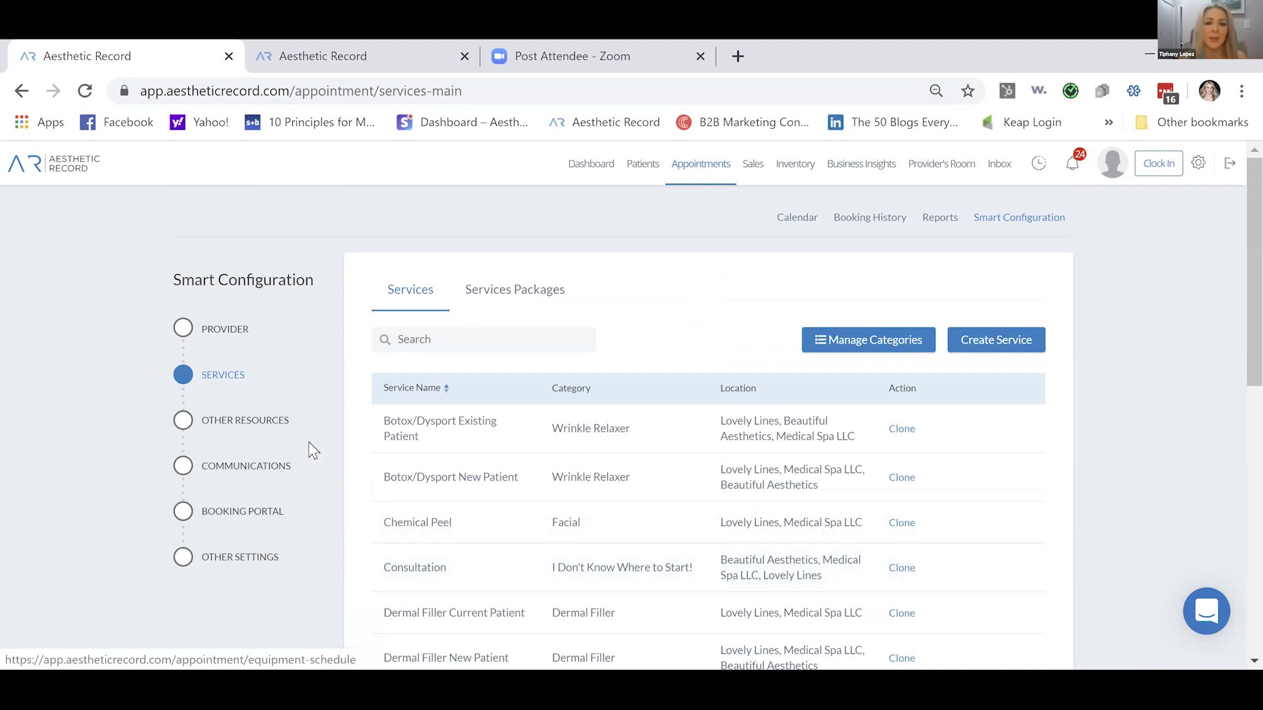
Step: Review the booking portal's clinic URLs, then return to the appointment calendar
{"action": "left_click", "coordinate": [190, 519]}
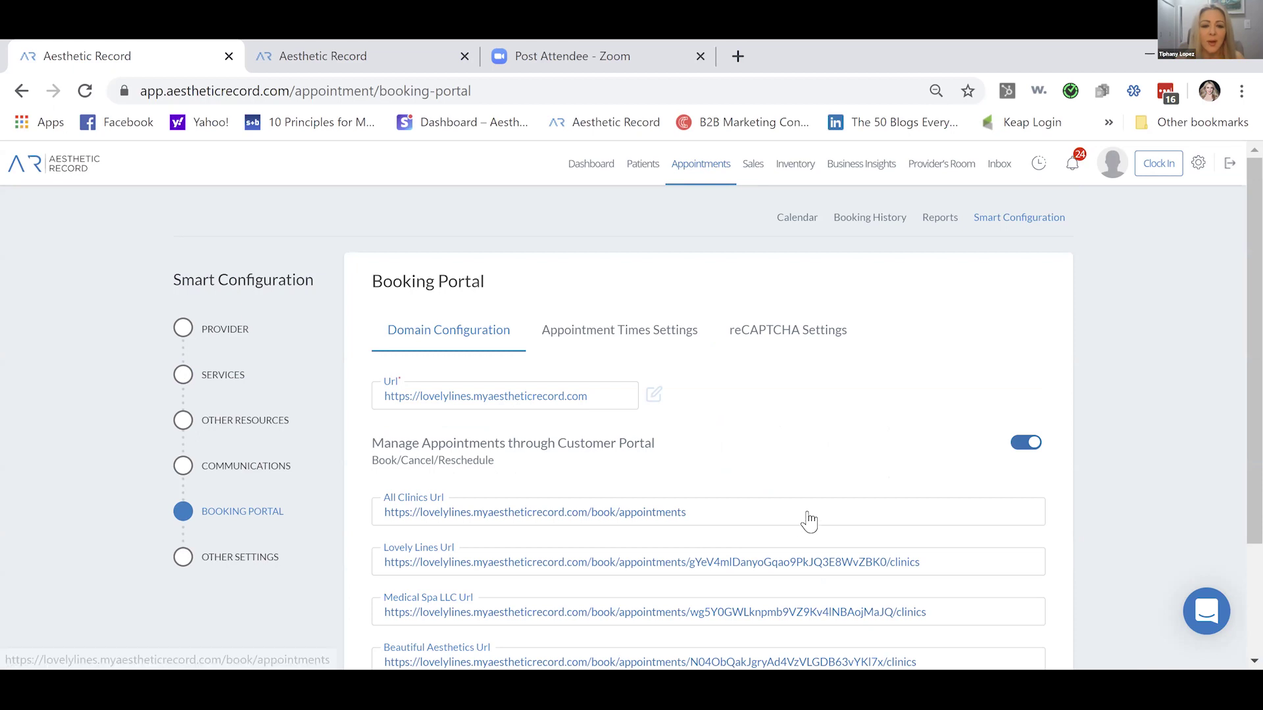
{"action": "scroll", "coordinate": [809, 522], "scroll_direction": "down", "scroll_amount": 3}
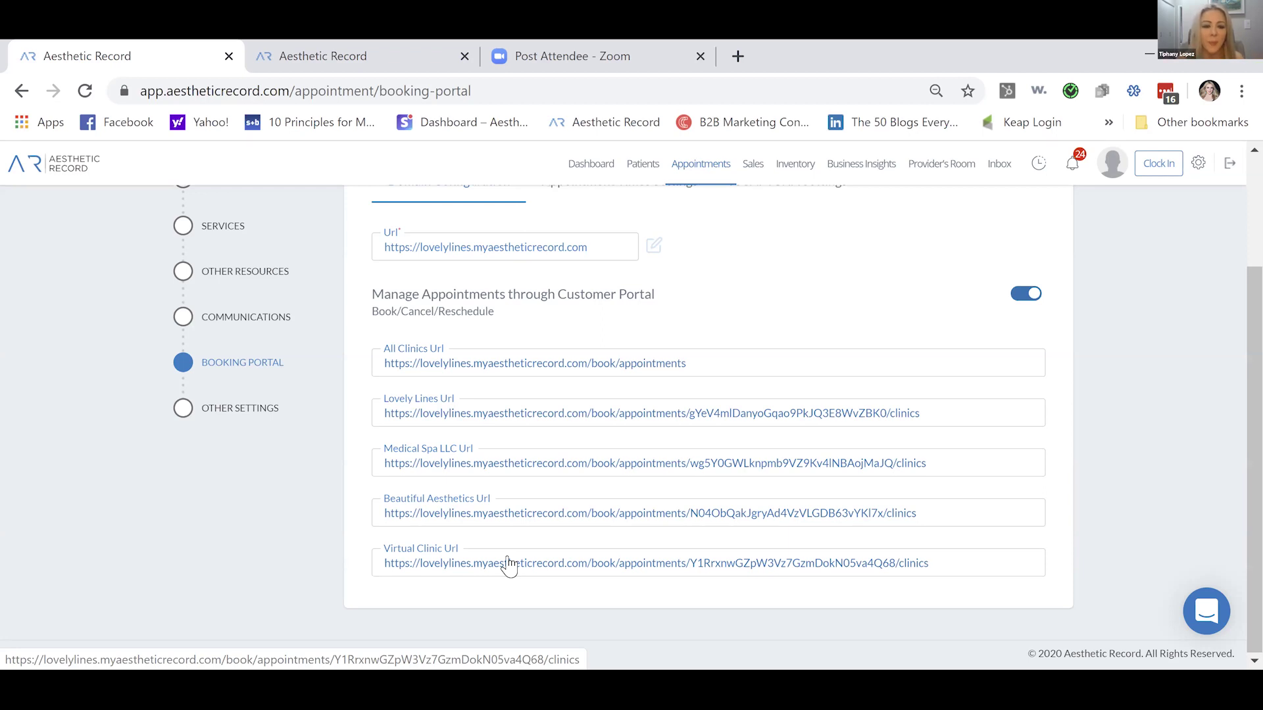
{"action": "scroll", "coordinate": [509, 566], "scroll_direction": "up", "scroll_amount": 3}
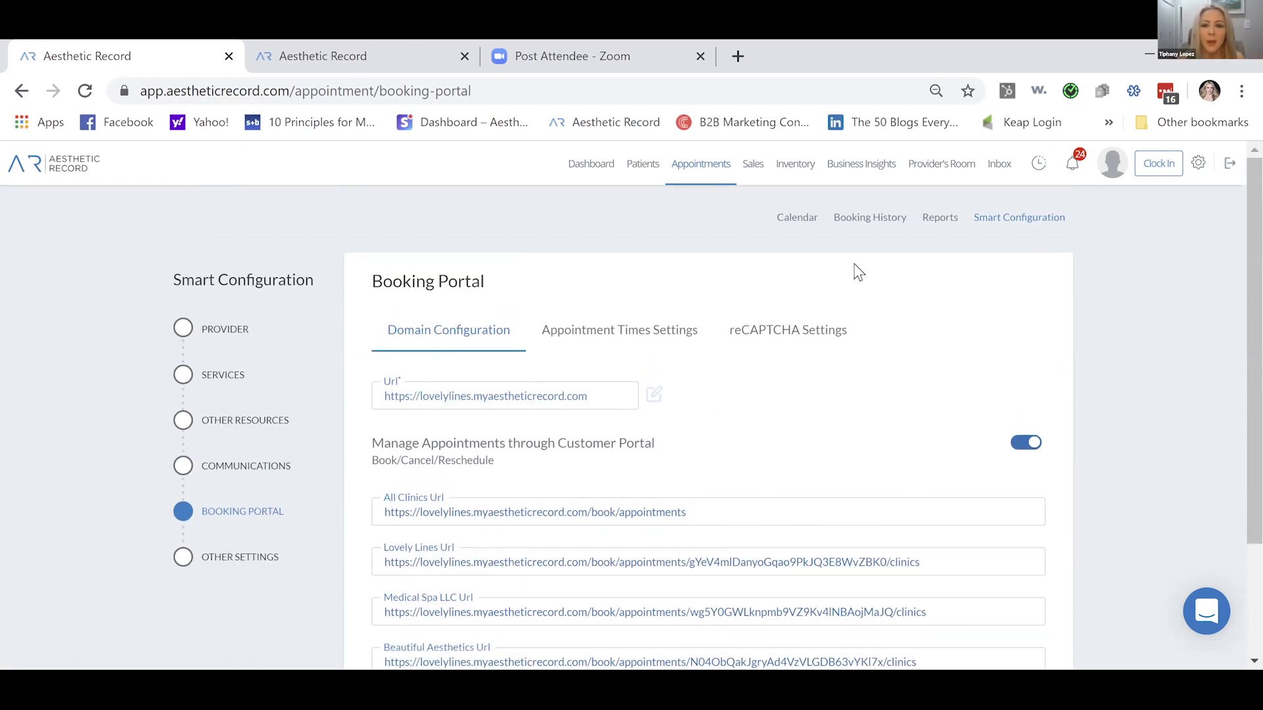
{"action": "left_click", "coordinate": [797, 218]}
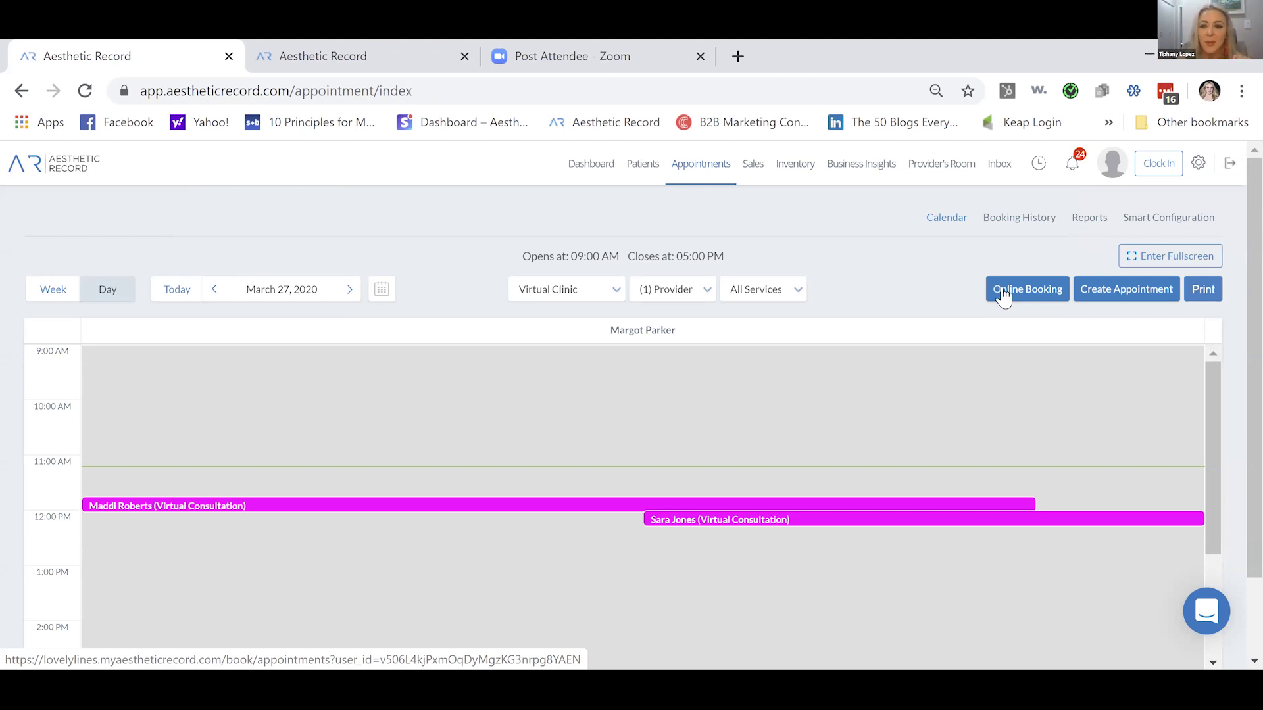
Step: Open online booking for a virtual appointment at Virtual Clinic
{"action": "left_click", "coordinate": [998, 290]}
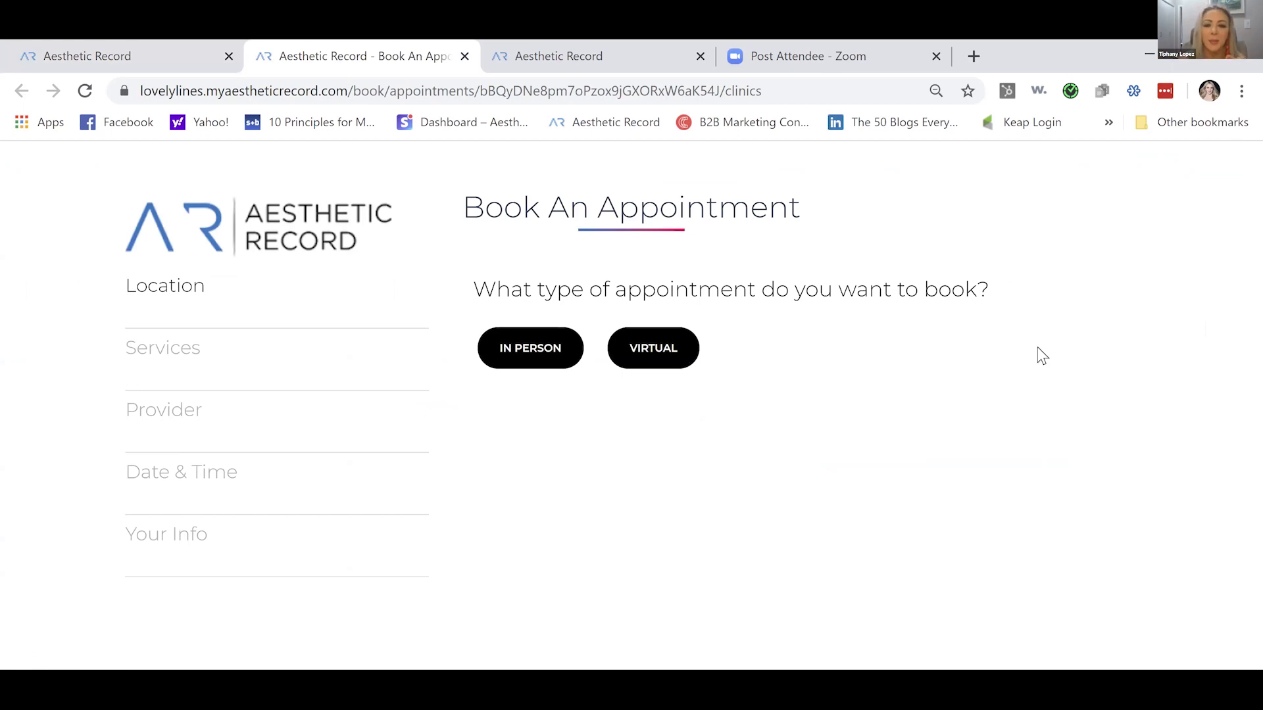
{"action": "left_click", "coordinate": [654, 355]}
{"action": "left_click", "coordinate": [488, 461]}
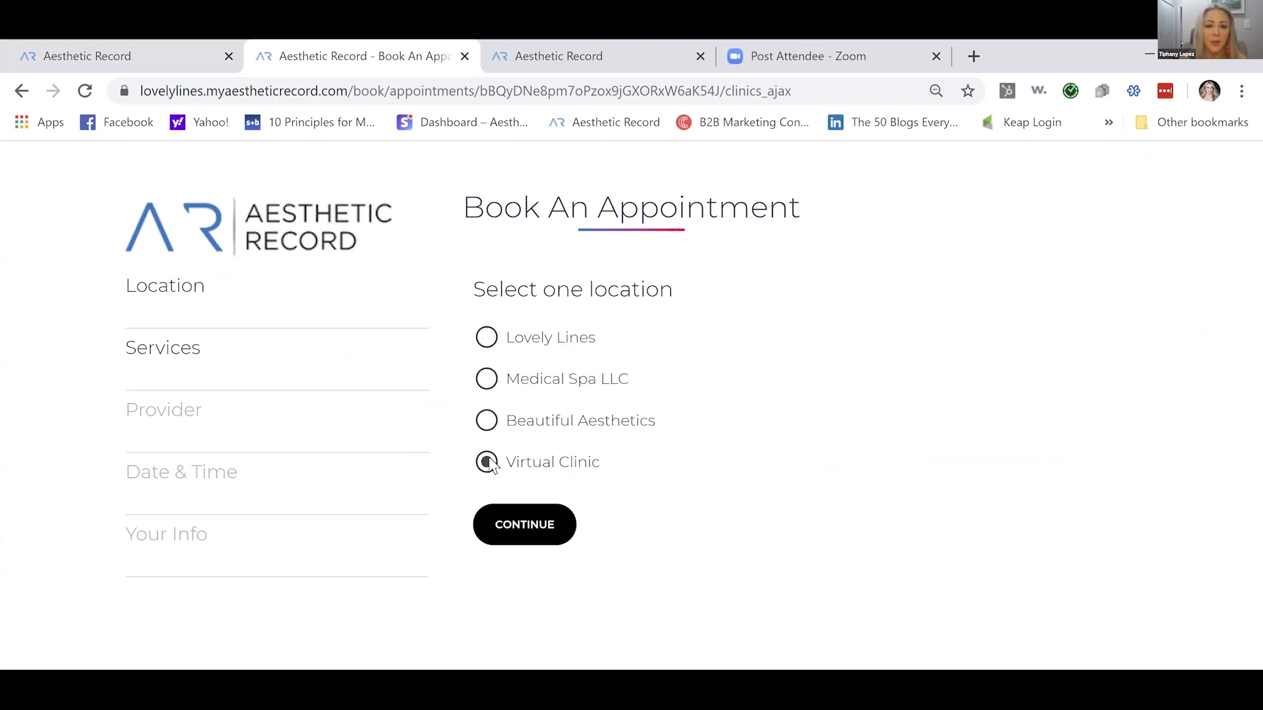
{"action": "left_click", "coordinate": [525, 526]}
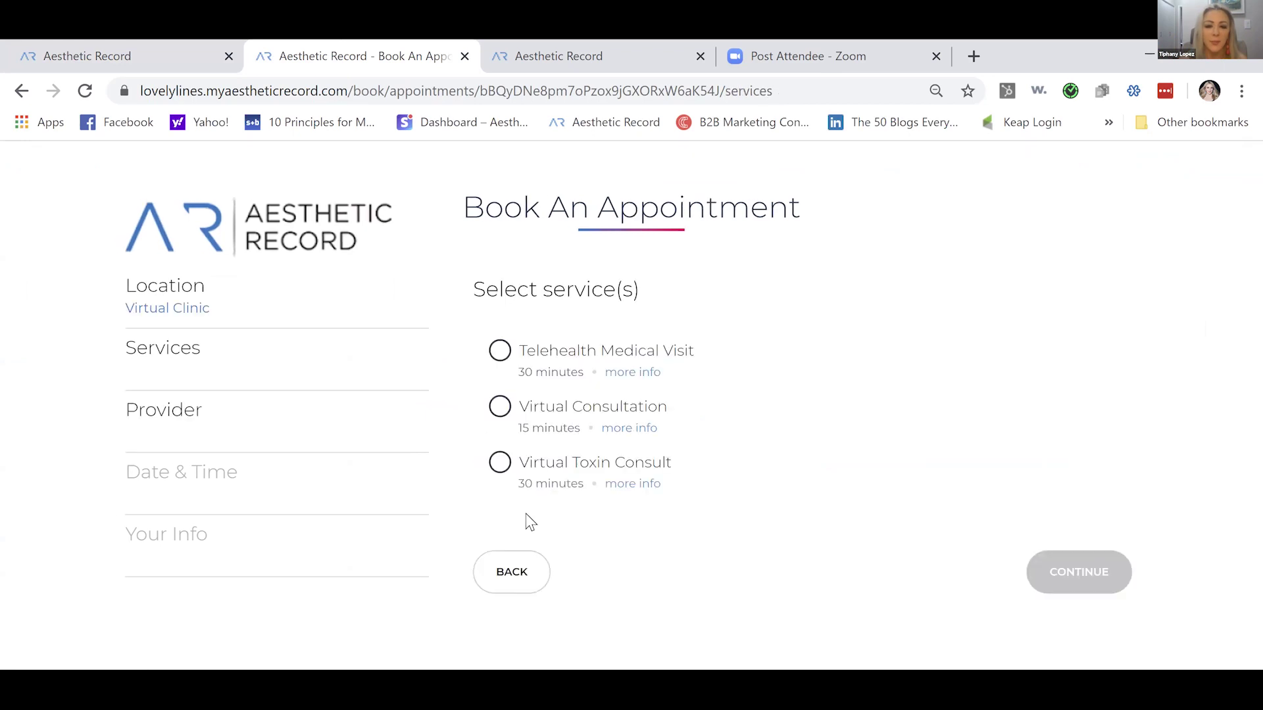
Step: Book Virtual Toxin Consult with the only provider on March 27 at 12:15PM
{"action": "left_click", "coordinate": [503, 464]}
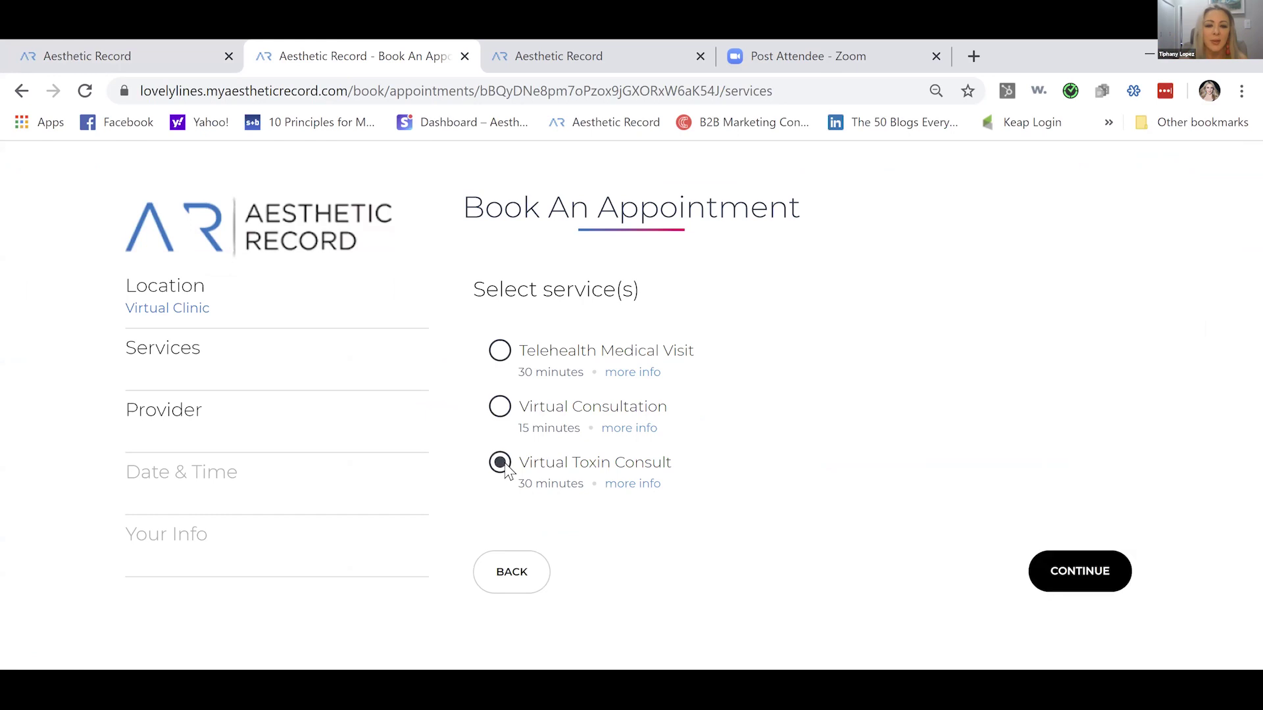
{"action": "left_click", "coordinate": [1088, 574]}
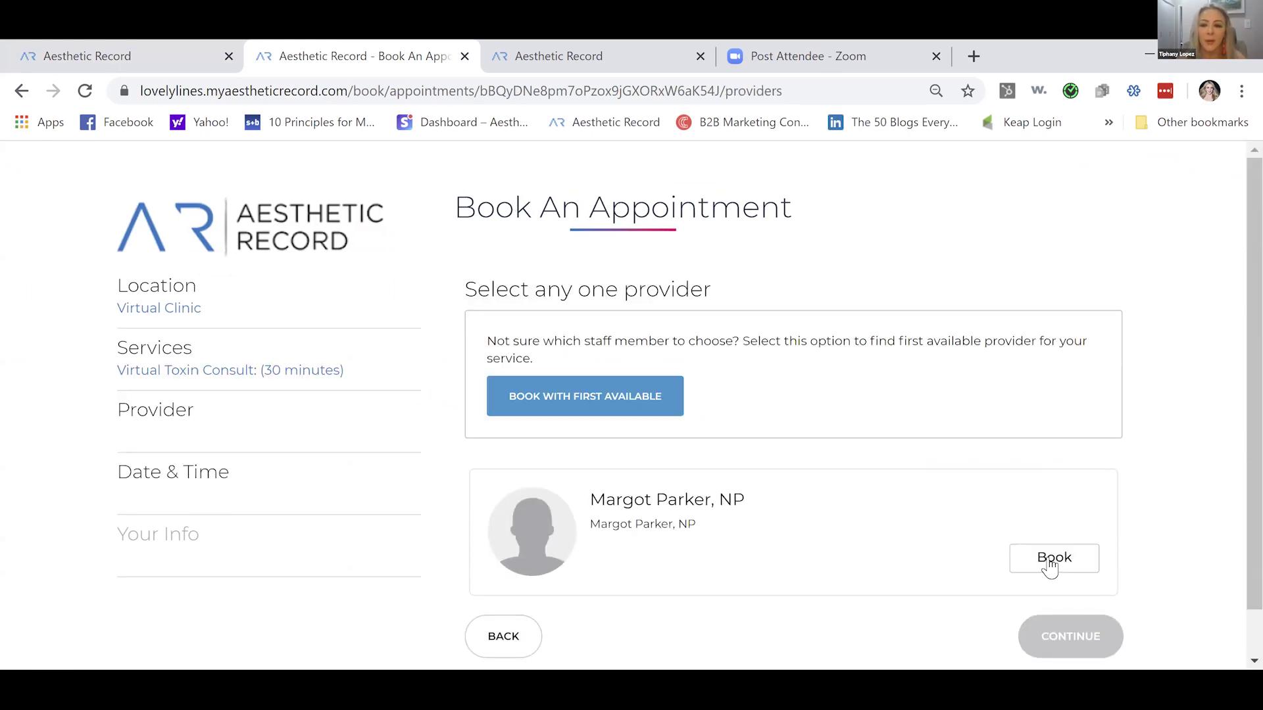
{"action": "left_click", "coordinate": [1051, 563]}
{"action": "left_click", "coordinate": [813, 563]}
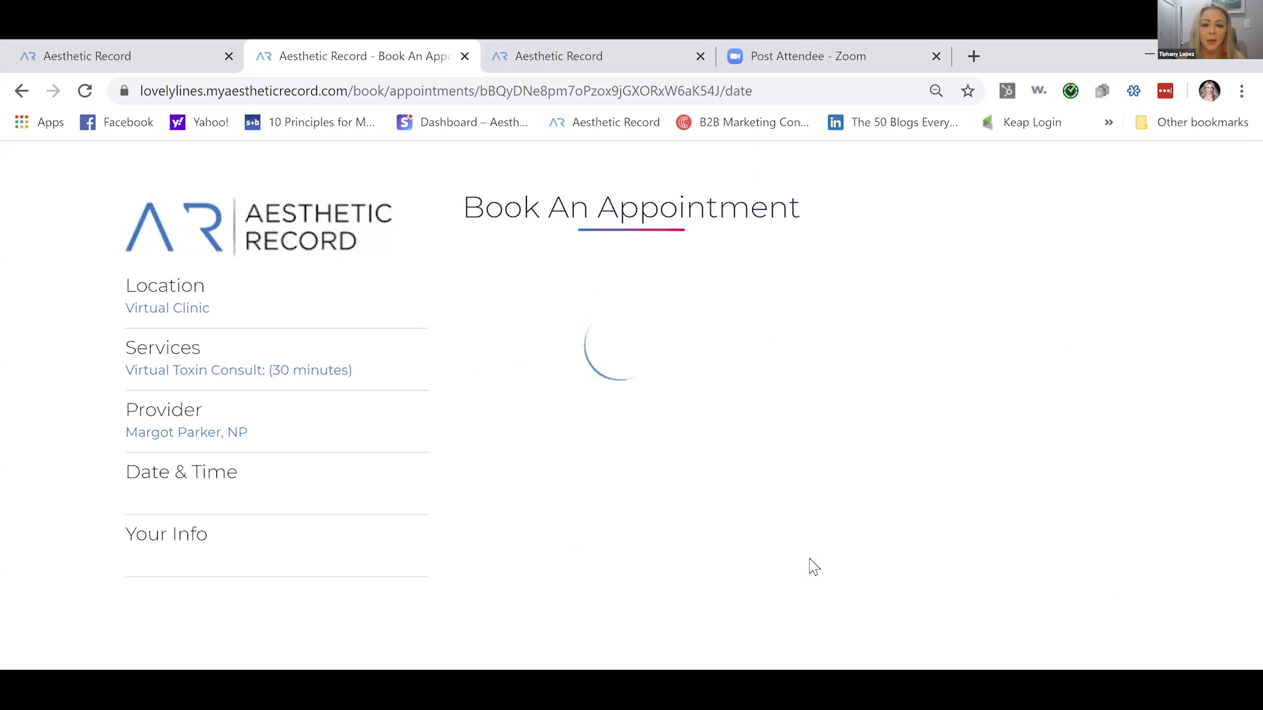
{"action": "scroll", "coordinate": [813, 566], "scroll_direction": "down", "scroll_amount": 5}
{"action": "left_click", "coordinate": [611, 421]}
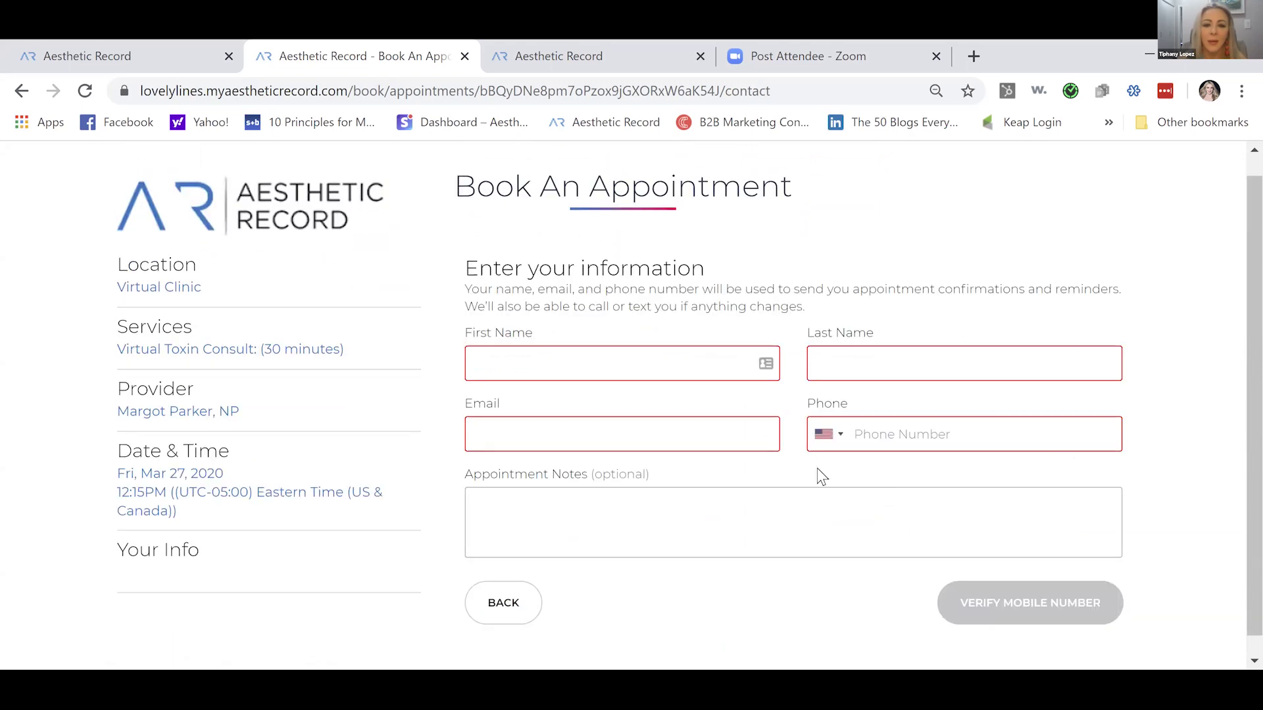
Step: Enter the patient's first name, last name and e-mail address on the booking form
{"action": "left_click", "coordinate": [674, 370]}
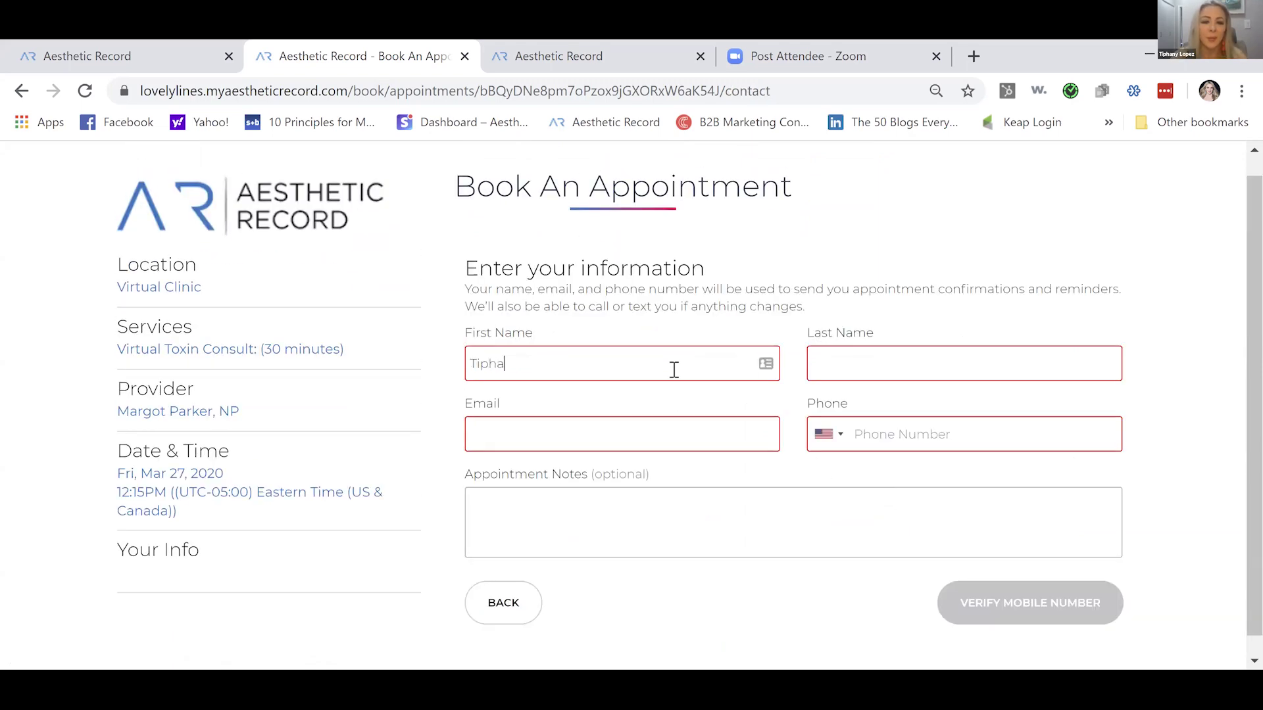
{"action": "left_click", "coordinate": [656, 444]}
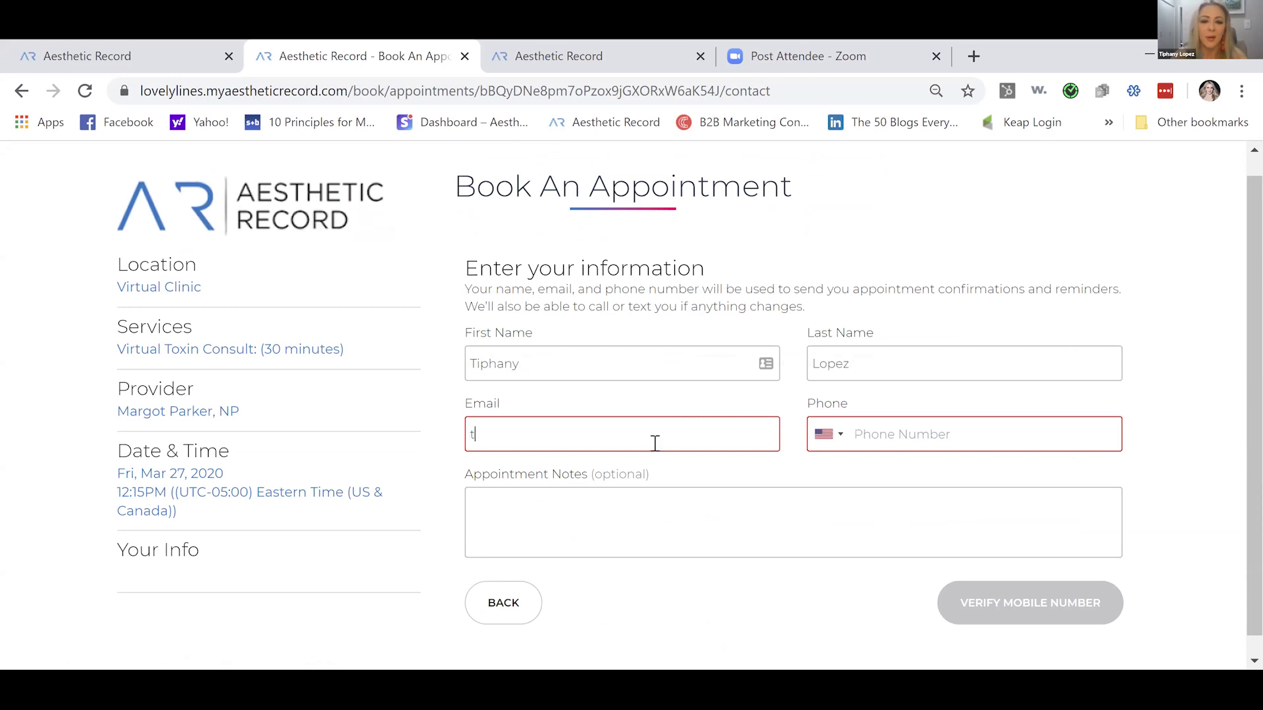
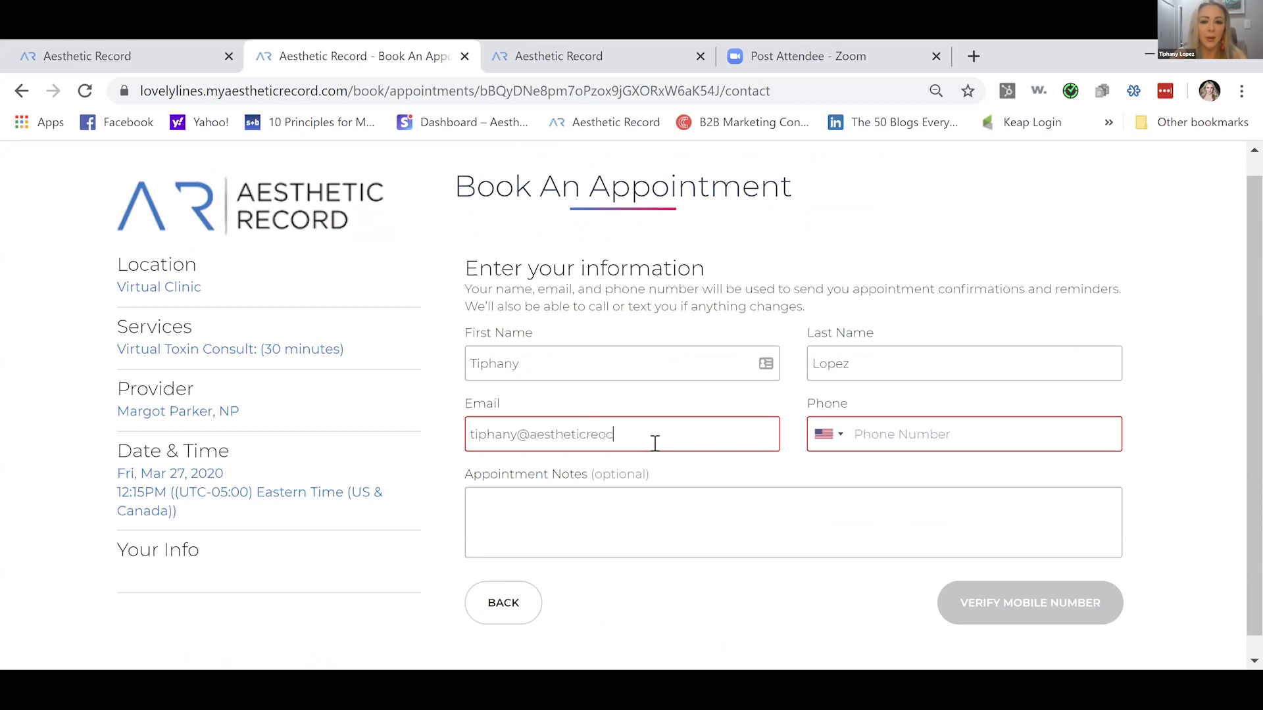
Step: Enter the patient's mobile number and verify it with the one-time code
{"action": "left_click", "coordinate": [939, 434]}
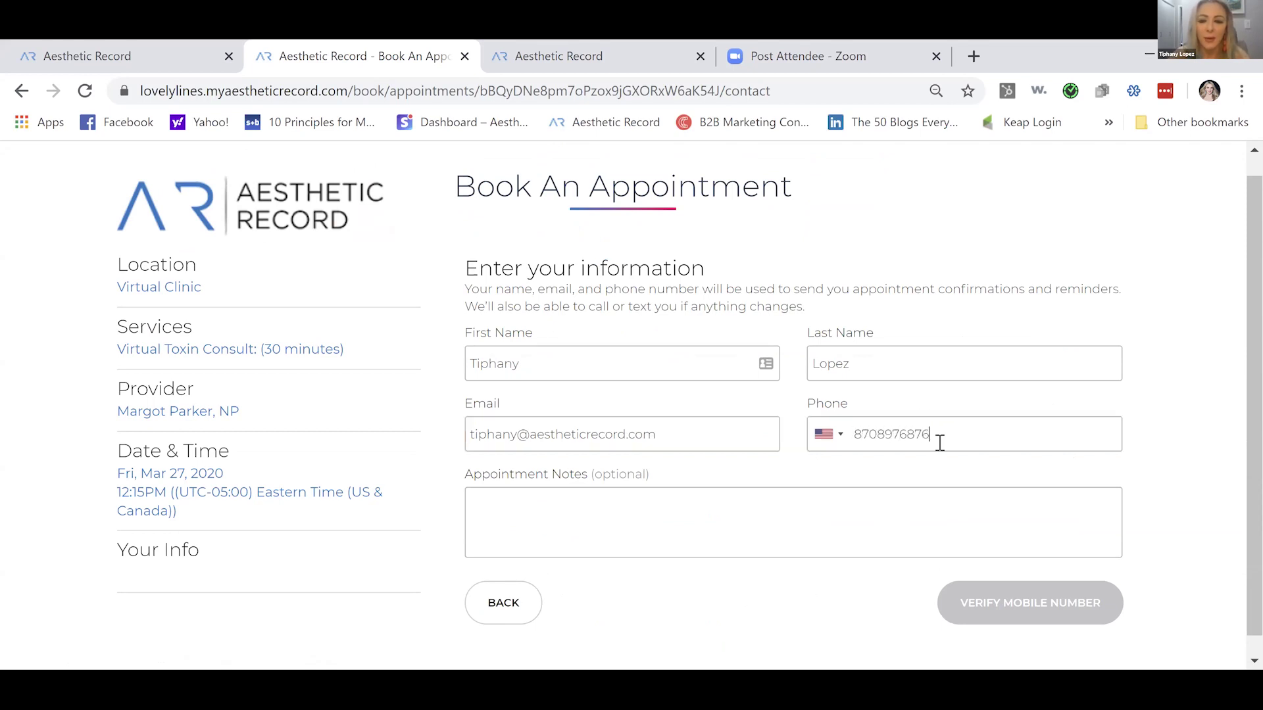
{"action": "left_click", "coordinate": [803, 505]}
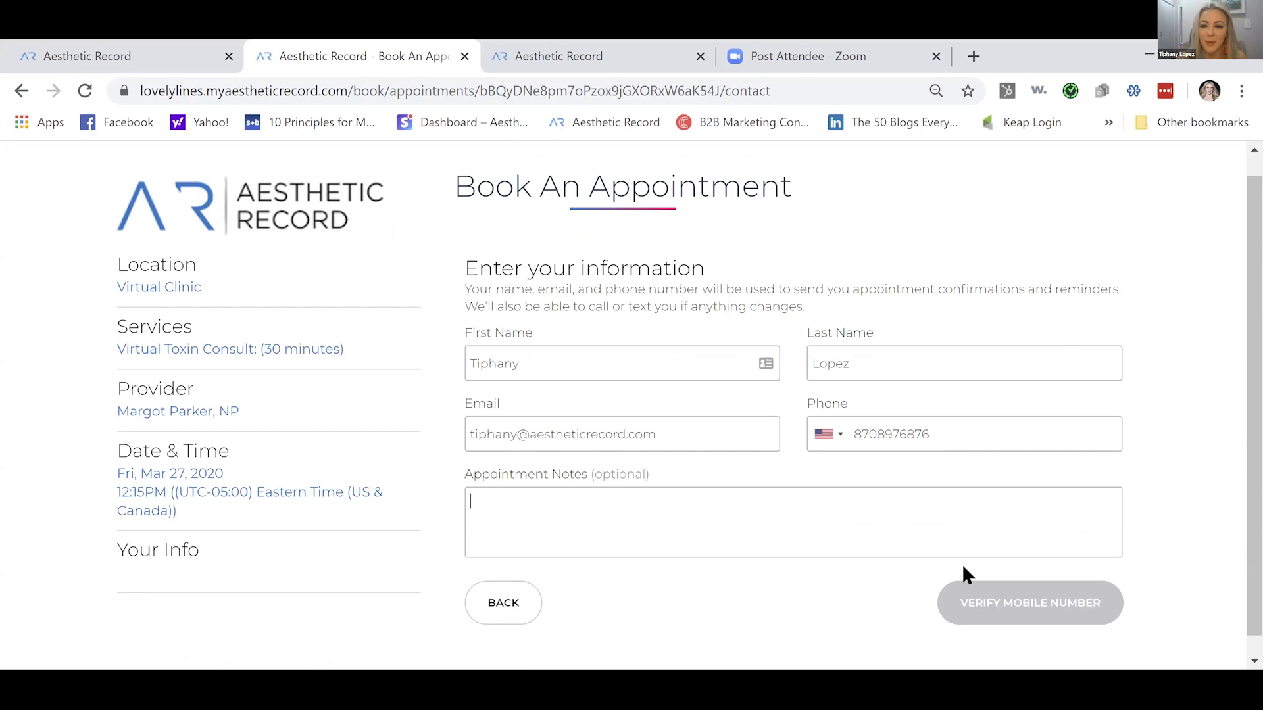
{"action": "left_click", "coordinate": [980, 584]}
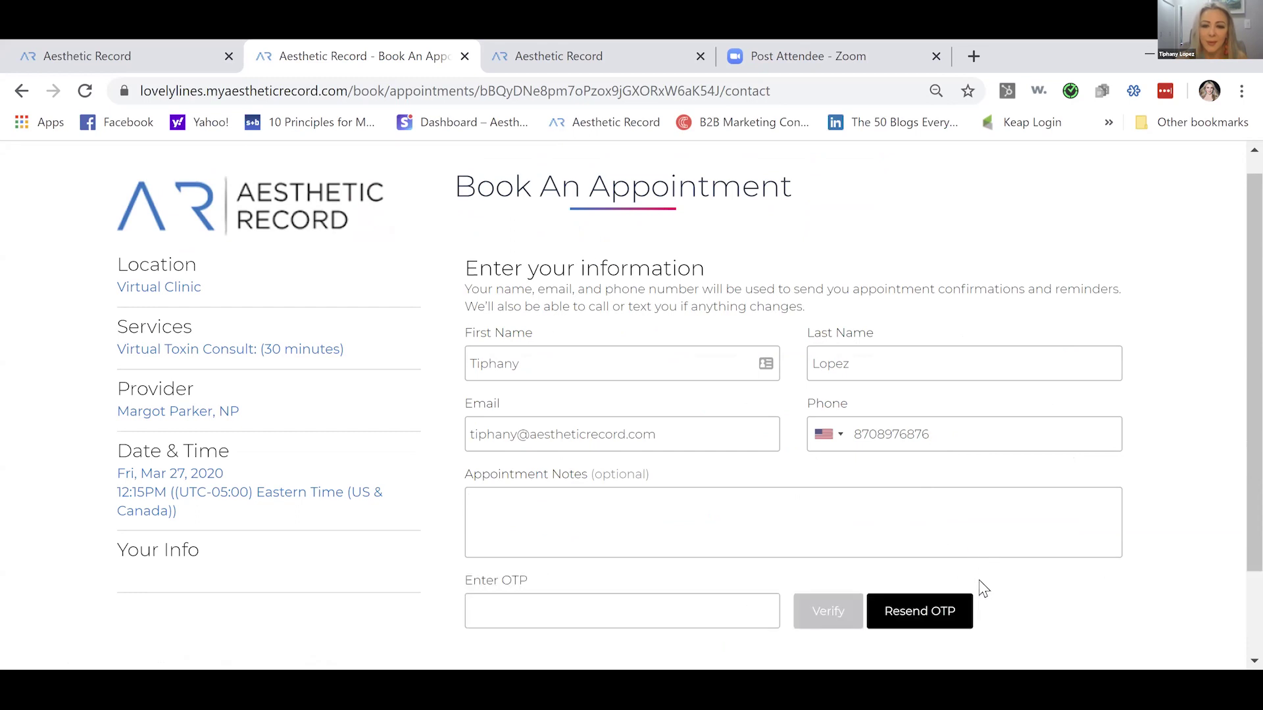
{"action": "scroll", "coordinate": [983, 587], "scroll_direction": "down", "scroll_amount": 2}
{"action": "left_click", "coordinate": [576, 501]}
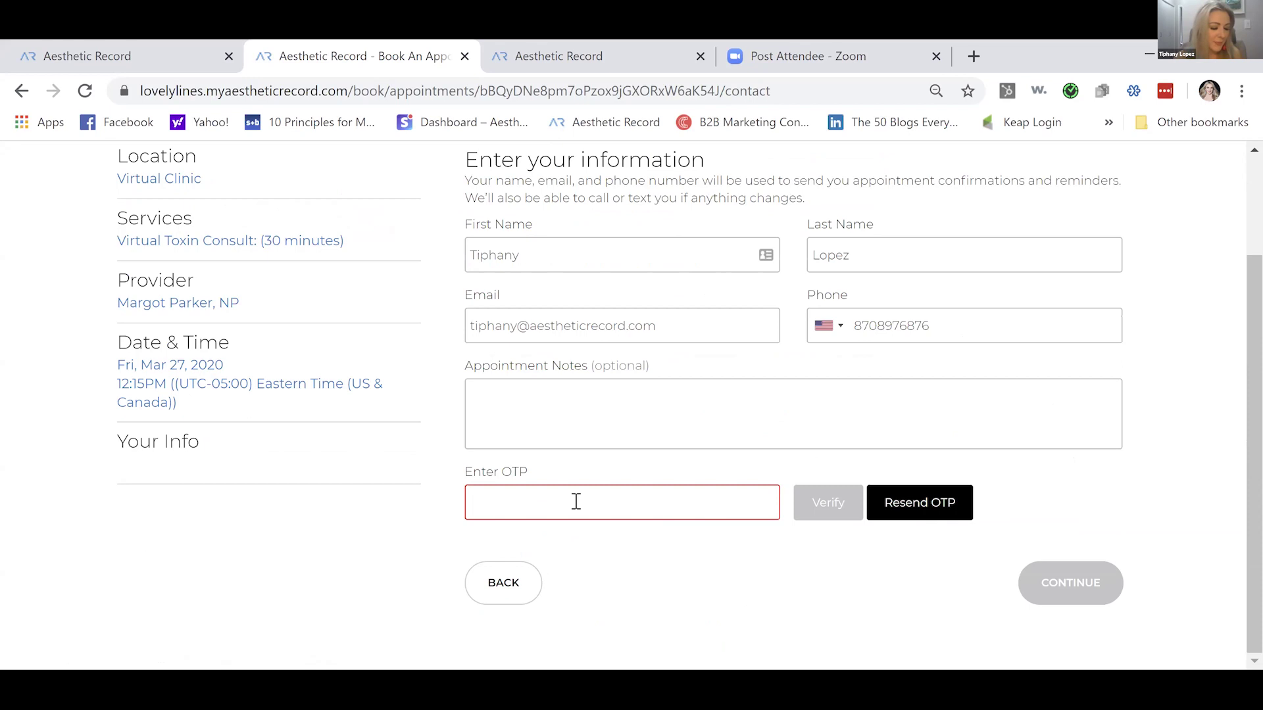
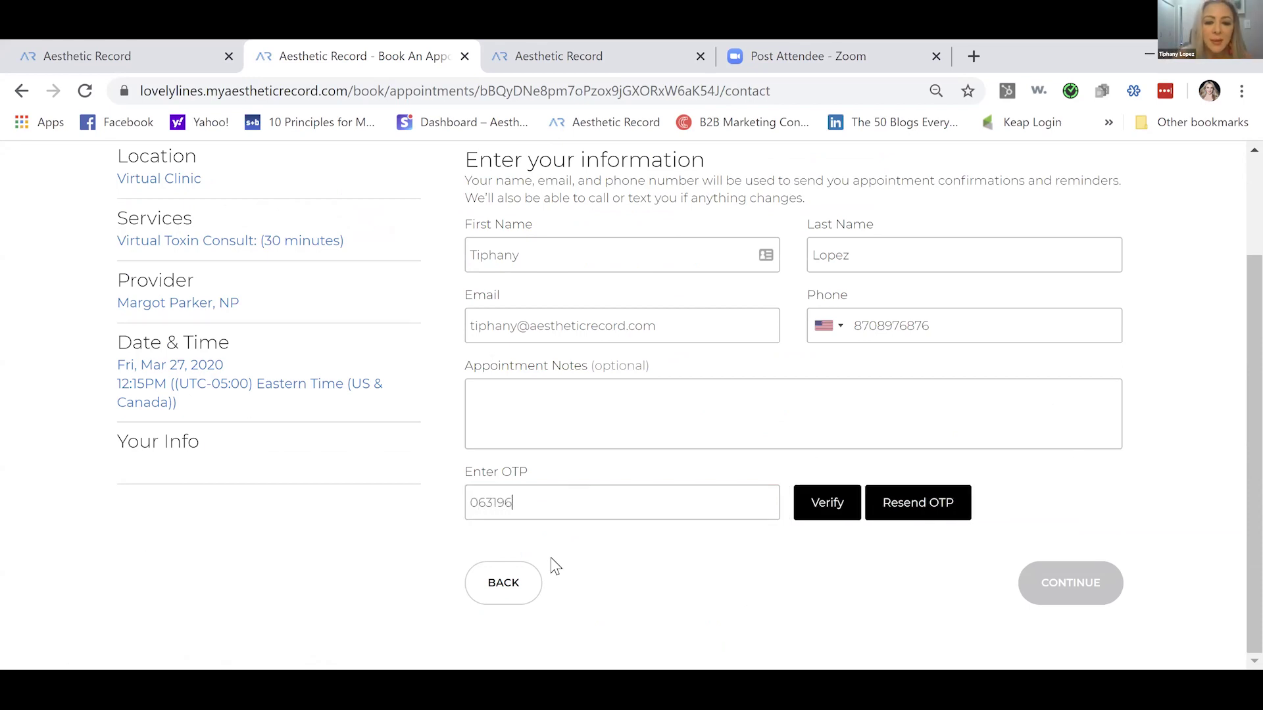
{"action": "left_click", "coordinate": [833, 511]}
Step: Continue to the $50.00 credit card step and focus the Credit Card Number field
{"action": "left_click", "coordinate": [1084, 596]}
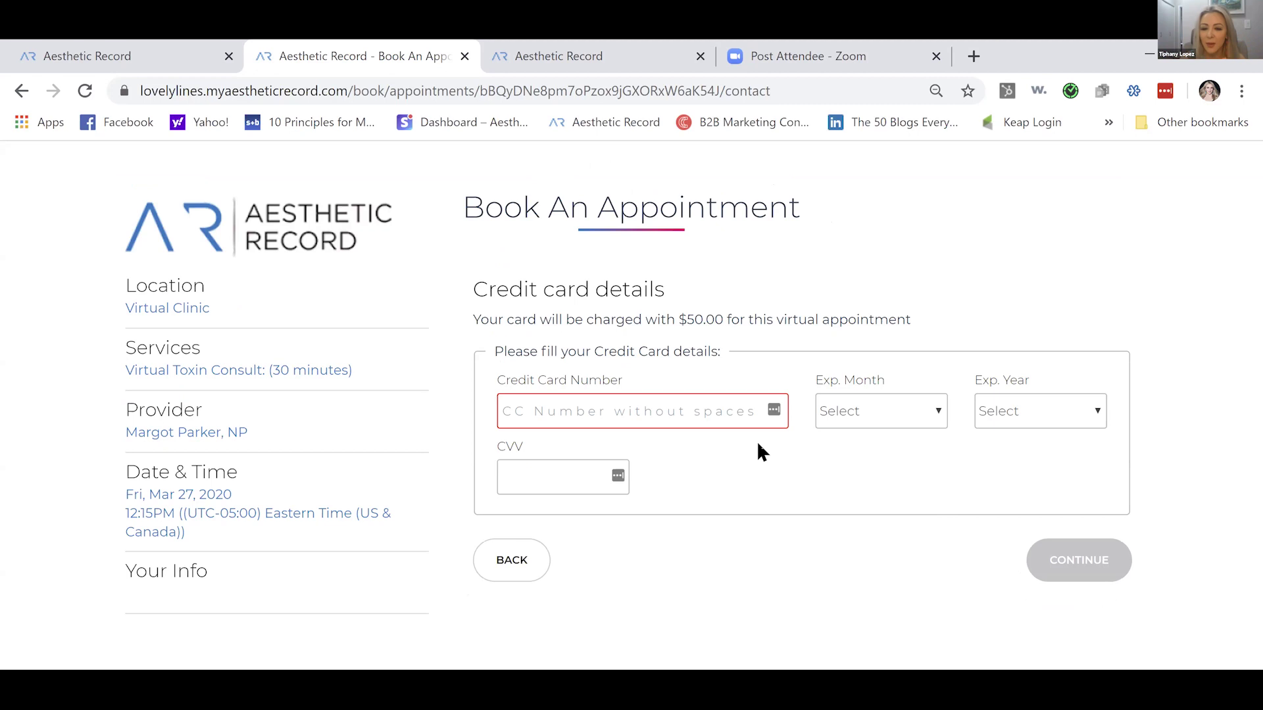
{"action": "left_click", "coordinate": [643, 423]}
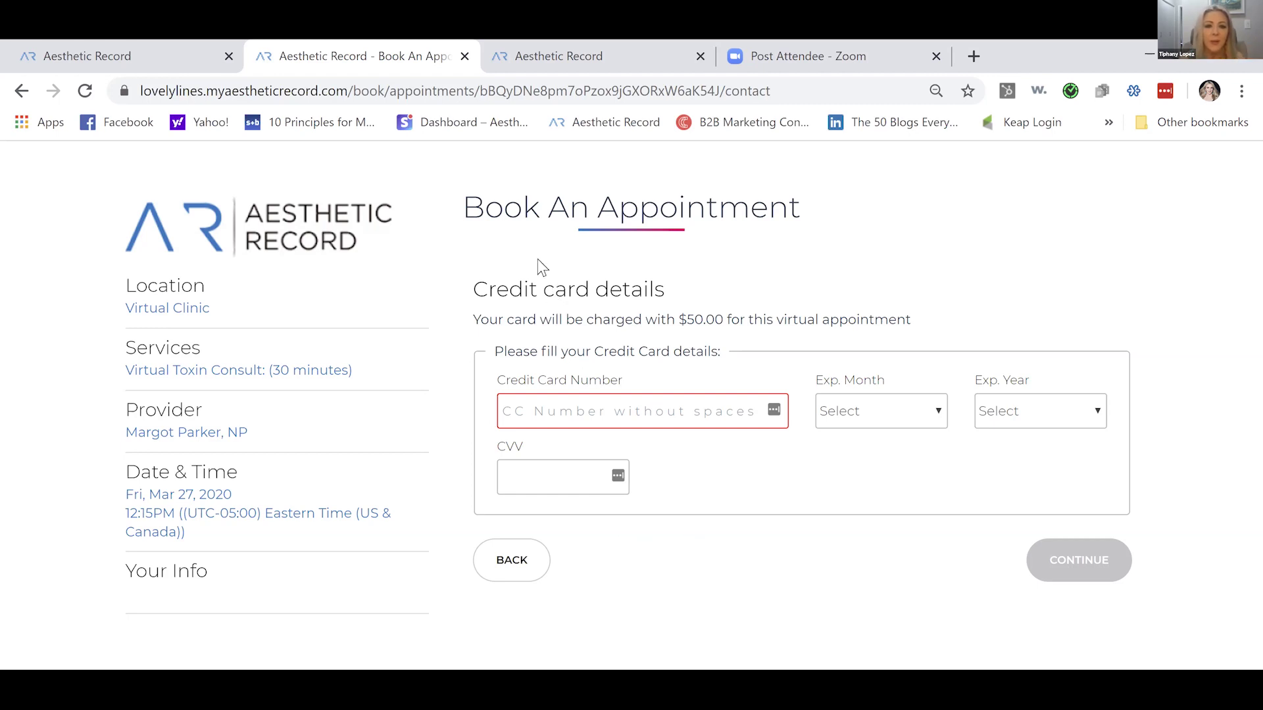
Step: Close the online booking tab to return to the March 27, 2020 Virtual Clinic calendar
{"action": "left_click", "coordinate": [465, 56]}
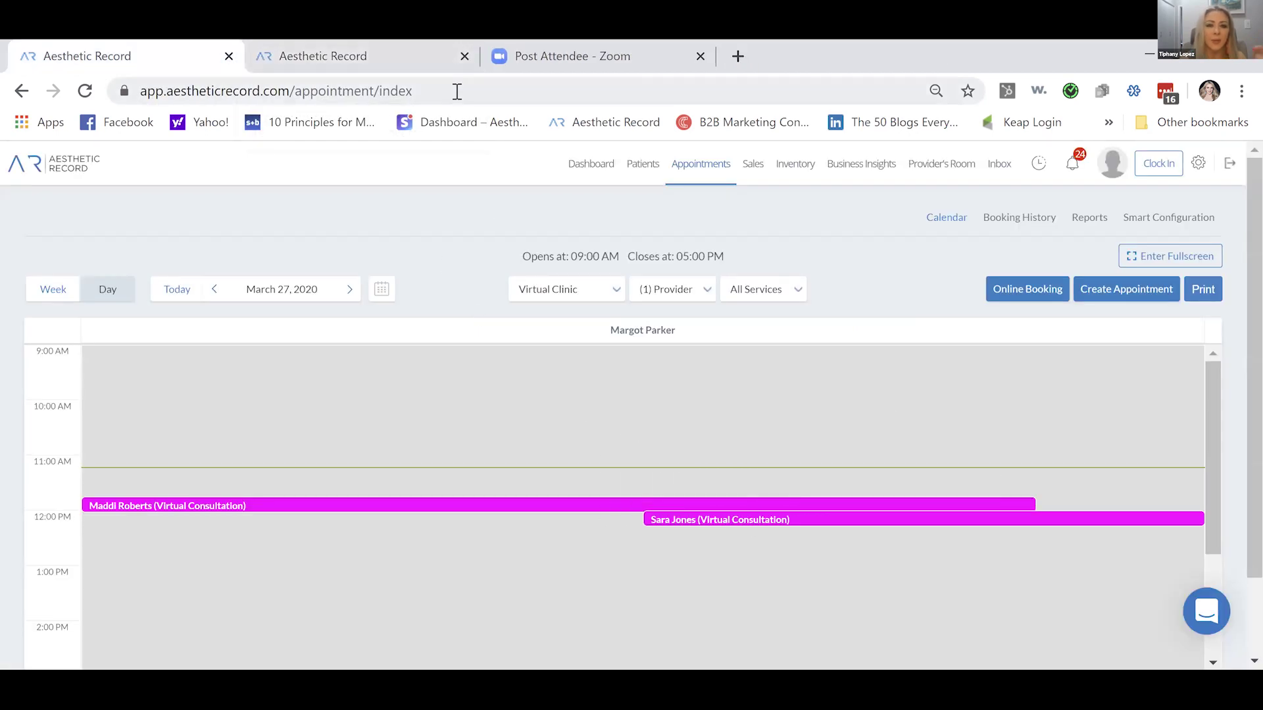
{"action": "mouse_move", "coordinate": [668, 529]}
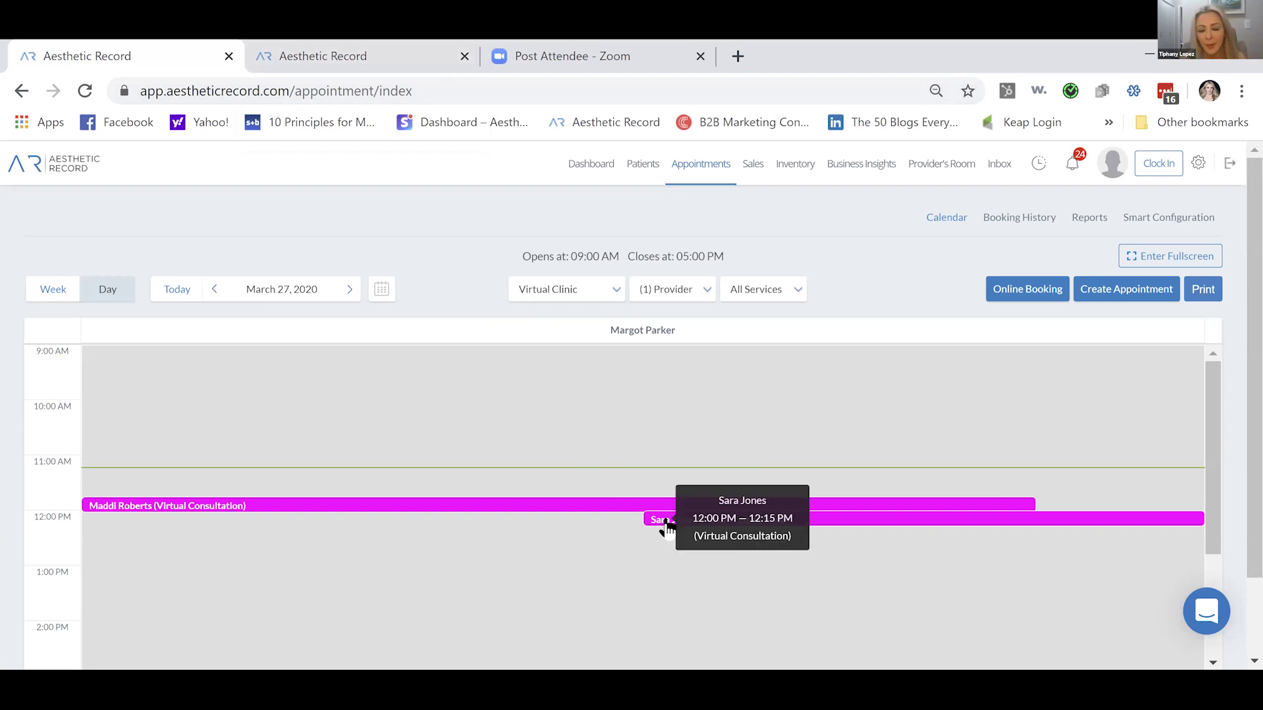
{"action": "mouse_move", "coordinate": [552, 508]}
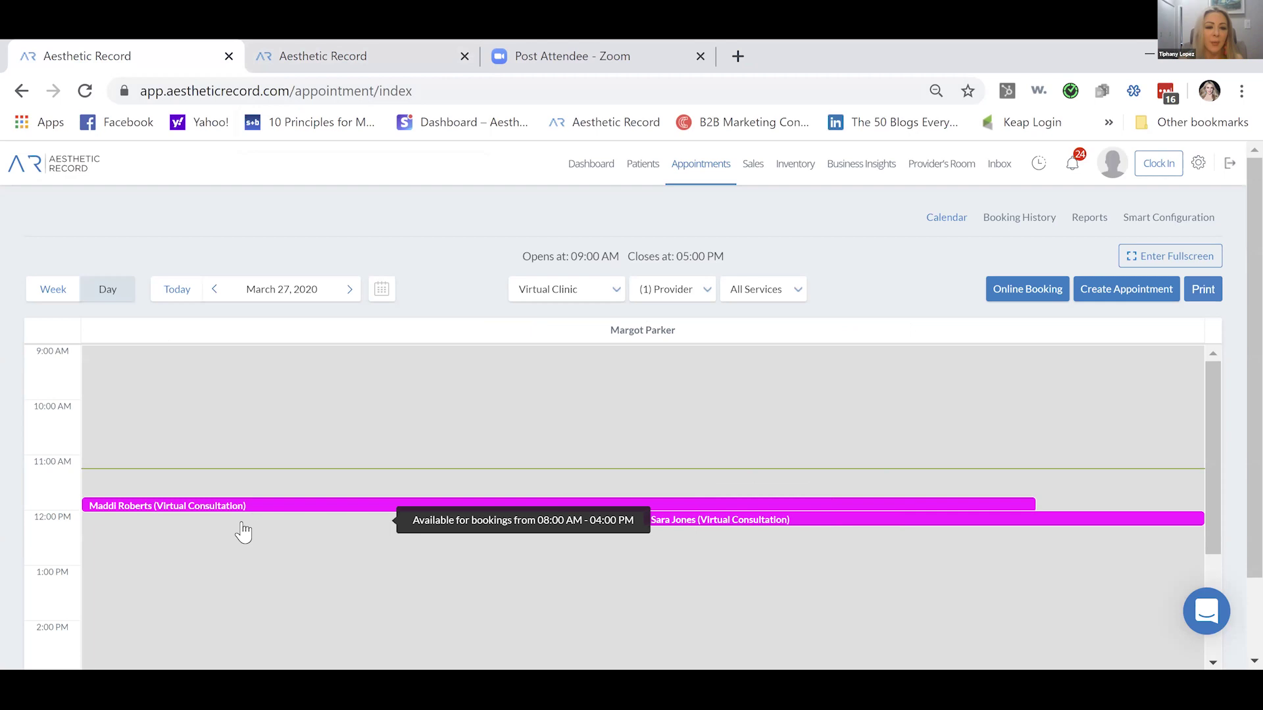
Step: Review the 11:45 AM appointment's details, then join its telehealth meeting and request a one-time code
{"action": "left_click", "coordinate": [332, 507]}
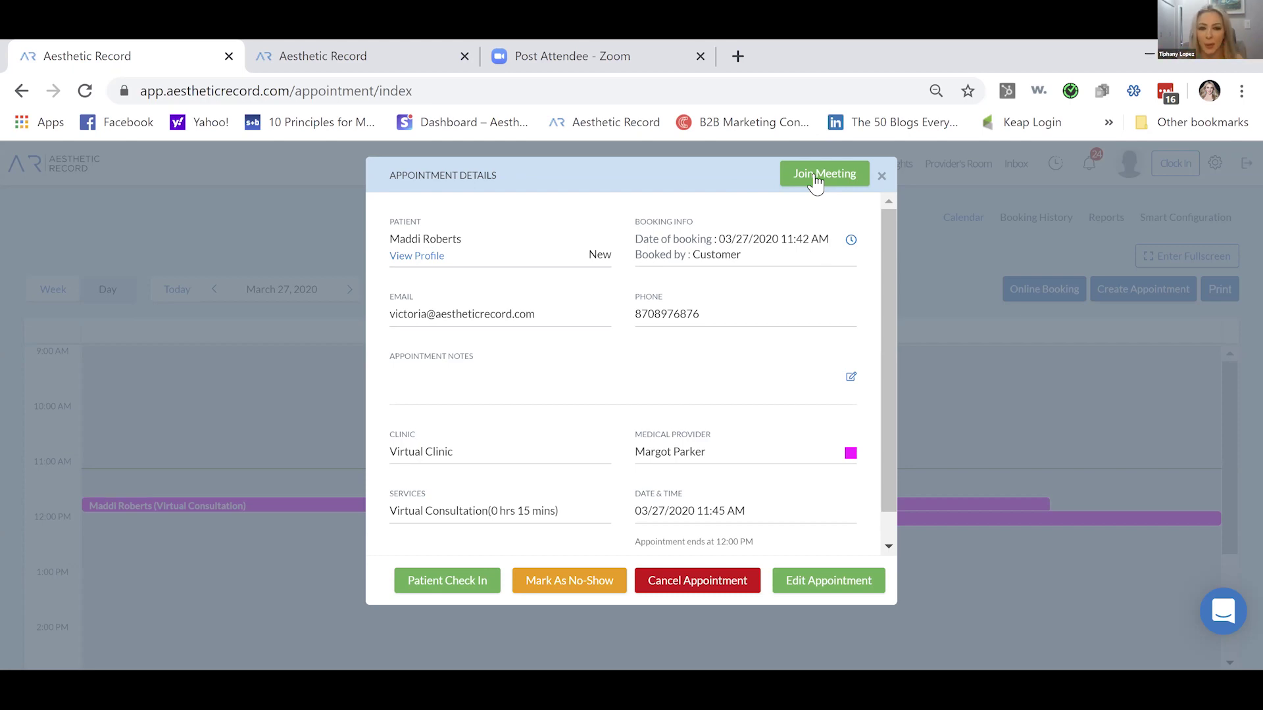
{"action": "left_click", "coordinate": [881, 176]}
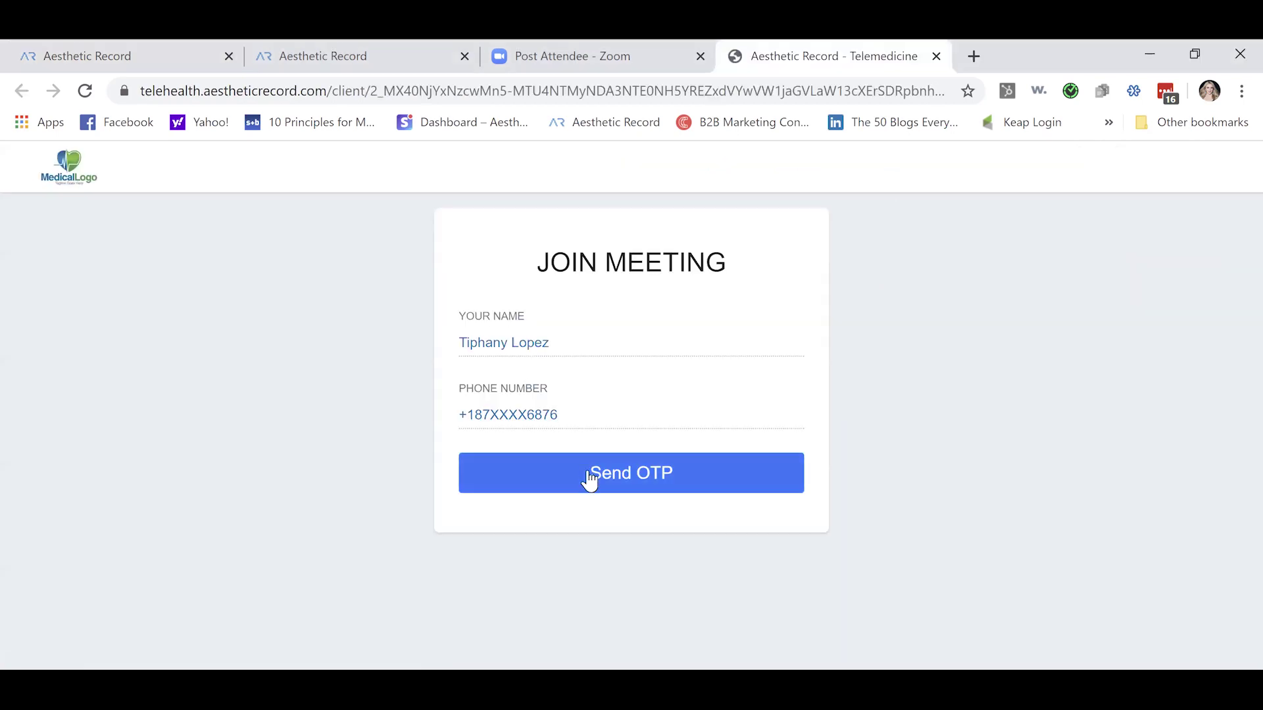
{"action": "left_click", "coordinate": [590, 479]}
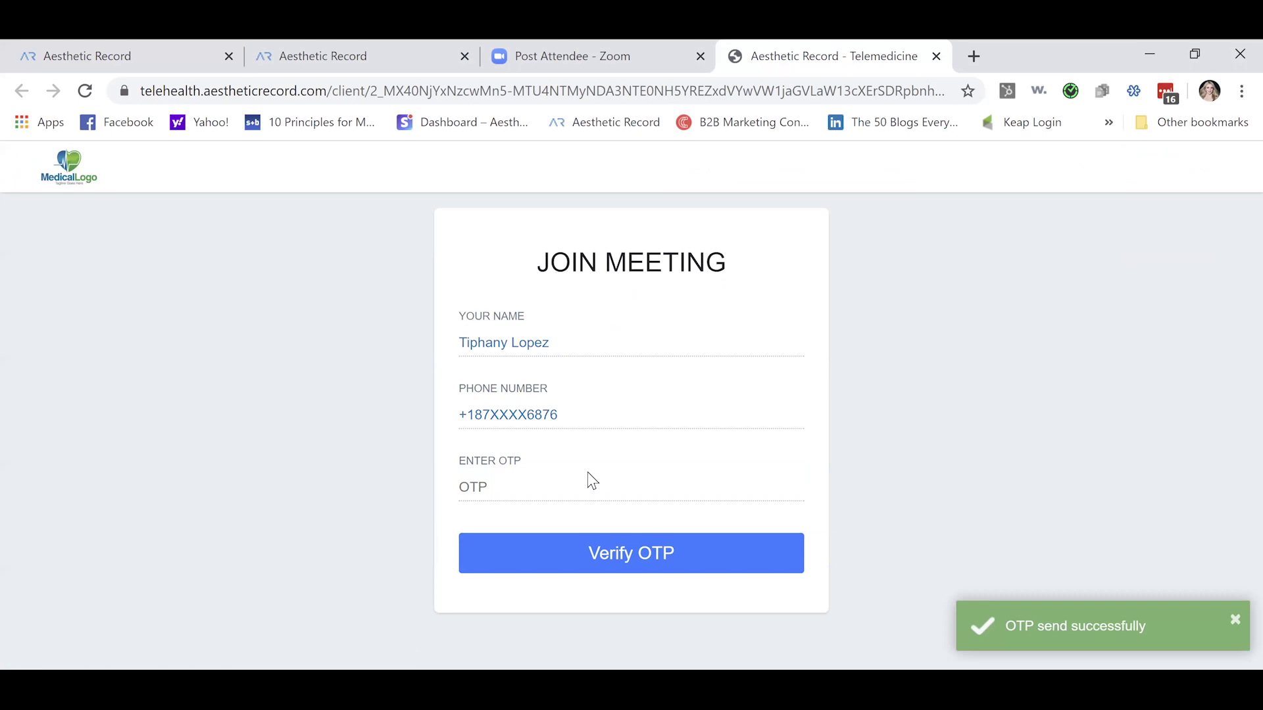
Step: Enter the received one-time code and verify it to join the video meeting
{"action": "left_click", "coordinate": [556, 494]}
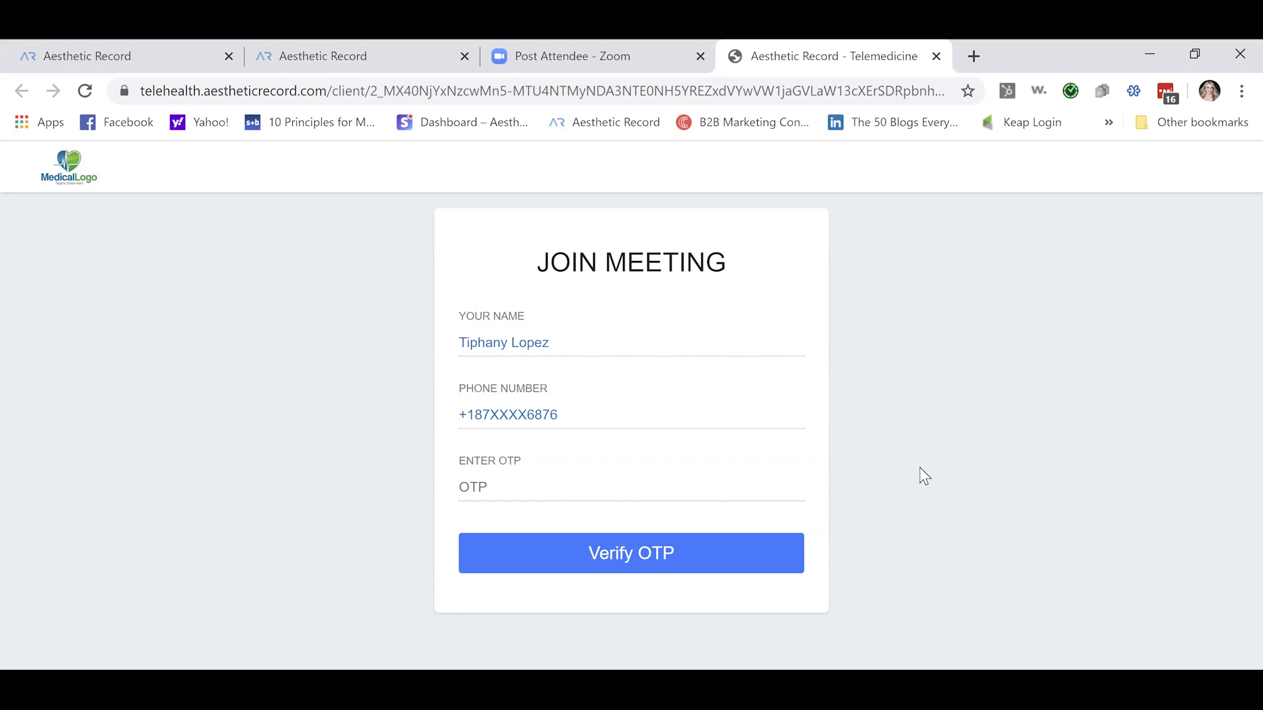
{"action": "left_click", "coordinate": [656, 570]}
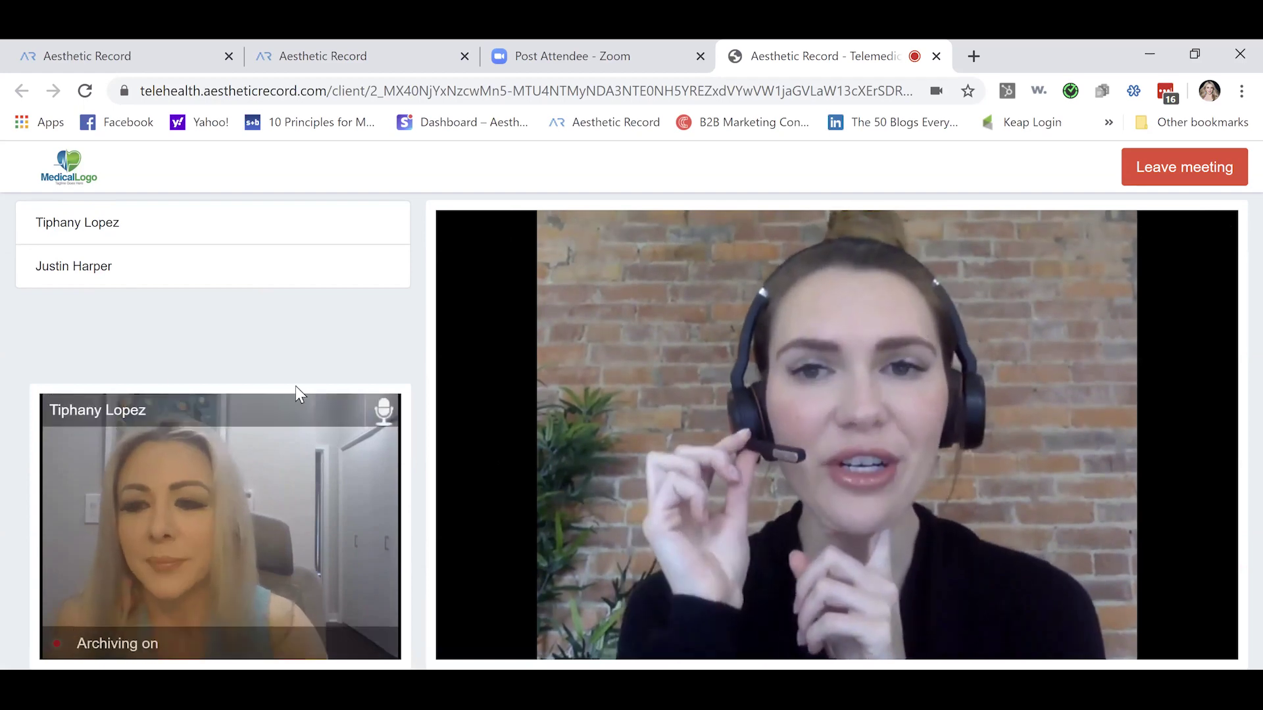
{"action": "left_click", "coordinate": [382, 410]}
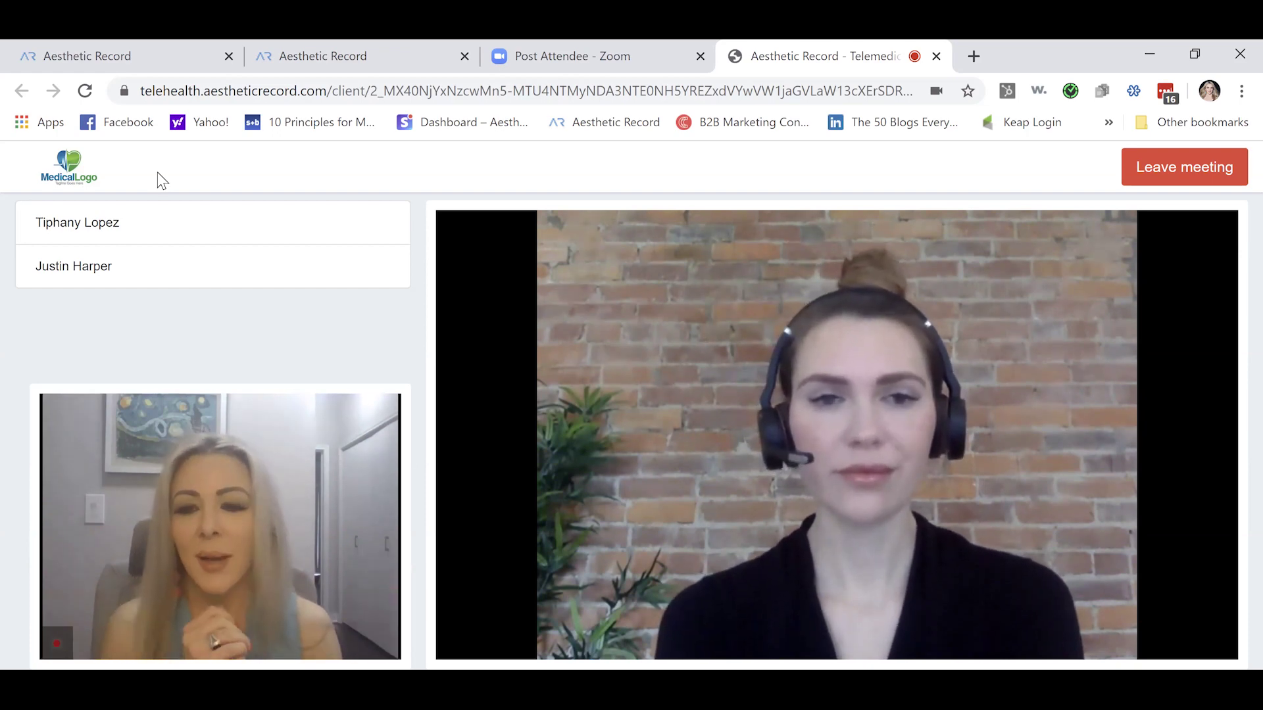
{"action": "mouse_move", "coordinate": [72, 605]}
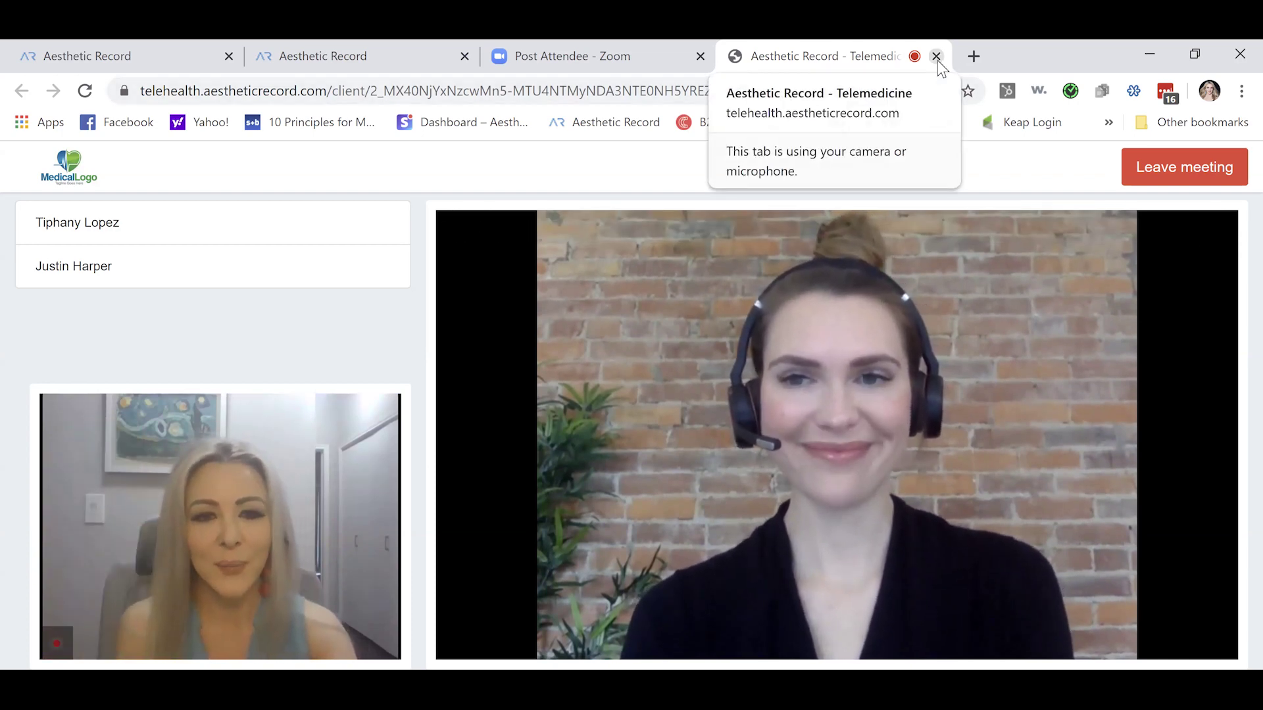
Step: Close the telemedicine tab and switch back to the appointment calendar tab
{"action": "left_click", "coordinate": [936, 56]}
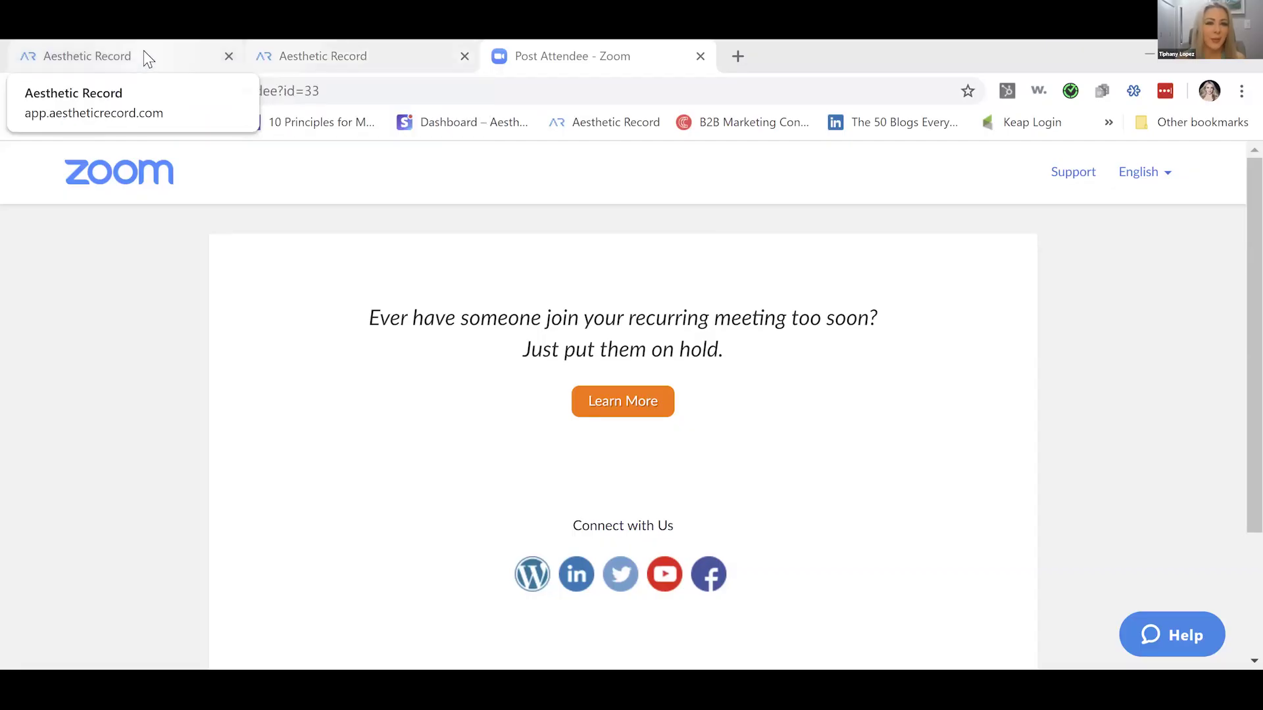
{"action": "left_click", "coordinate": [144, 52]}
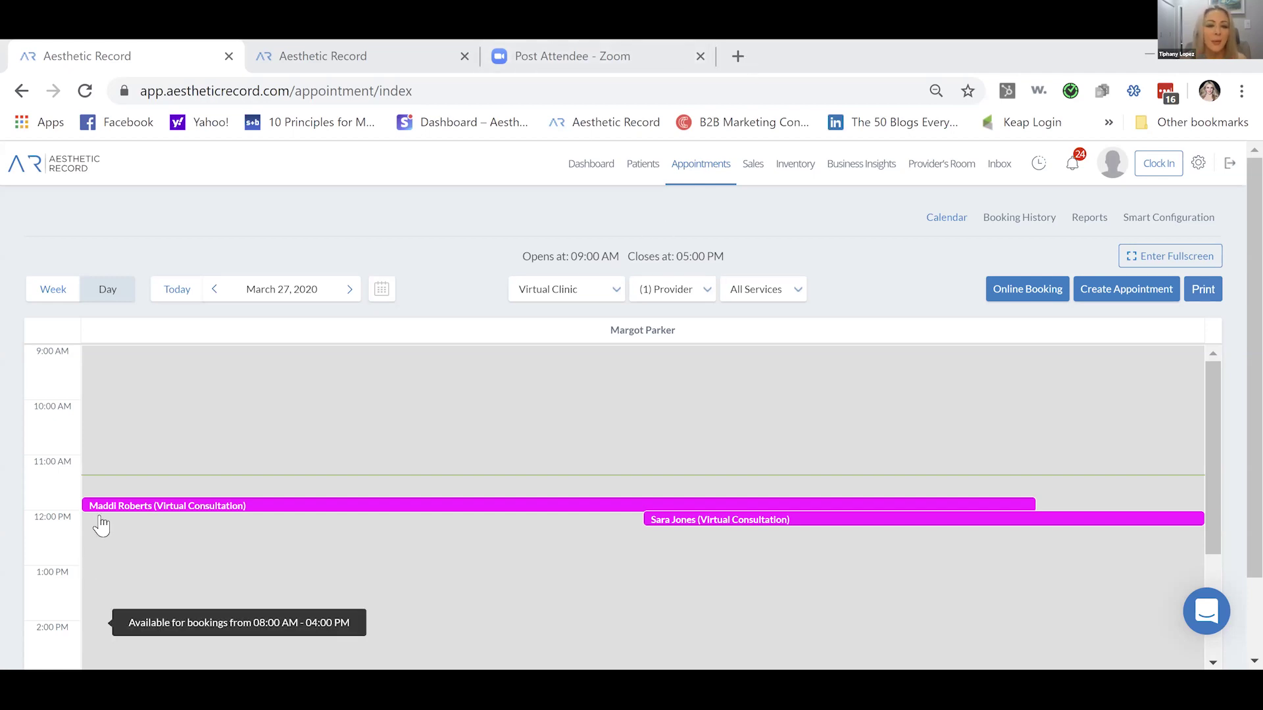
Step: Go to the Patients list from the top navigation bar
{"action": "mouse_move", "coordinate": [128, 514]}
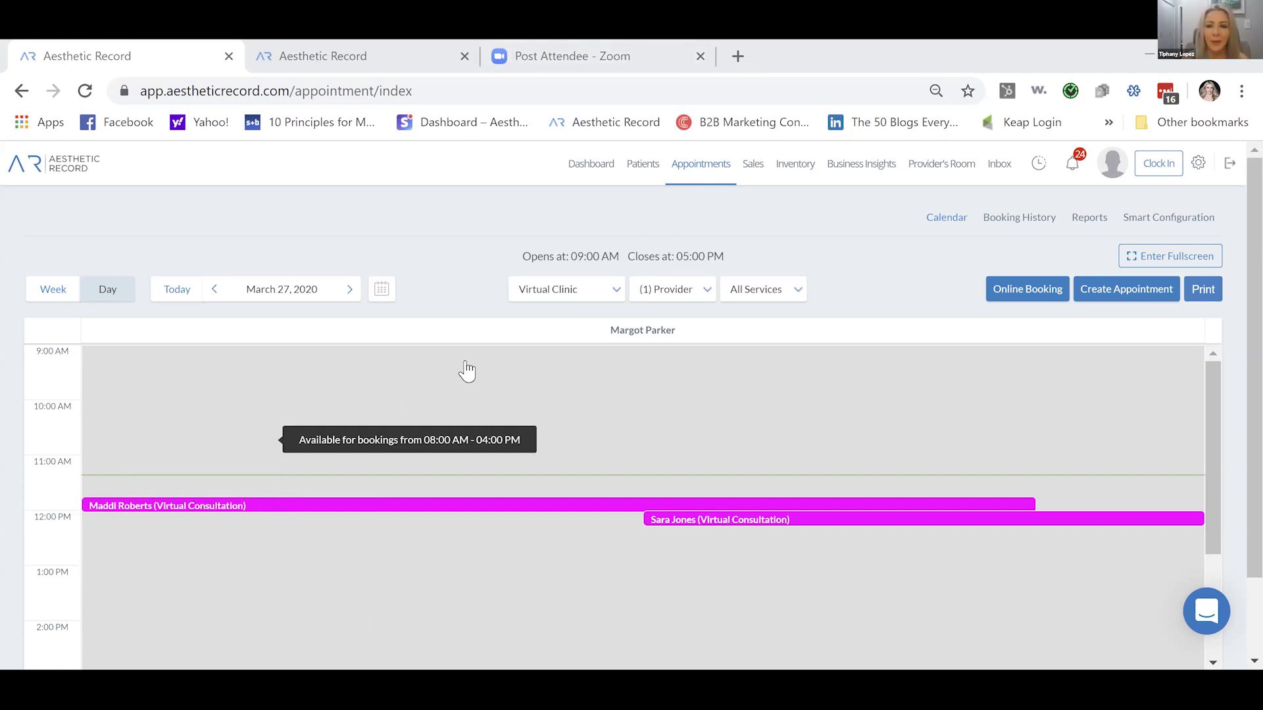
{"action": "left_click", "coordinate": [644, 166]}
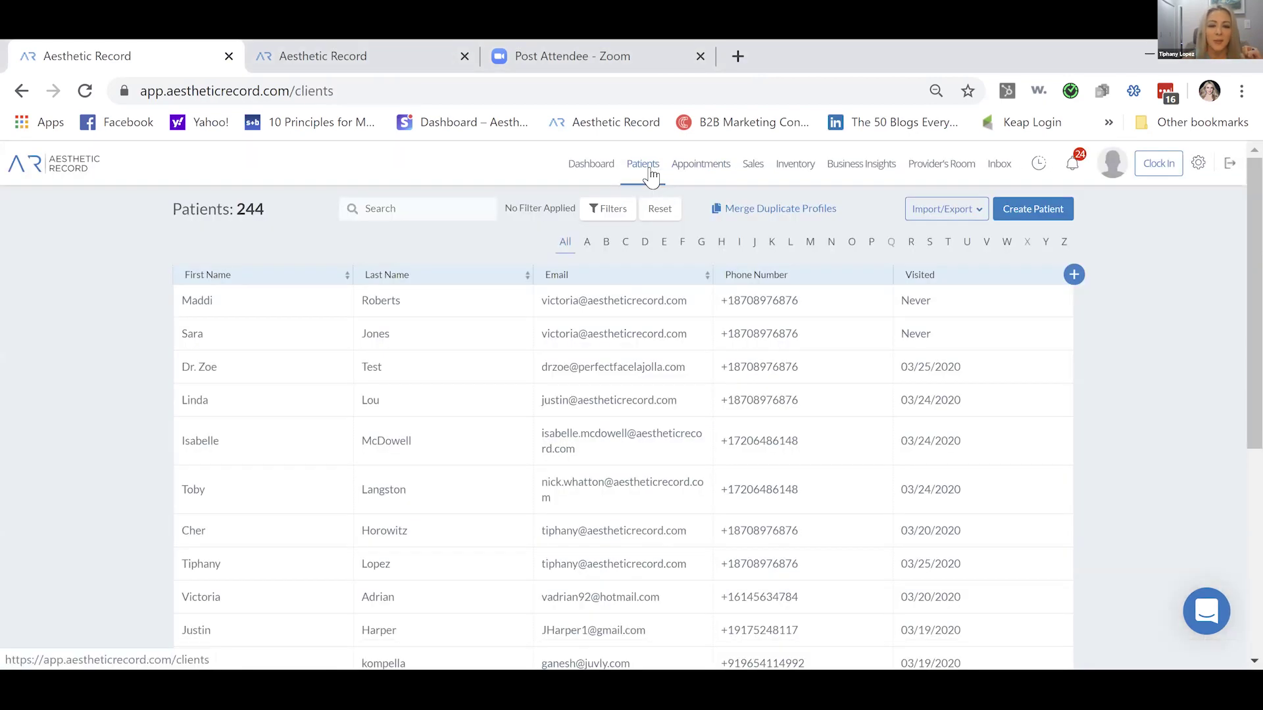
Step: Search for the patient by name, open her profile, and start a new procedure
{"action": "left_click", "coordinate": [420, 215]}
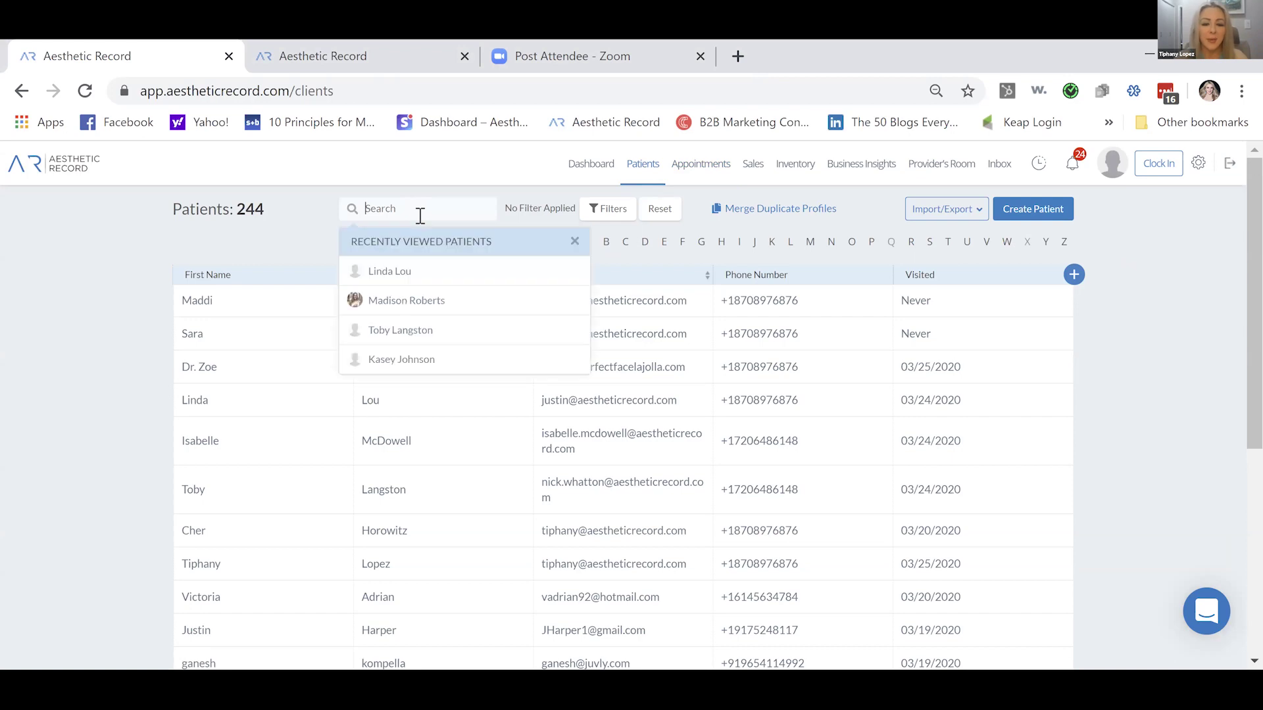
{"action": "type", "text": "madd"}
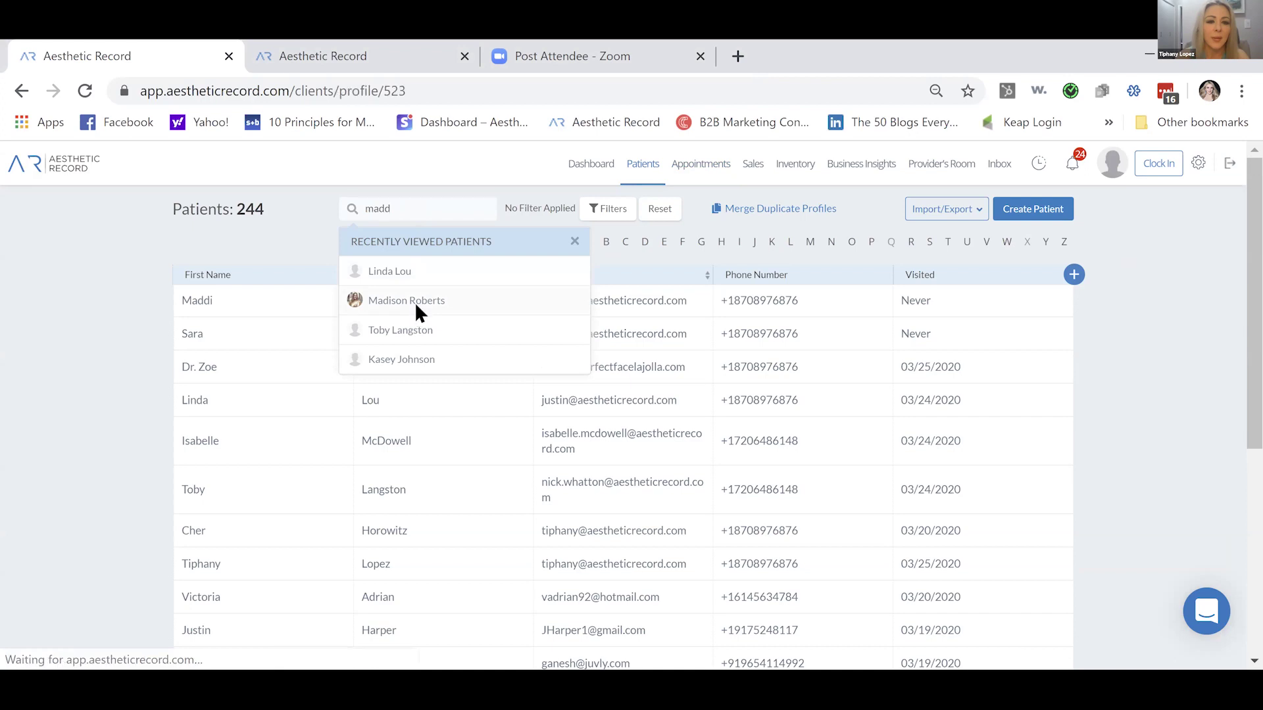
{"action": "left_click", "coordinate": [414, 302]}
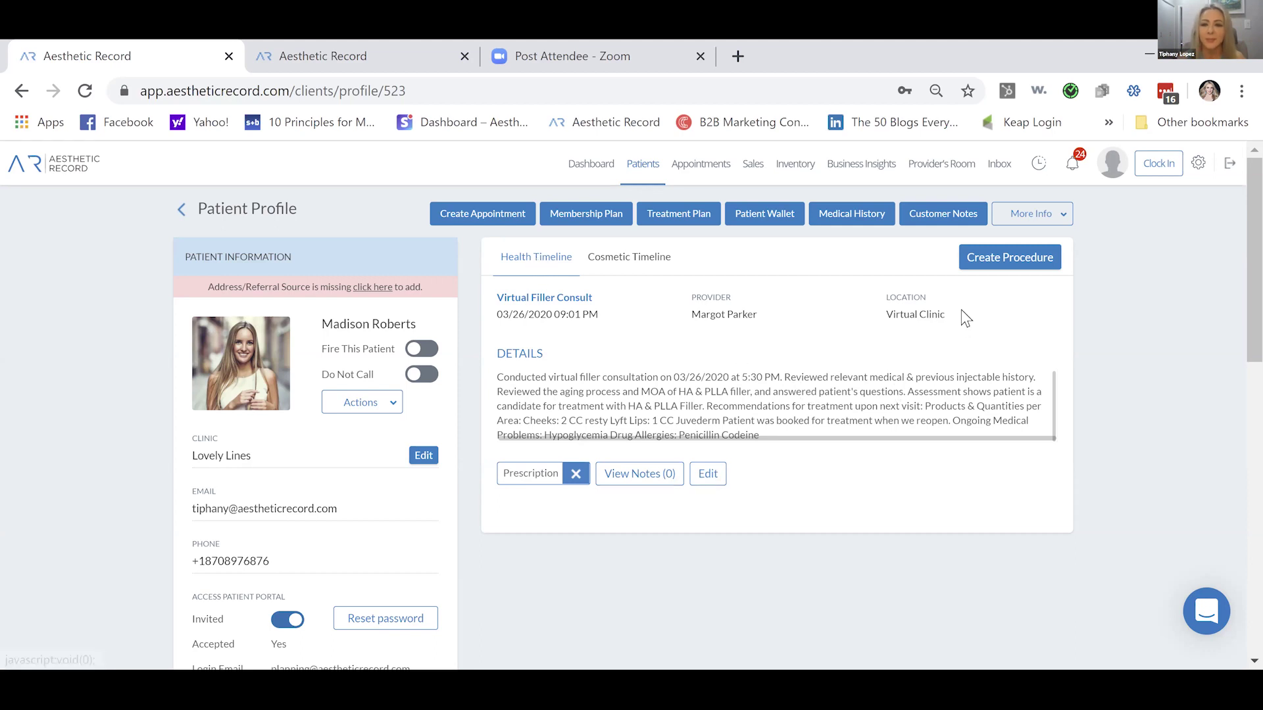
{"action": "left_click", "coordinate": [1001, 260]}
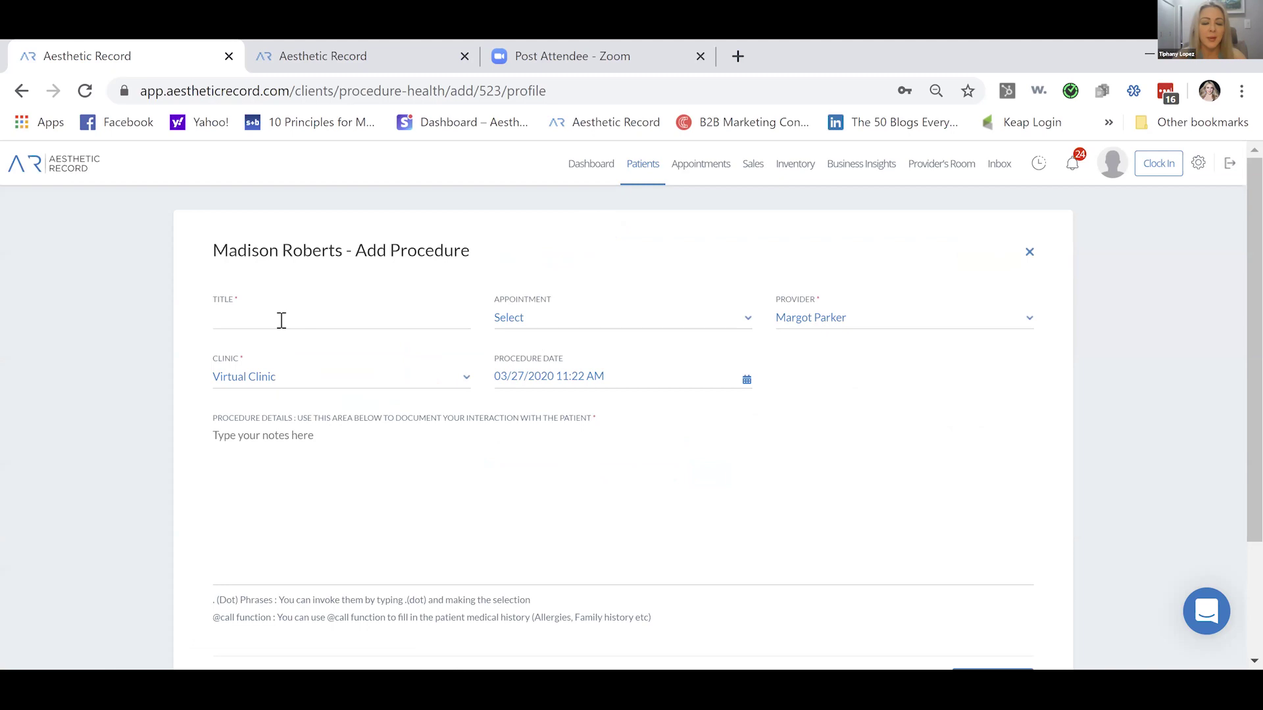
Step: Title the procedure 'Virtual Filler Consult', link the 03/20/2020 appointment, and keep the original provider
{"action": "type", "text": "Filler Consult"}
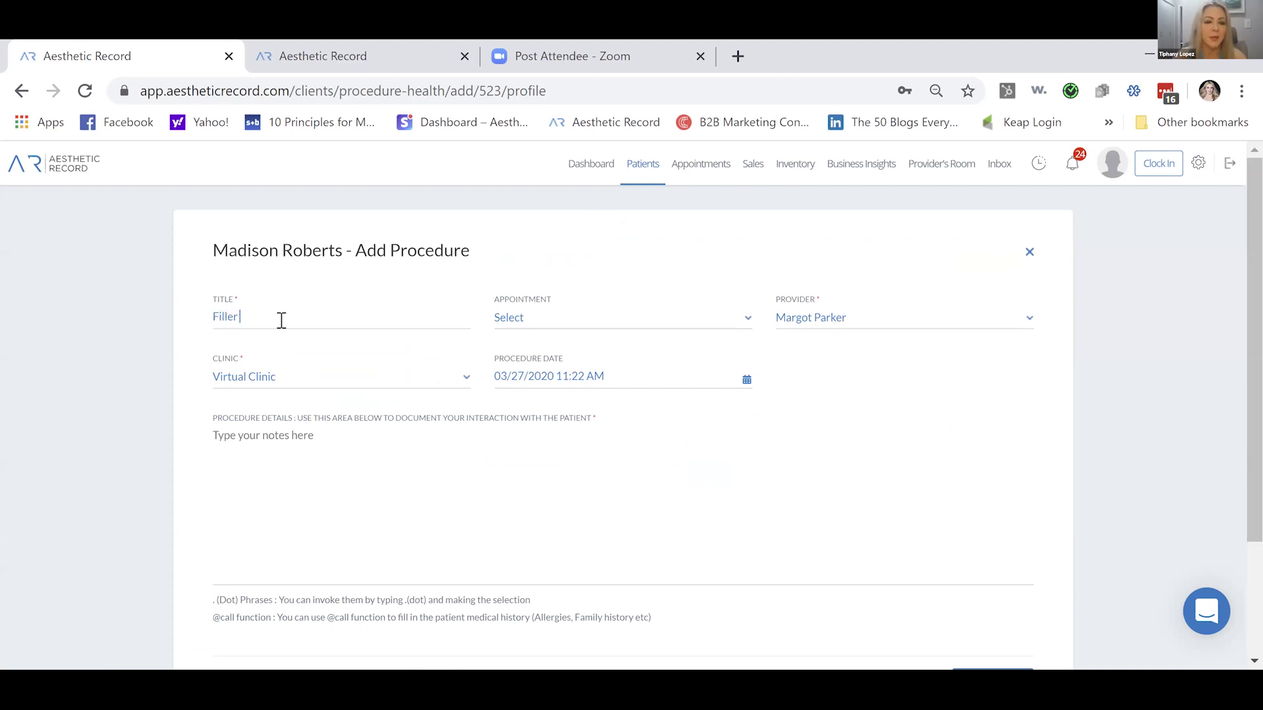
{"action": "left_click", "coordinate": [215, 320]}
{"action": "type", "text": "Virtual"}
{"action": "left_click", "coordinate": [599, 319]}
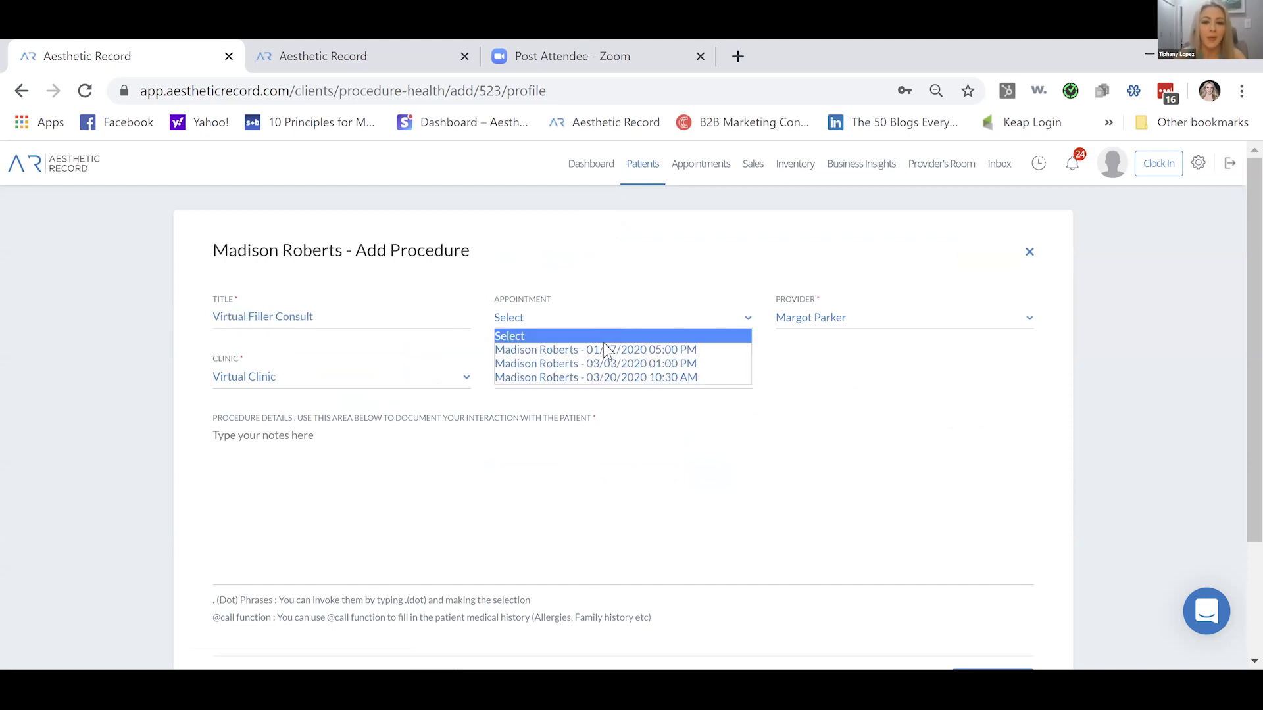
{"action": "left_click", "coordinate": [616, 379]}
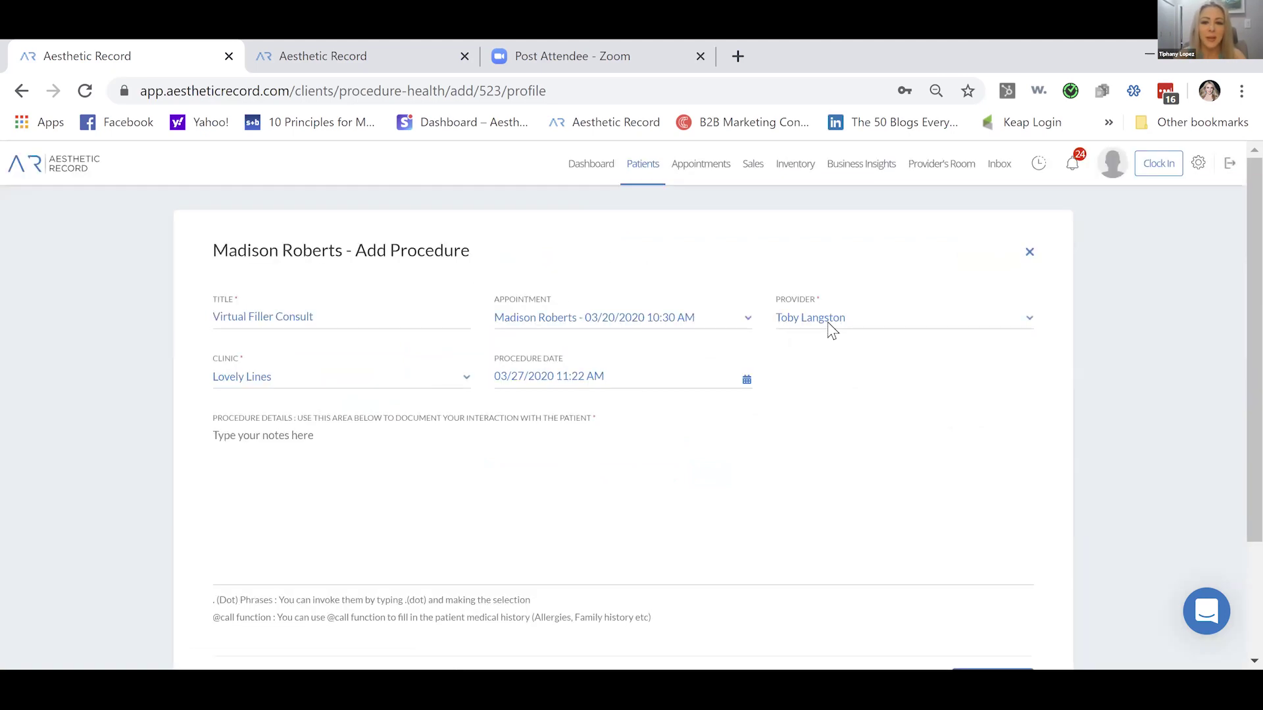
{"action": "left_click", "coordinate": [829, 326]}
{"action": "key", "text": "m"}
{"action": "key", "text": "Return"}
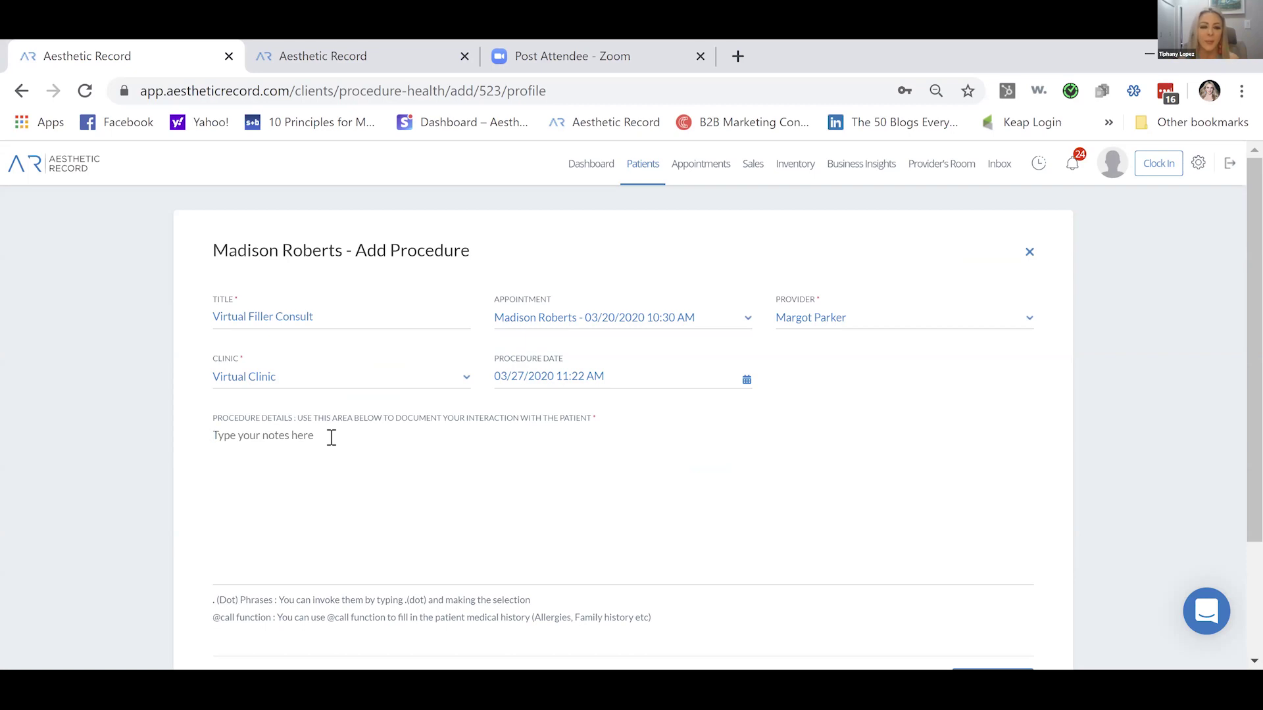
Step: Insert the virtualfiller dot phrase template into Procedure Details using '.vir'
{"action": "type", "text": "."}
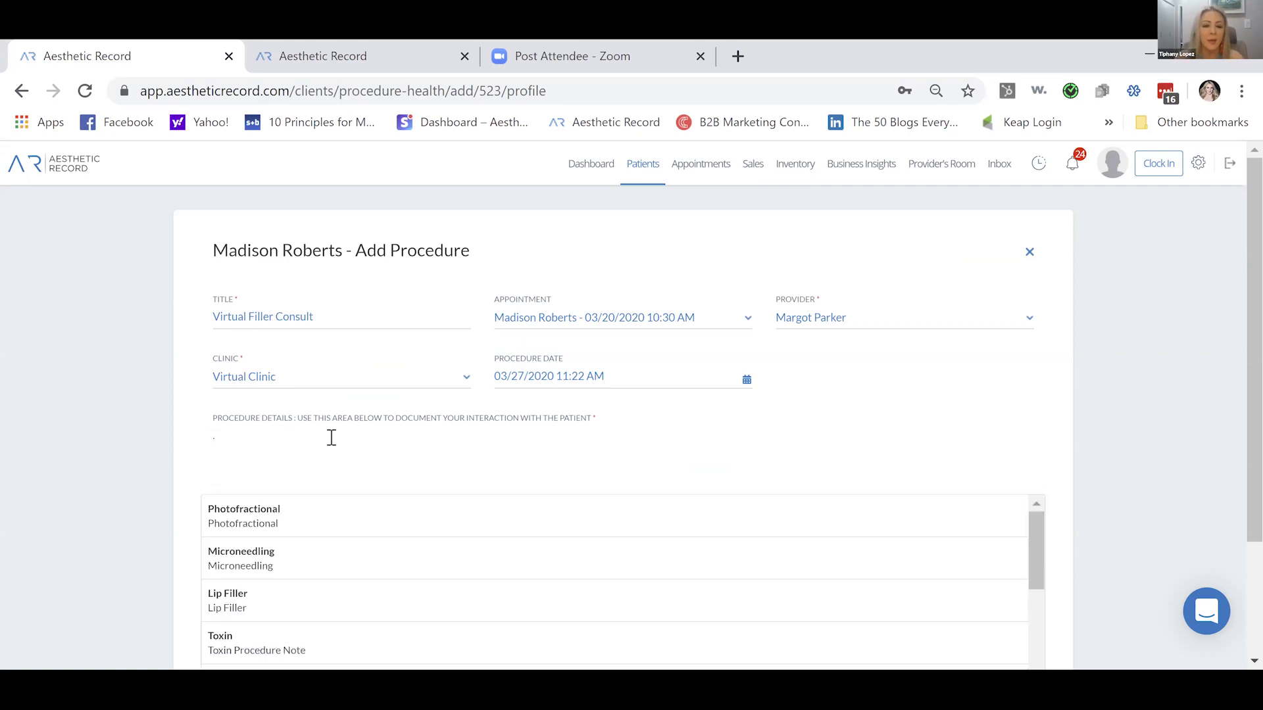
{"action": "type", "text": "vir"}
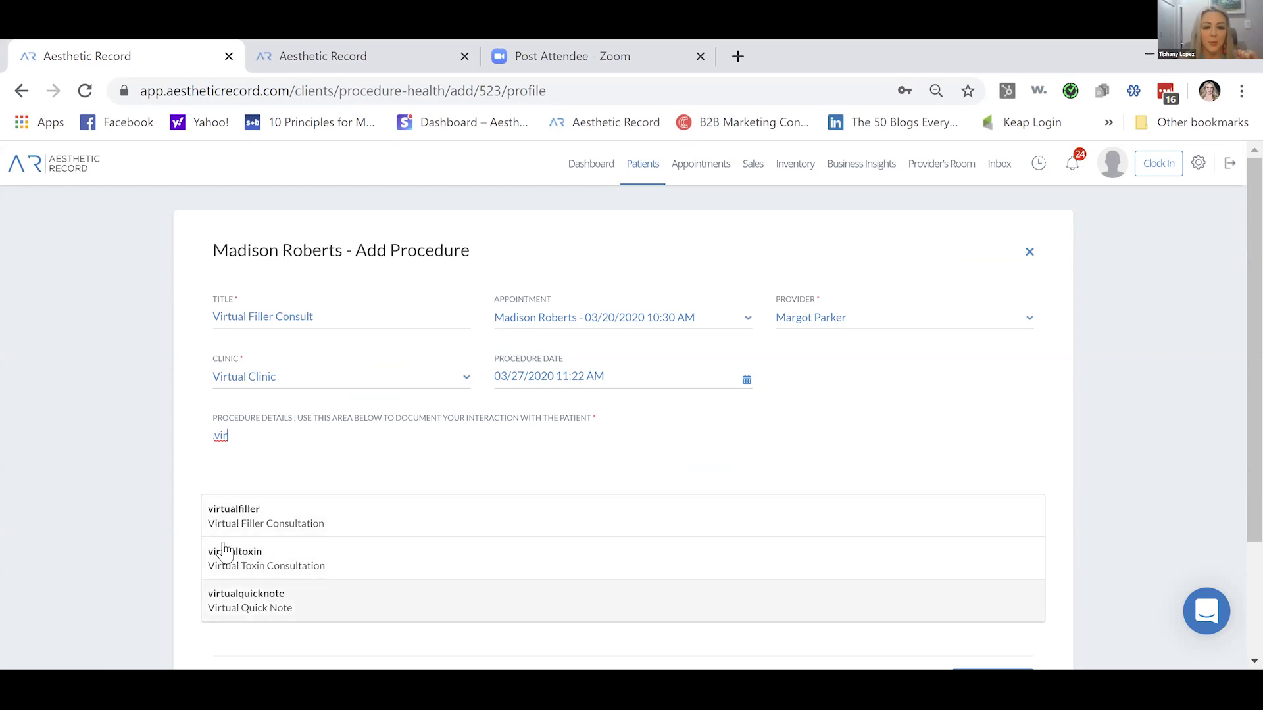
{"action": "left_click", "coordinate": [272, 520]}
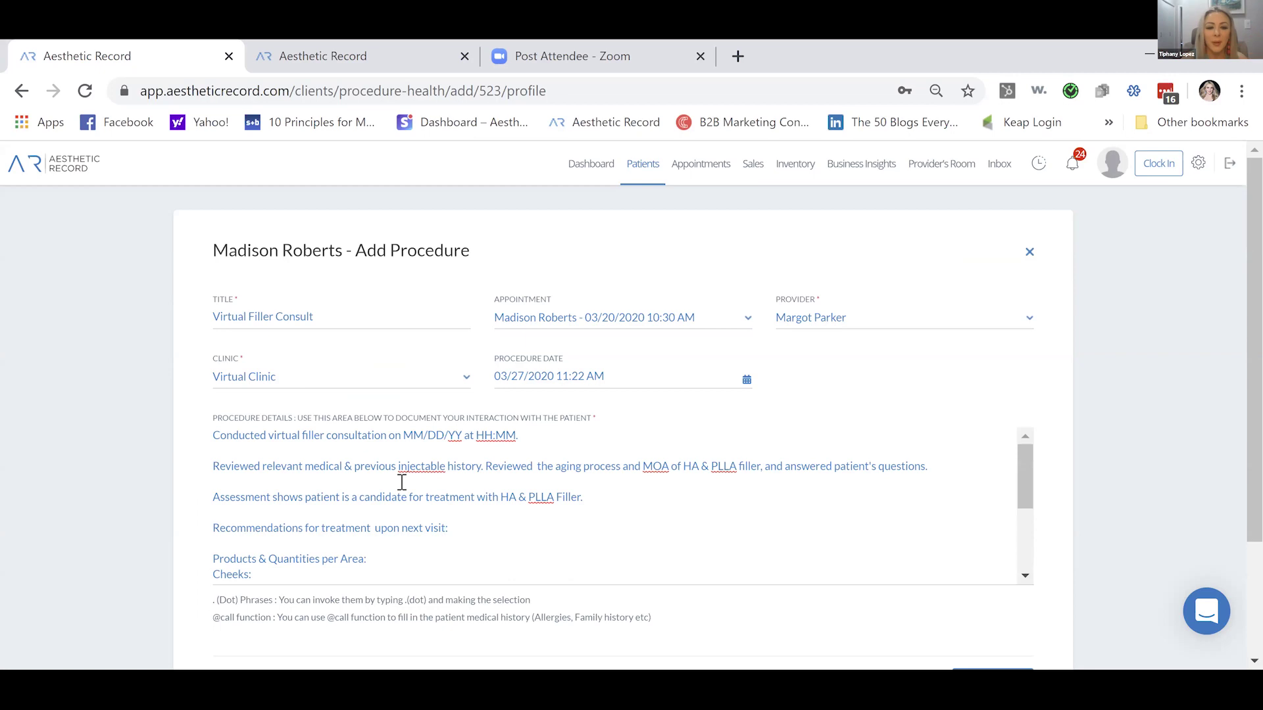
Step: Replace the first line's date and time placeholders with 03/27/2020 and 11:23
{"action": "scroll", "coordinate": [402, 482], "scroll_direction": "down", "scroll_amount": 3}
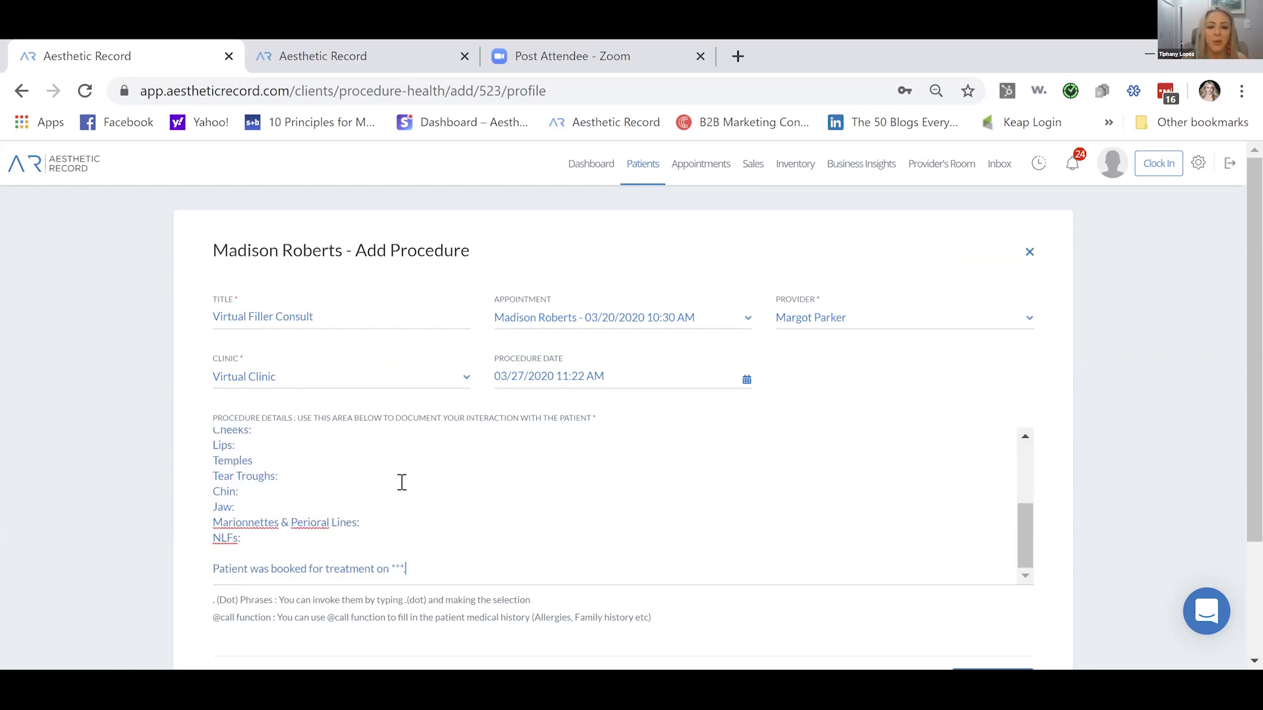
{"action": "scroll", "coordinate": [402, 482], "scroll_direction": "up", "scroll_amount": 3}
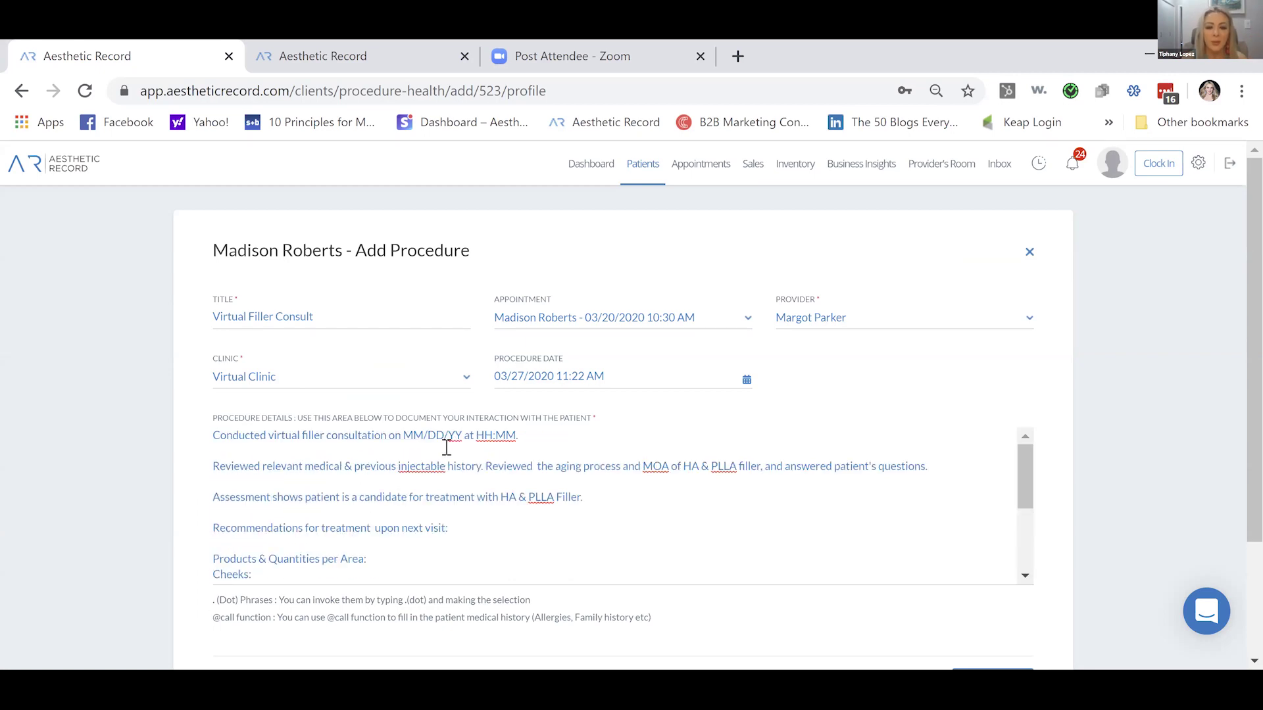
{"action": "left_click", "coordinate": [465, 436]}
{"action": "key", "text": "BackSpace"}
{"action": "key", "text": "BackSpace"}
{"action": "key", "text": "BackSpace"}
{"action": "key", "text": "BackSpace"}
{"action": "key", "text": "BackSpace"}
{"action": "key", "text": "BackSpace"}
{"action": "key", "text": "BackSpace"}
{"action": "key", "text": "BackSpace"}
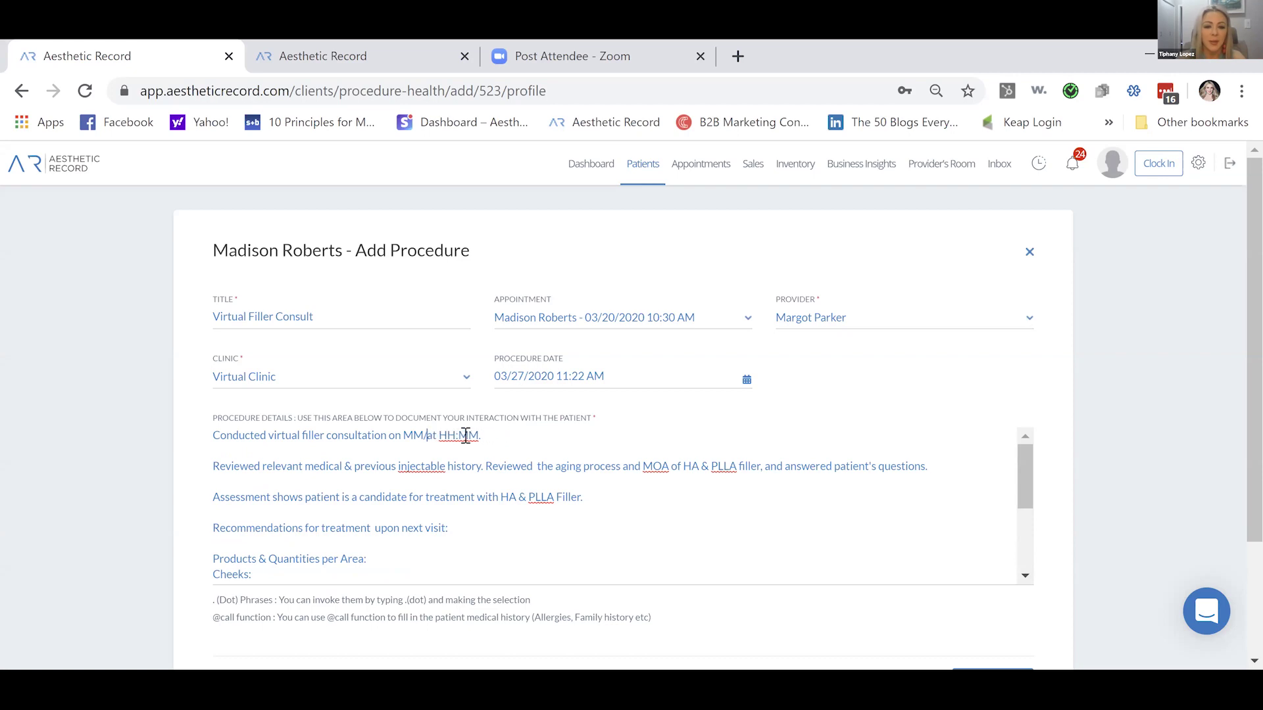
{"action": "type", "text": "03/2"}
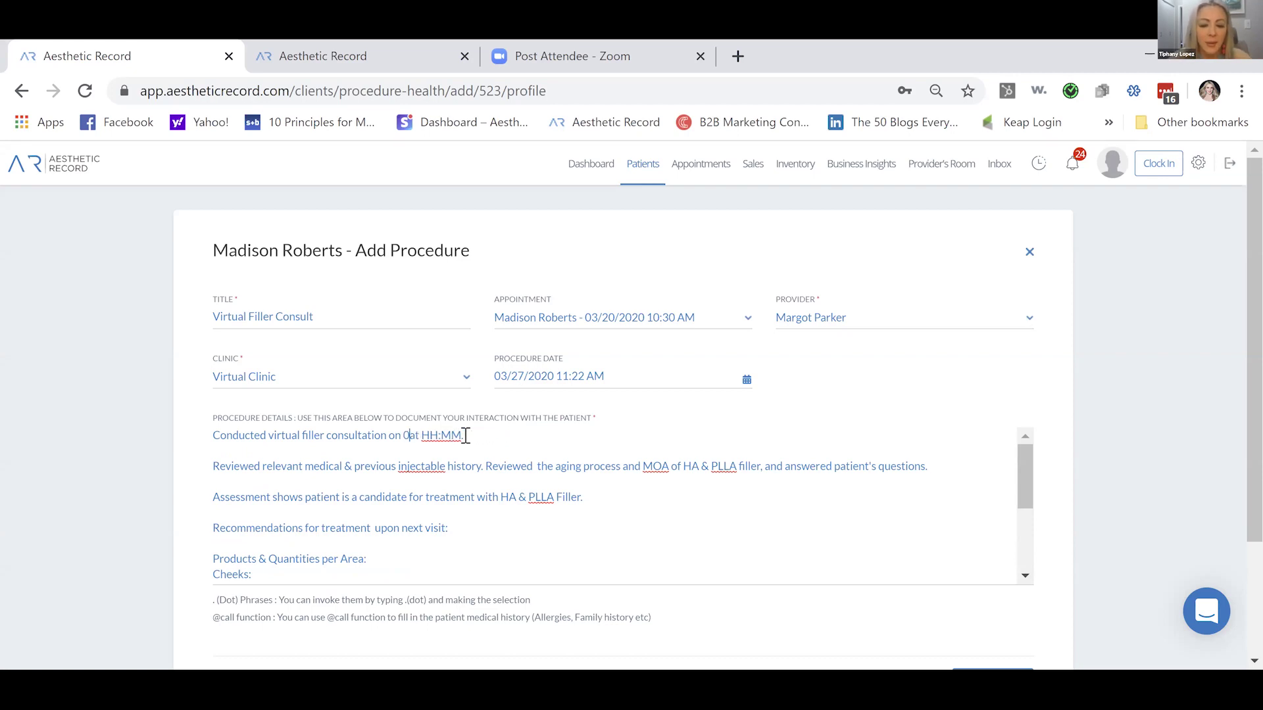
{"action": "type", "text": "6/"}
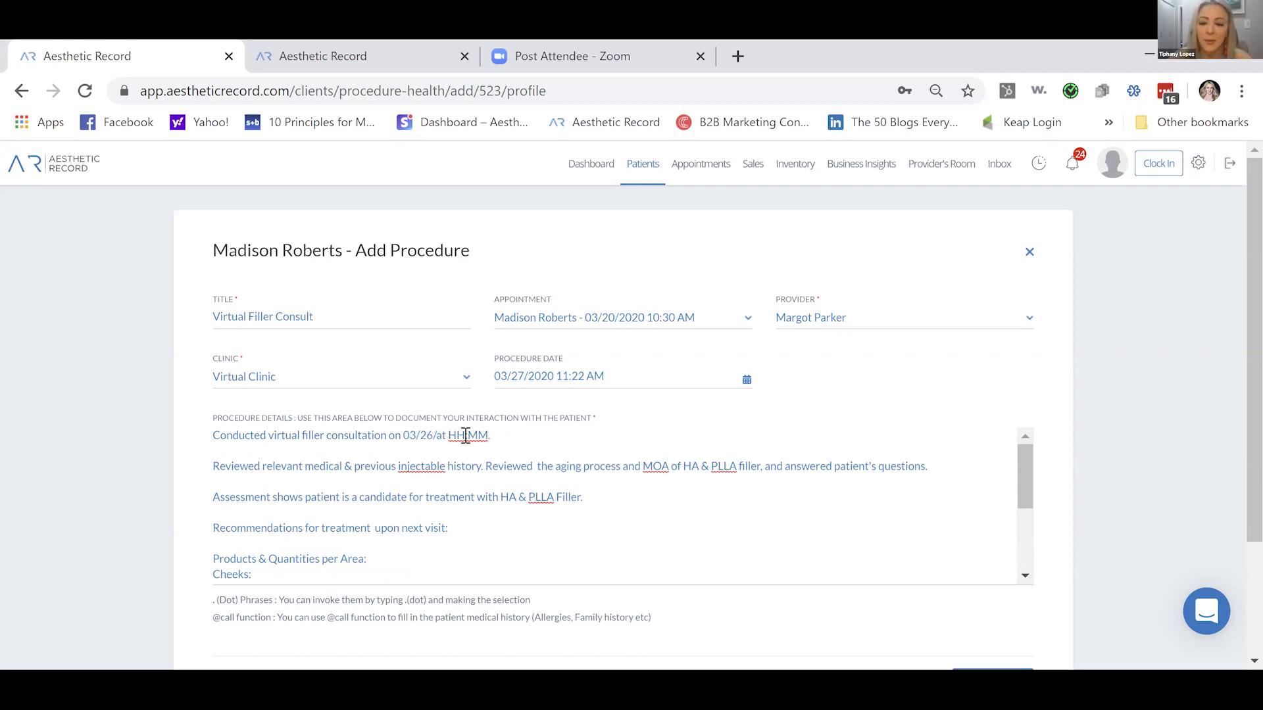
{"action": "key", "text": "BackSpace"}
{"action": "key", "text": "BackSpace"}
{"action": "type", "text": "7/2020"}
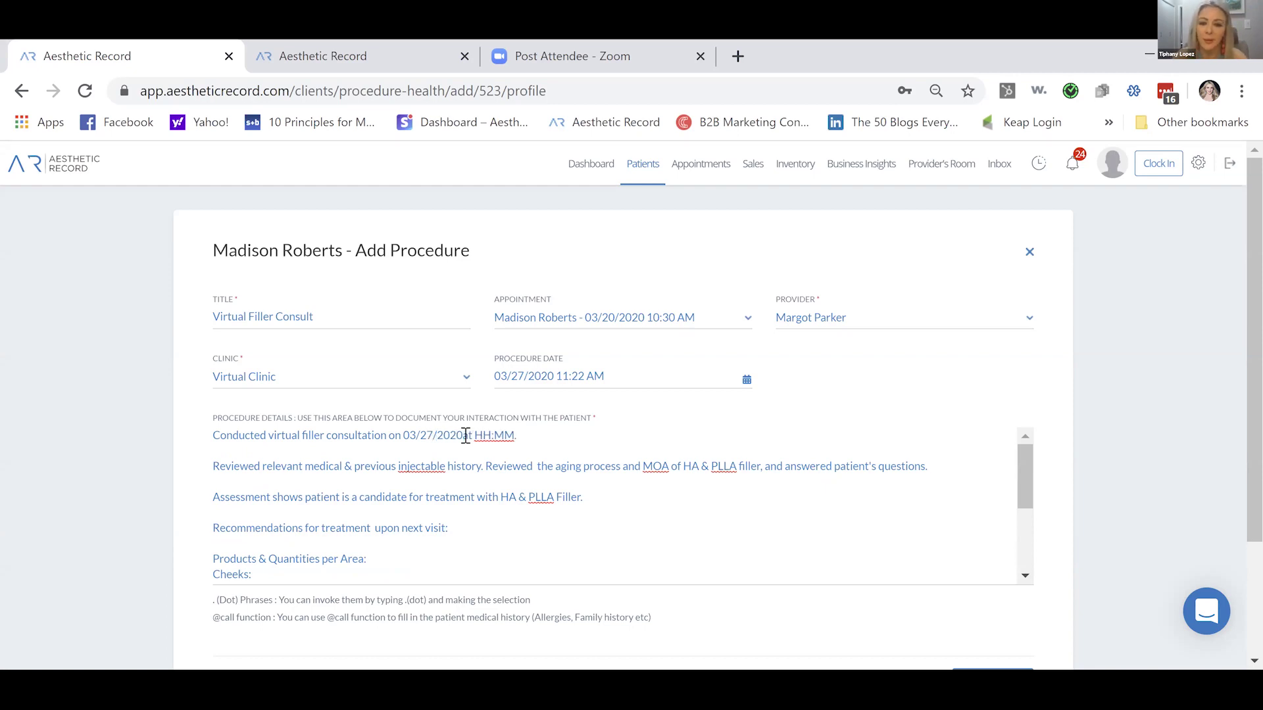
{"action": "left_click", "coordinate": [519, 437]}
{"action": "key", "text": "BackSpace"}
{"action": "key", "text": "BackSpace"}
{"action": "key", "text": "BackSpace"}
{"action": "key", "text": "BackSpace"}
{"action": "key", "text": "BackSpace"}
{"action": "key", "text": "BackSpace"}
{"action": "type", "text": "11"}
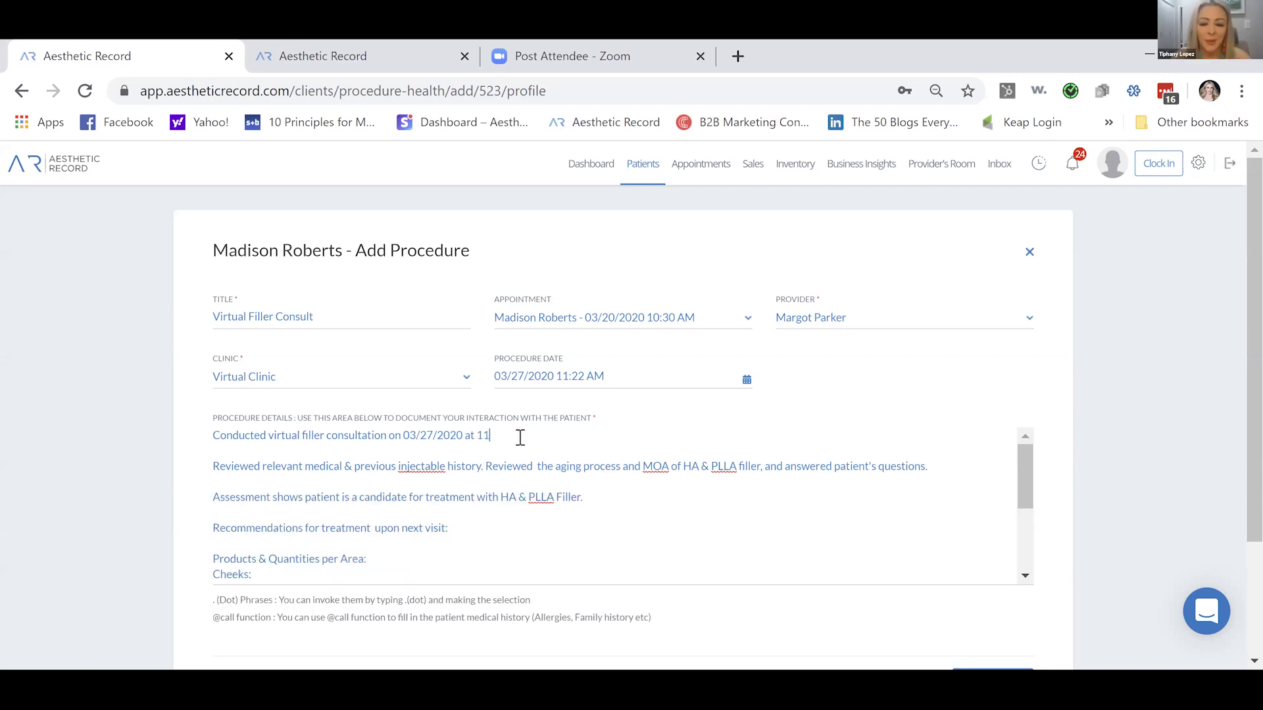
{"action": "type", "text": ":23"}
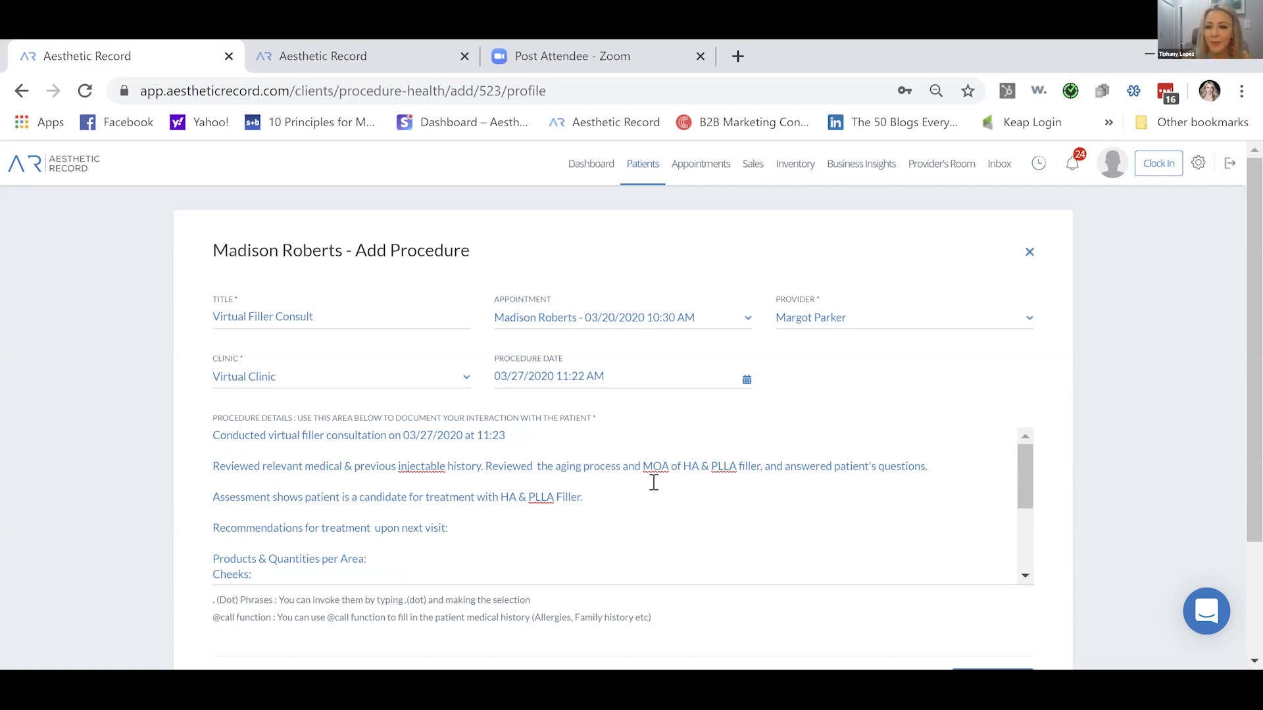
Step: Delete the Cheeks and Lips lines, add '2 CC of Resty Lyft', and remove the blank line
{"action": "scroll", "coordinate": [408, 507], "scroll_direction": "down", "scroll_amount": 3}
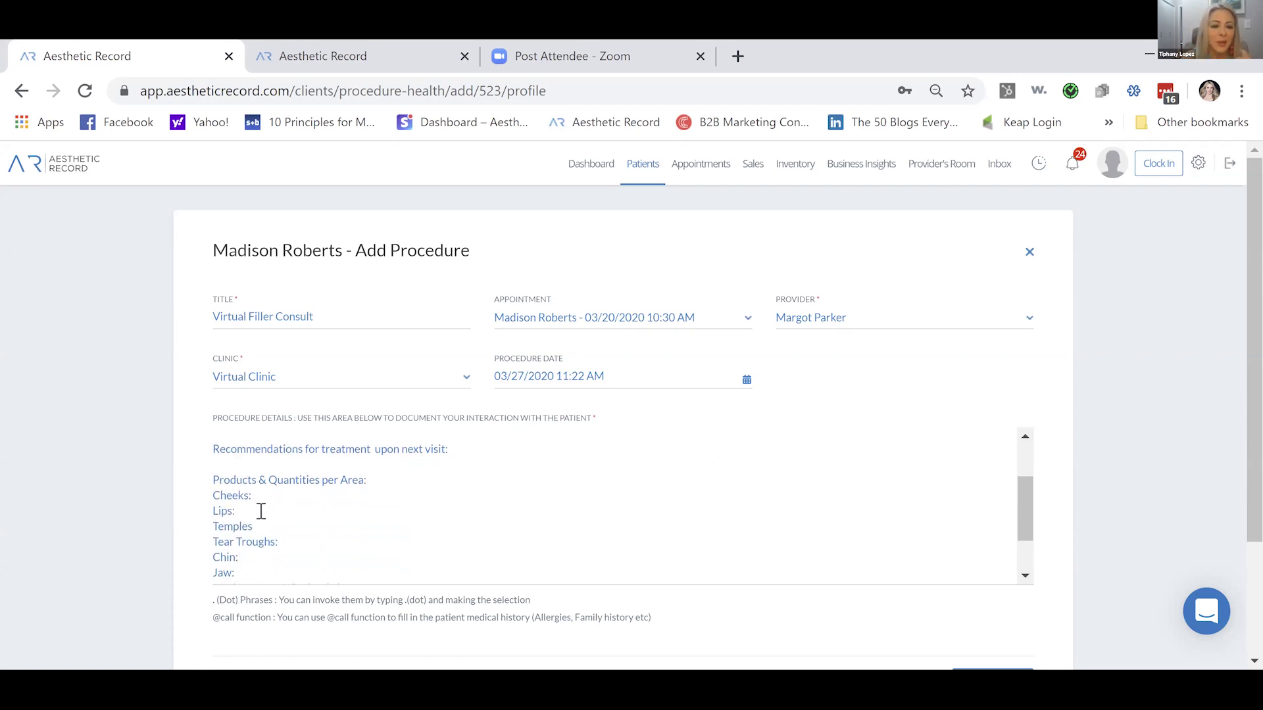
{"action": "left_click_drag", "start_coordinate": [254, 511], "coordinate": [212, 495]}
{"action": "key", "text": "BackSpace"}
{"action": "type", "text": "2 CC of Resty Lyft"}
{"action": "left_click", "coordinate": [215, 511]}
{"action": "key", "text": "BackSpace"}
Step: Remove the Tear Troughs, Chin, Jaw and NLFs lines, and add '1 cc of Resty Silk'
{"action": "left_click_drag", "start_coordinate": [266, 541], "coordinate": [212, 505]}
{"action": "key", "text": "BackSpace"}
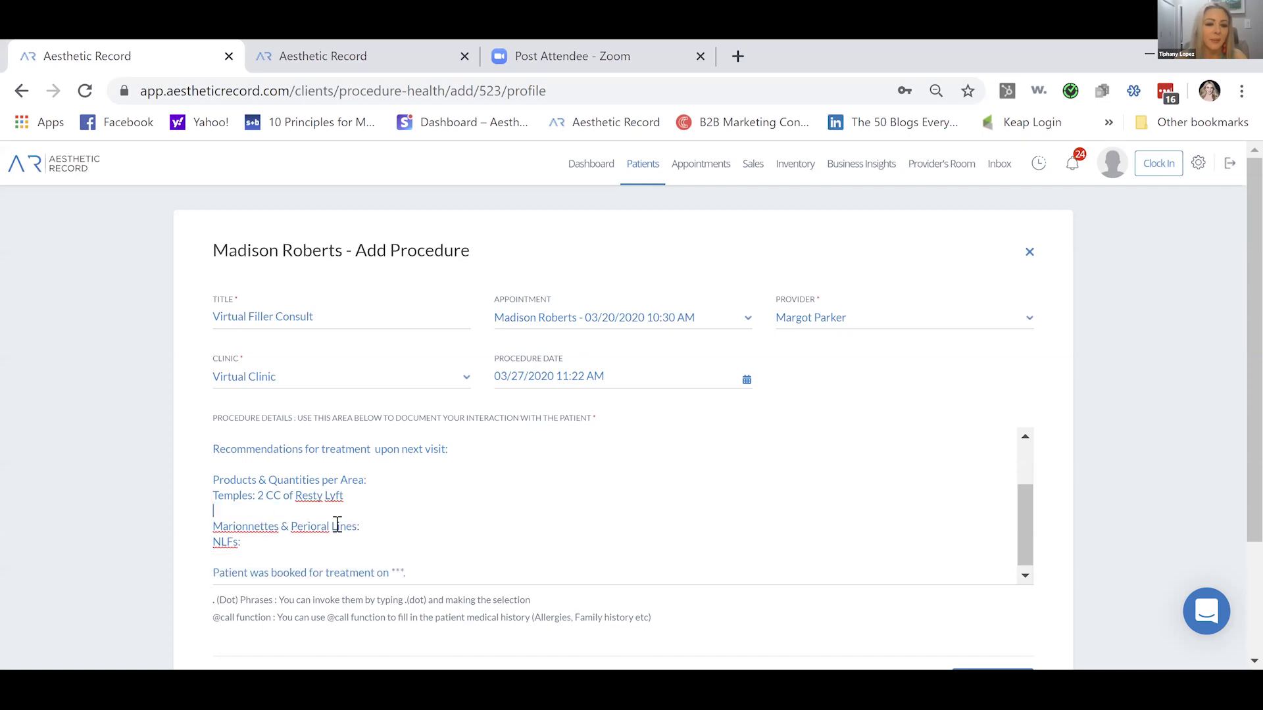
{"action": "key", "text": "Down"}
{"action": "key", "text": "BackSpace"}
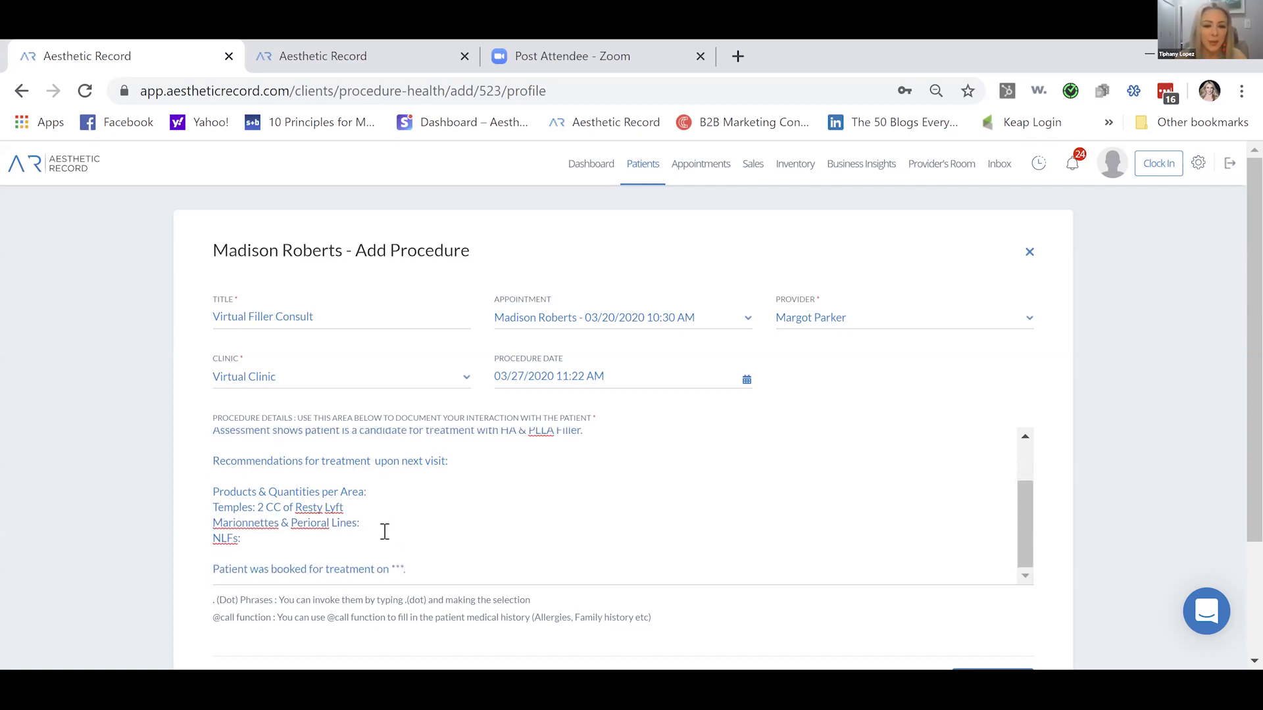
{"action": "type", "text": "1"}
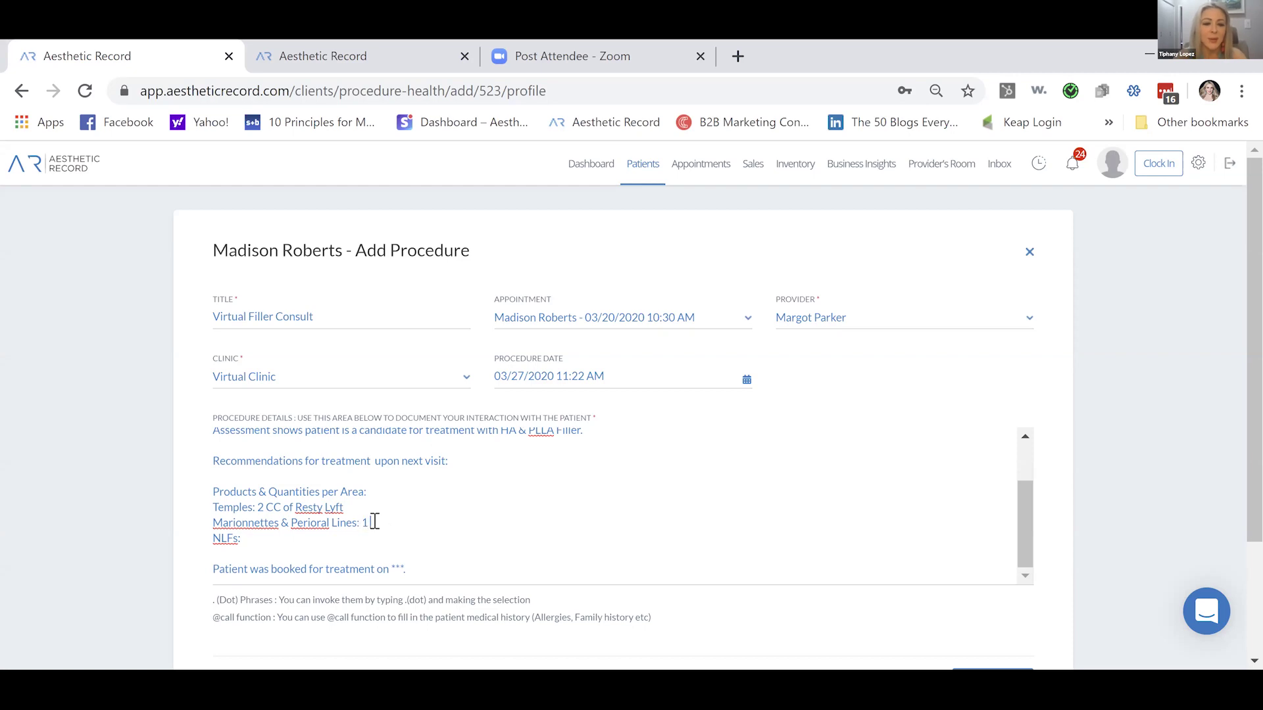
{"action": "type", "text": " cc of Resty Silk"}
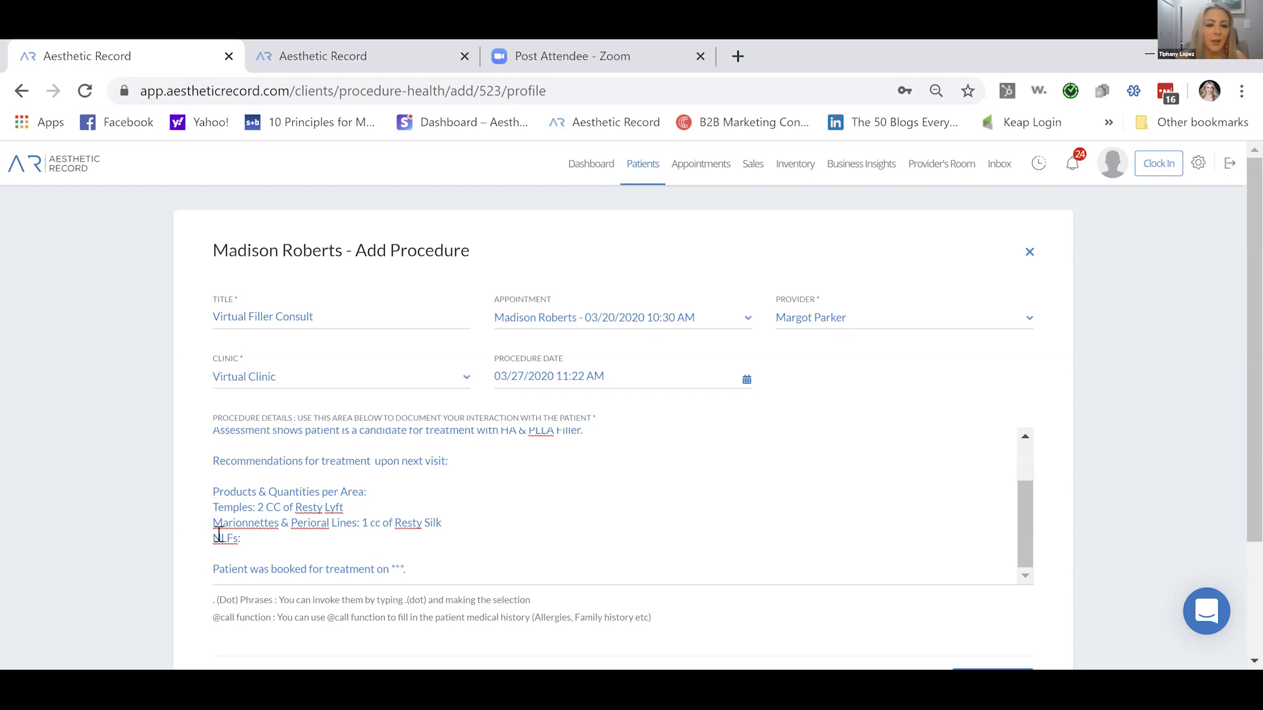
{"action": "left_click", "coordinate": [204, 552]}
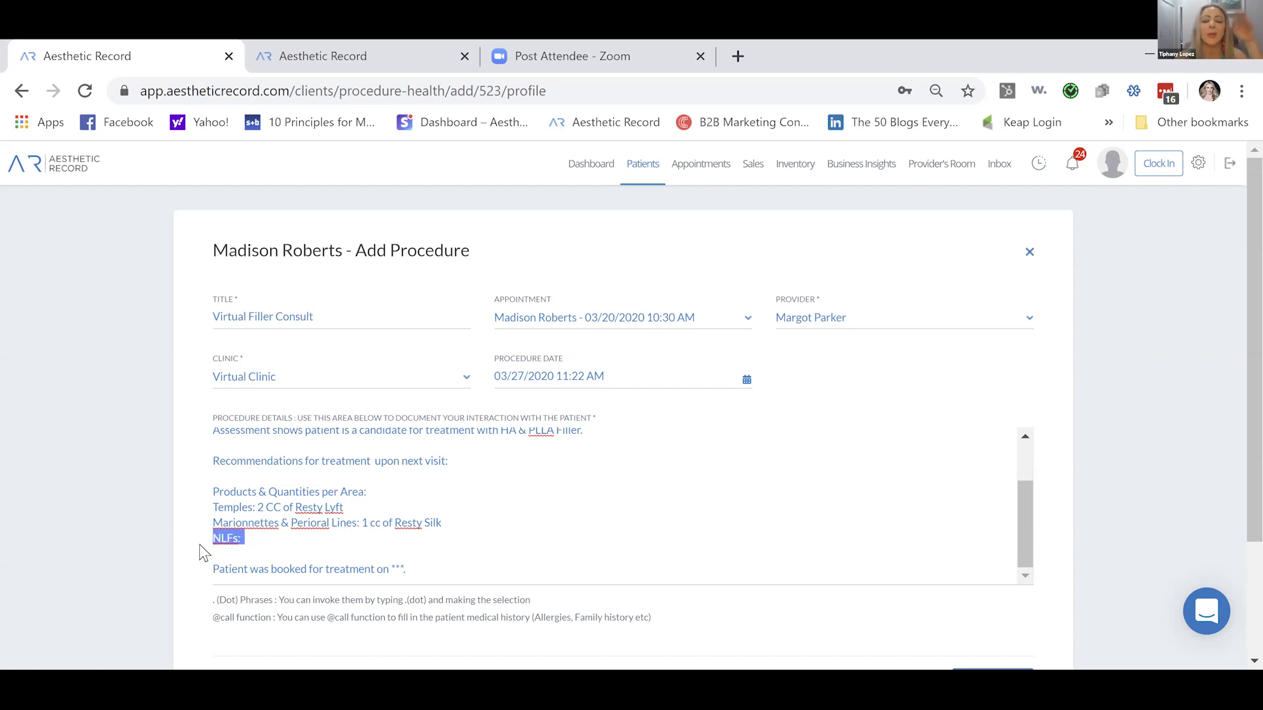
{"action": "key", "text": "BackSpace"}
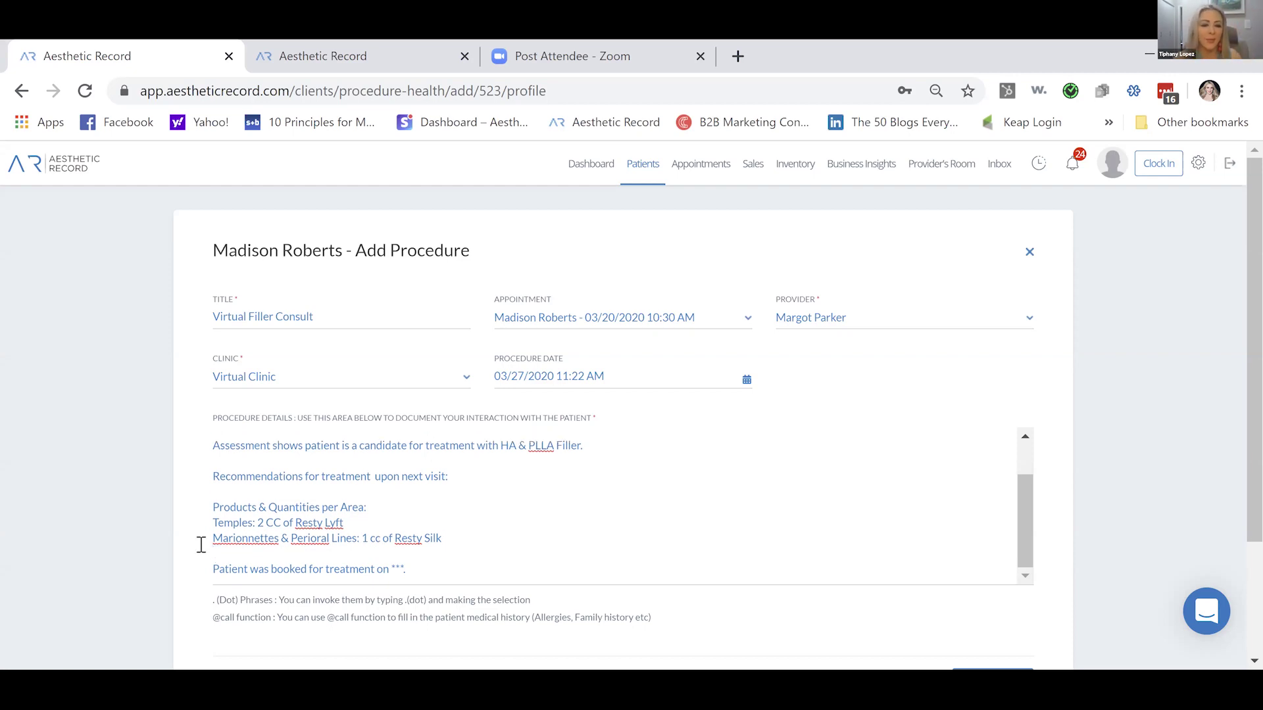
Step: Replace the booking sentence's placeholder with 'next available upon reopening'
{"action": "left_click", "coordinate": [419, 569]}
{"action": "key", "text": "BackSpace"}
{"action": "key", "text": "BackSpace"}
{"action": "type", "text": "n"}
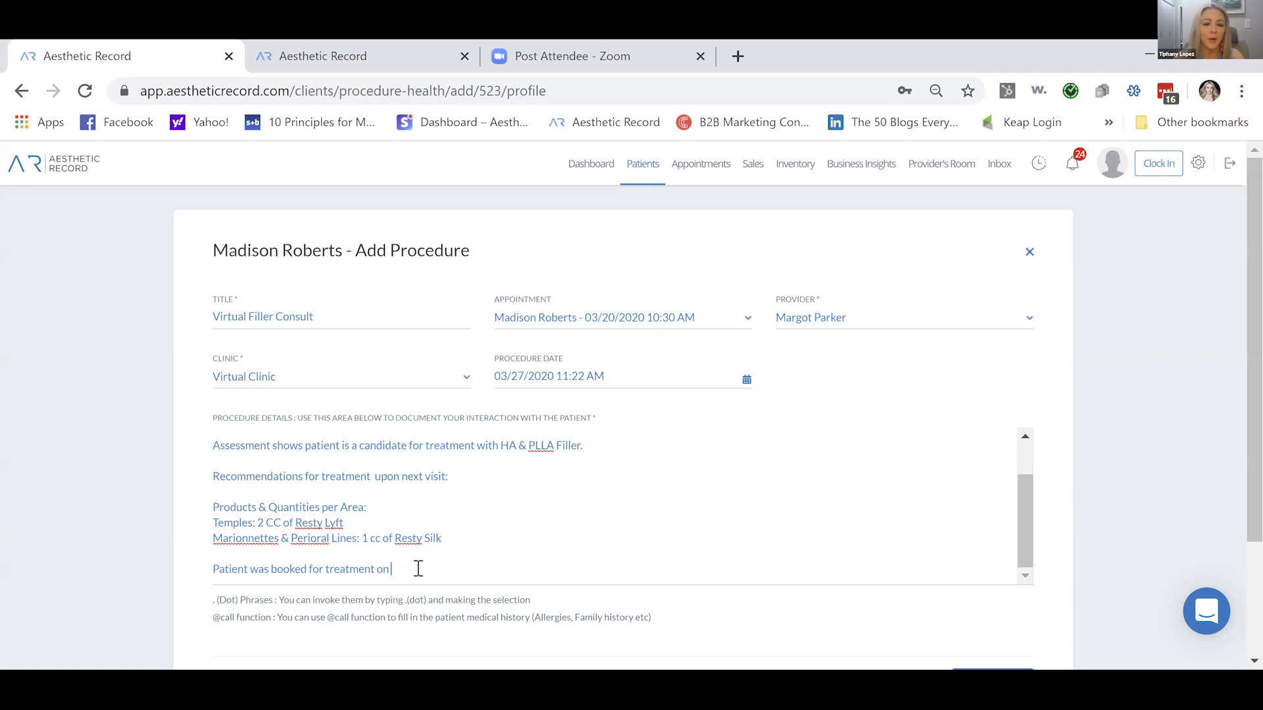
{"action": "type", "text": " next available"}
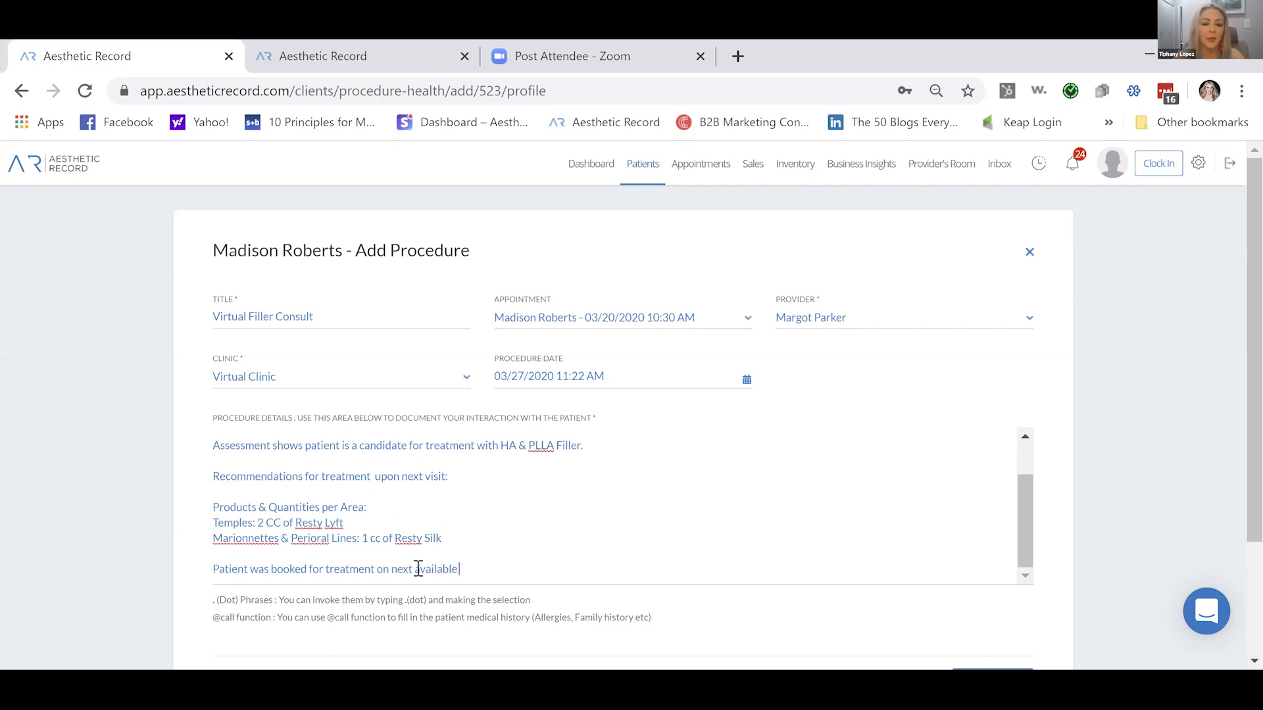
{"action": "type", "text": " upon reopening."}
{"action": "scroll", "coordinate": [498, 487], "scroll_direction": "up", "scroll_amount": 1}
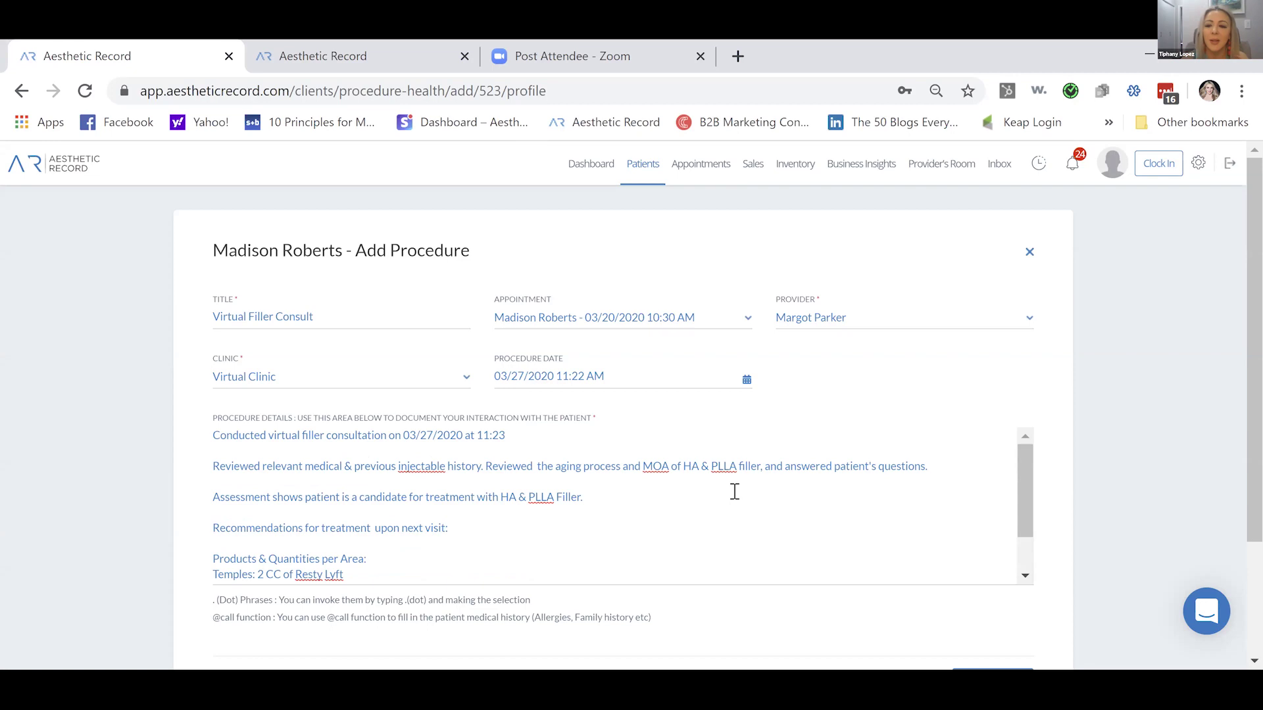
{"action": "scroll", "coordinate": [654, 536], "scroll_direction": "down", "scroll_amount": 2}
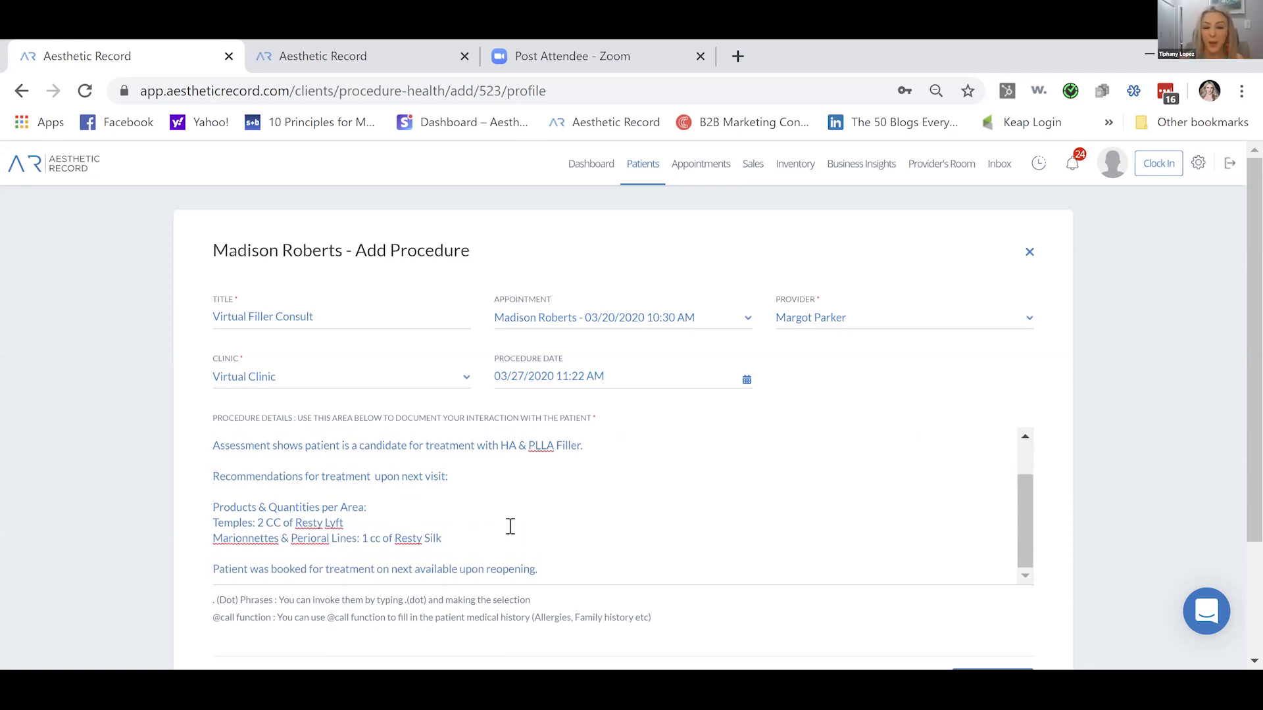
{"action": "scroll", "coordinate": [510, 527], "scroll_direction": "up", "scroll_amount": 2}
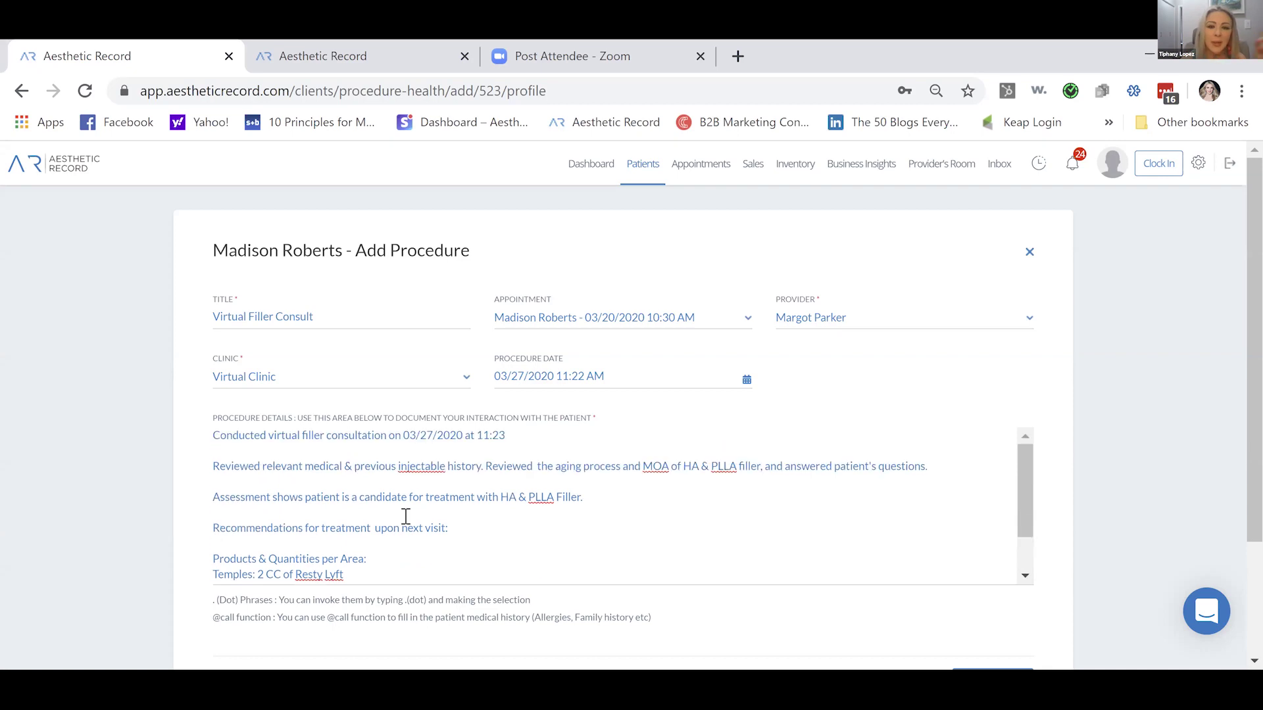
{"action": "left_click", "coordinate": [214, 435]}
{"action": "key", "text": "Return"}
{"action": "key", "text": "Return"}
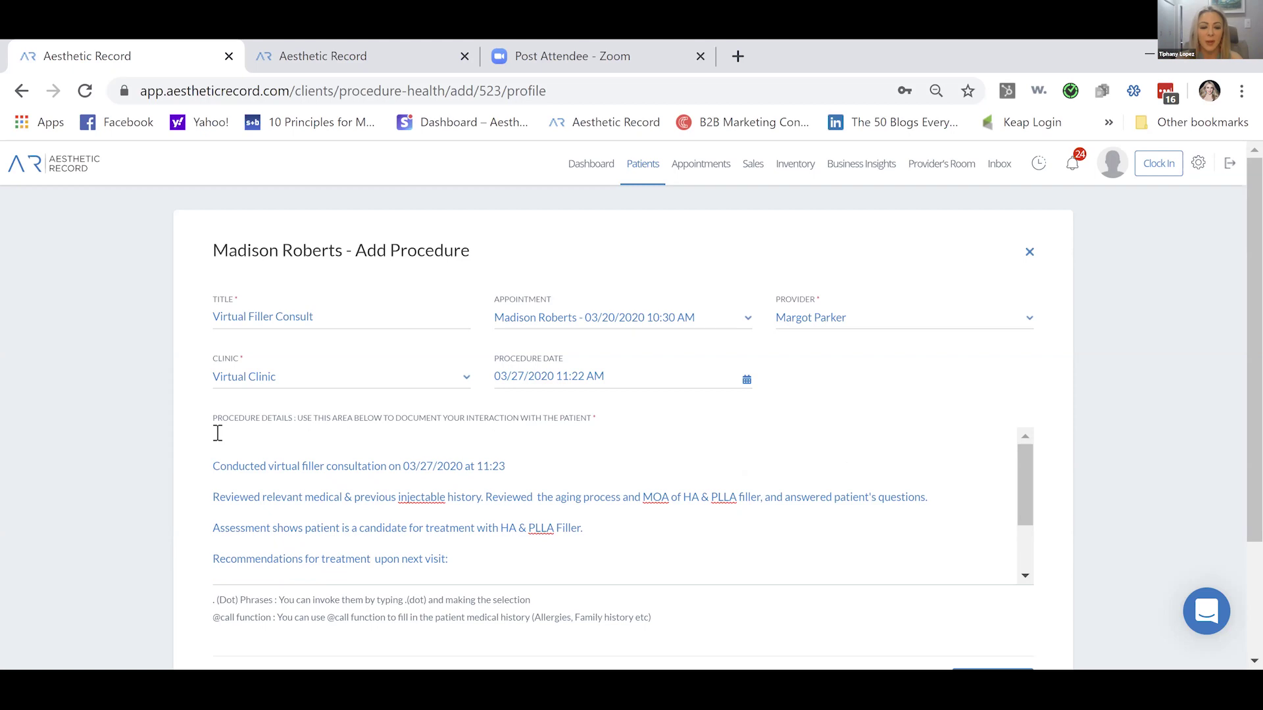
{"action": "type", "text": "@call"}
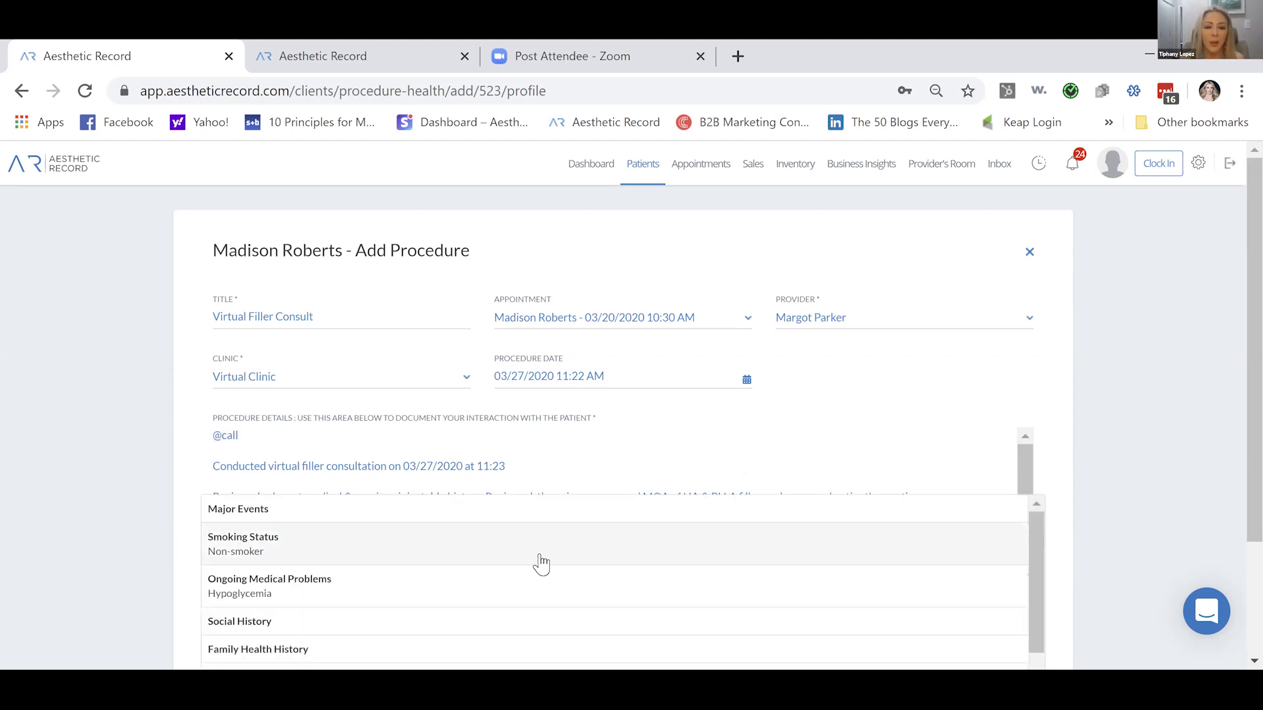
{"action": "scroll", "coordinate": [540, 564], "scroll_direction": "down", "scroll_amount": 4}
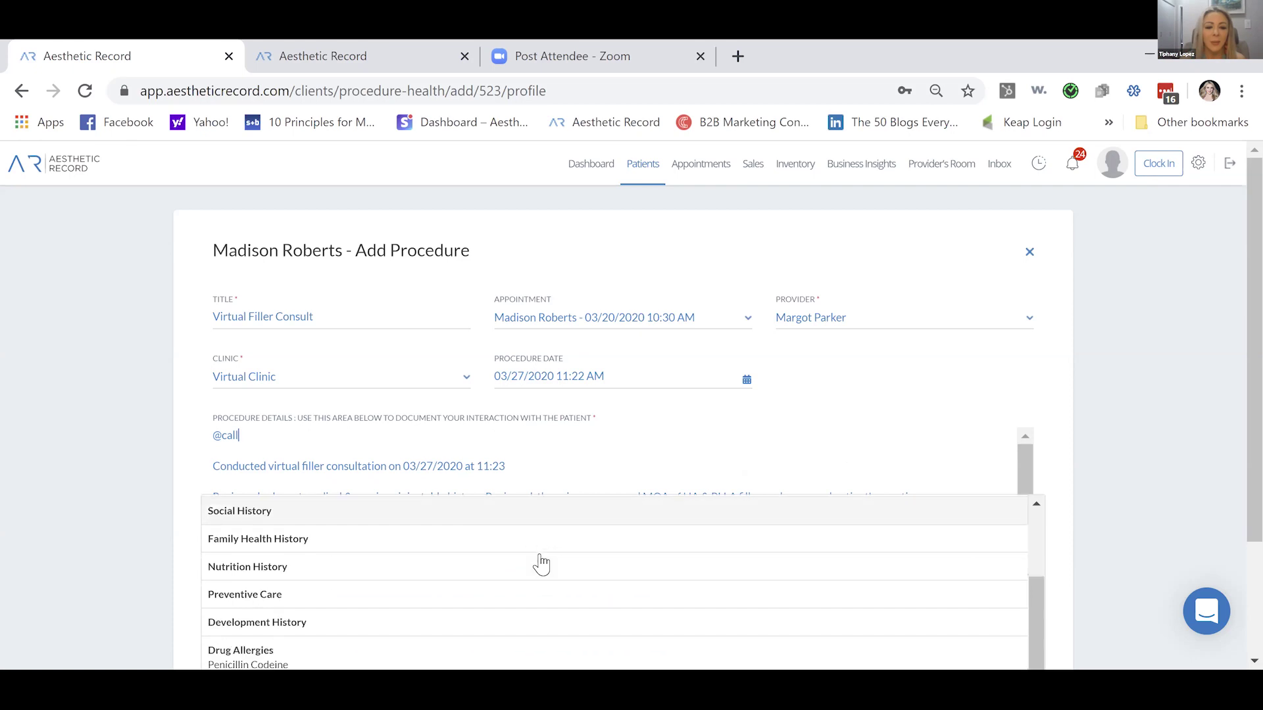
{"action": "scroll", "coordinate": [541, 564], "scroll_direction": "up", "scroll_amount": 4}
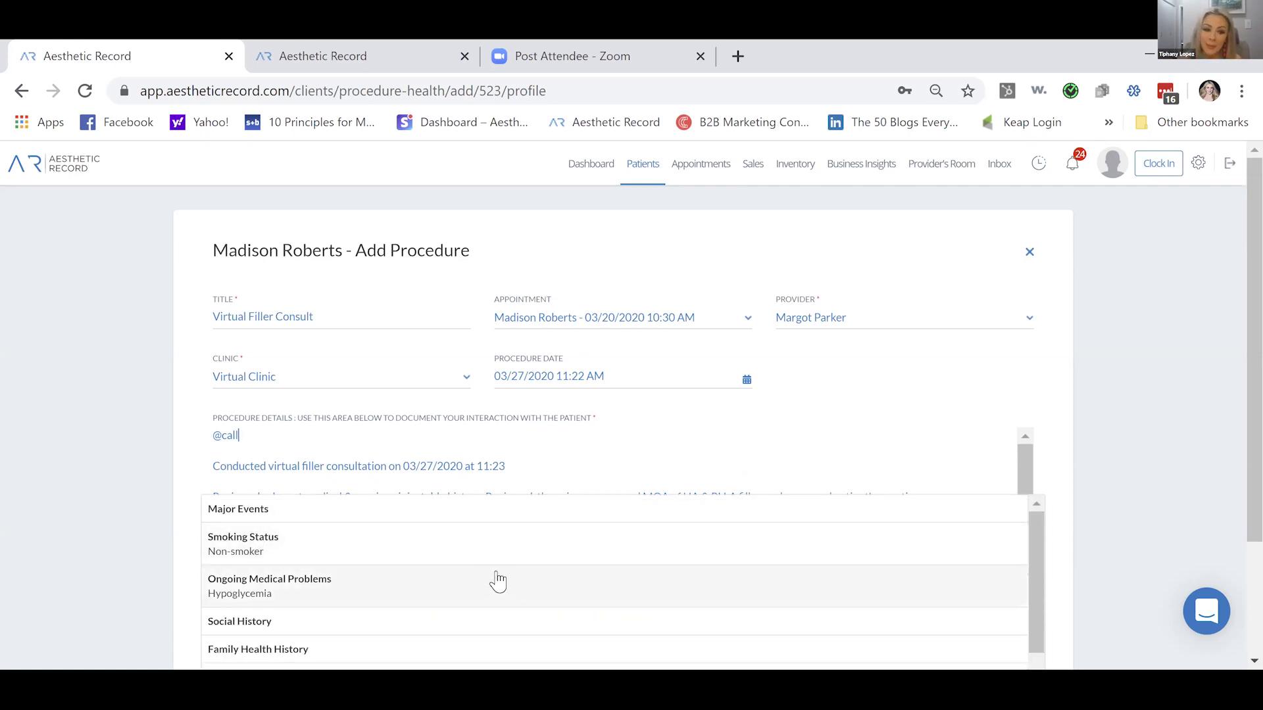
{"action": "scroll", "coordinate": [513, 574], "scroll_direction": "down", "scroll_amount": 3}
{"action": "scroll", "coordinate": [515, 564], "scroll_direction": "down", "scroll_amount": 1}
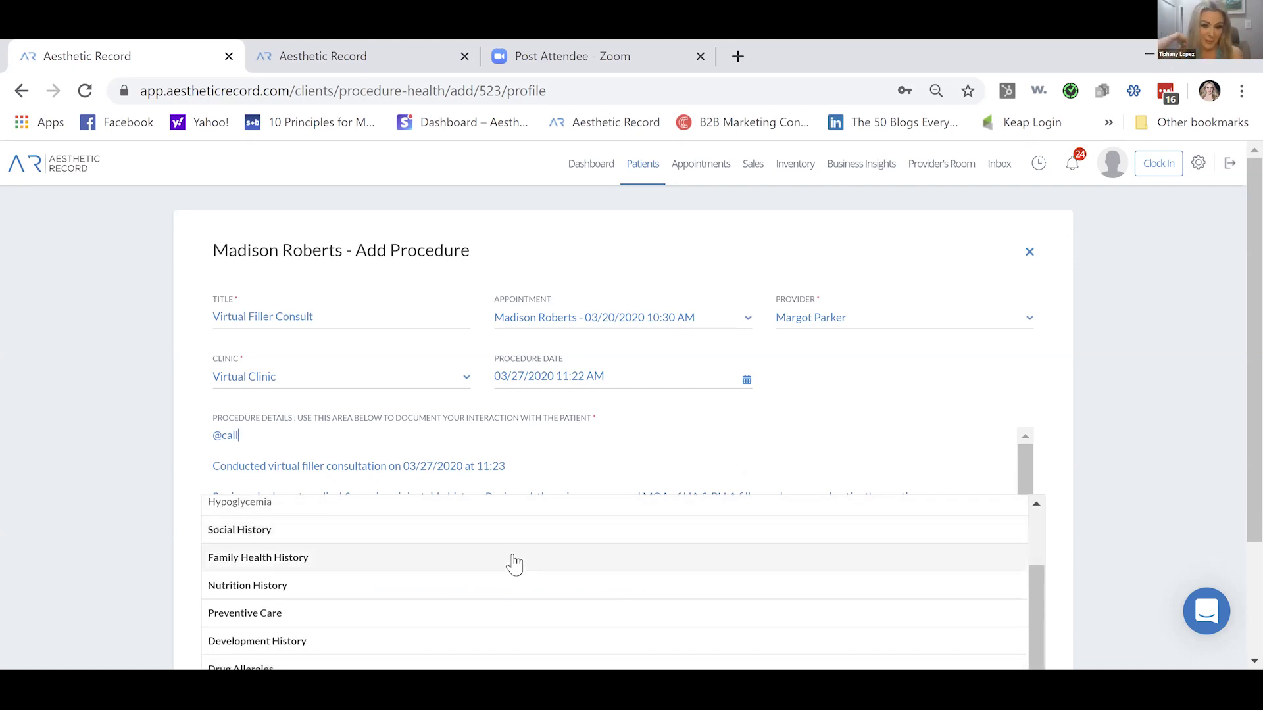
{"action": "scroll", "coordinate": [514, 564], "scroll_direction": "down", "scroll_amount": 1}
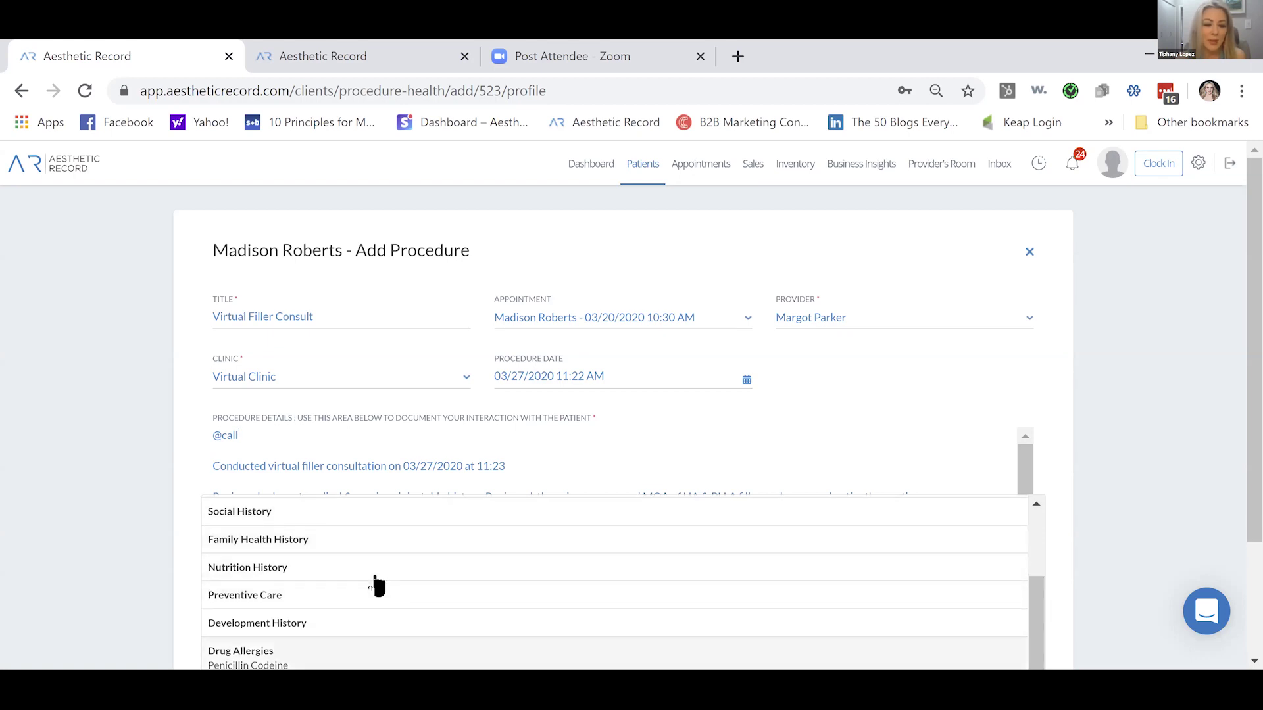
{"action": "key", "text": "Return"}
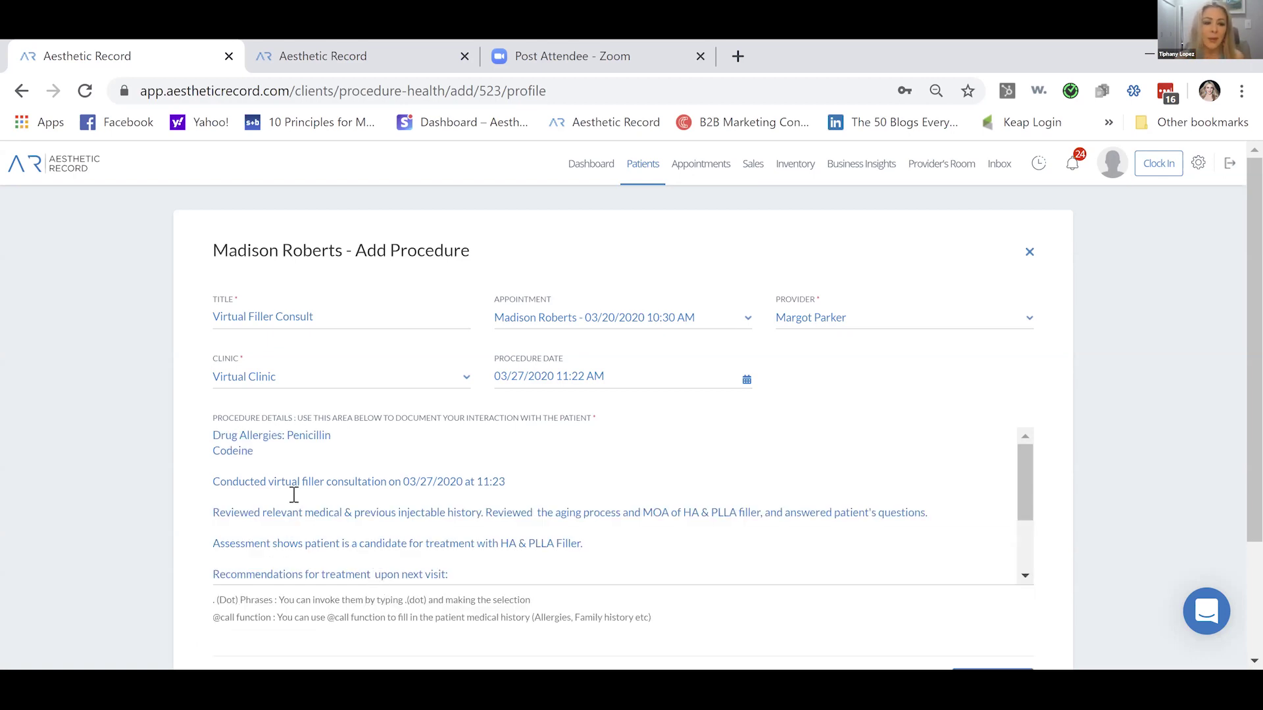
{"action": "key", "text": "Return"}
{"action": "type", "text": "@call"}
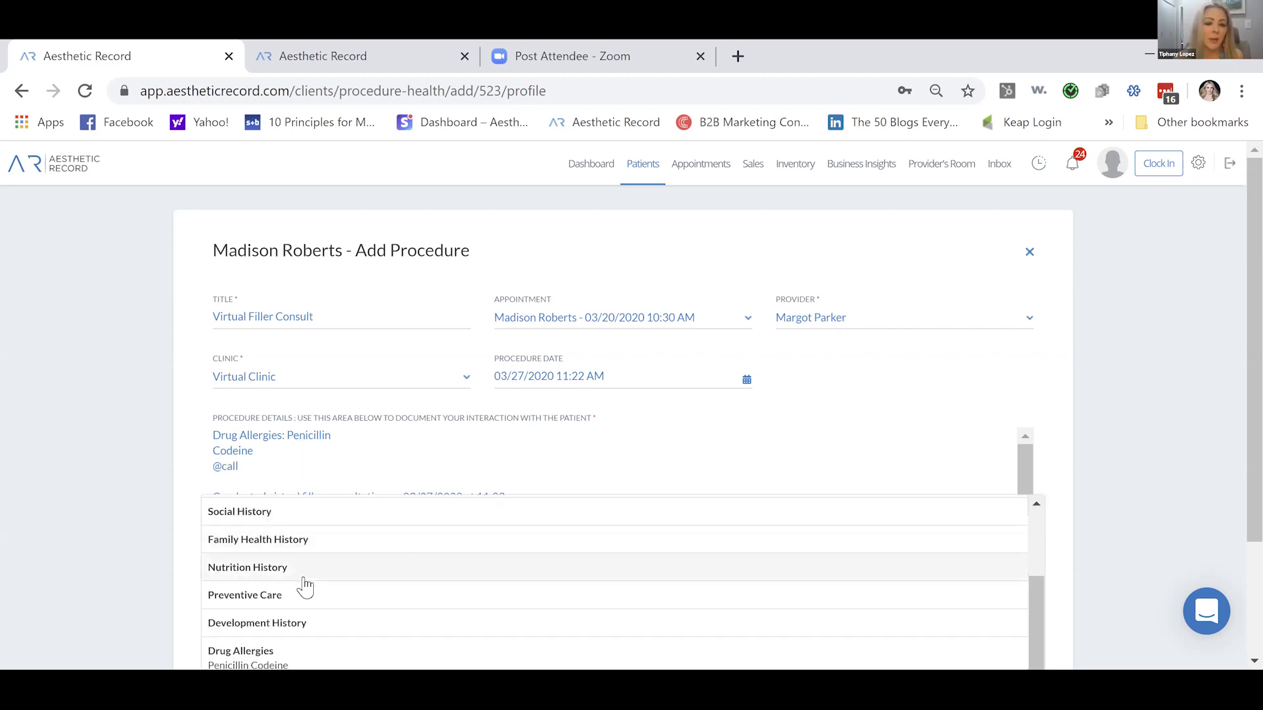
{"action": "scroll", "coordinate": [303, 584], "scroll_direction": "up", "scroll_amount": 3}
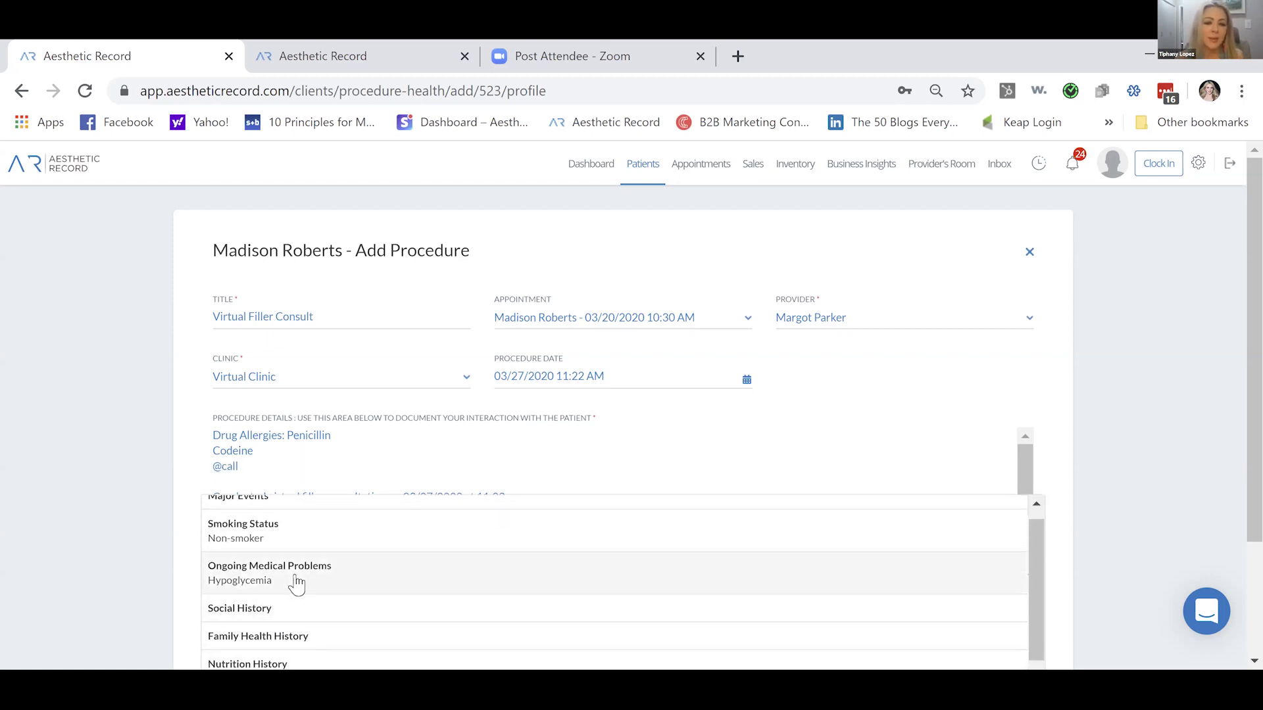
{"action": "left_click", "coordinate": [297, 579]}
{"action": "scroll", "coordinate": [296, 578], "scroll_direction": "down", "scroll_amount": 5}
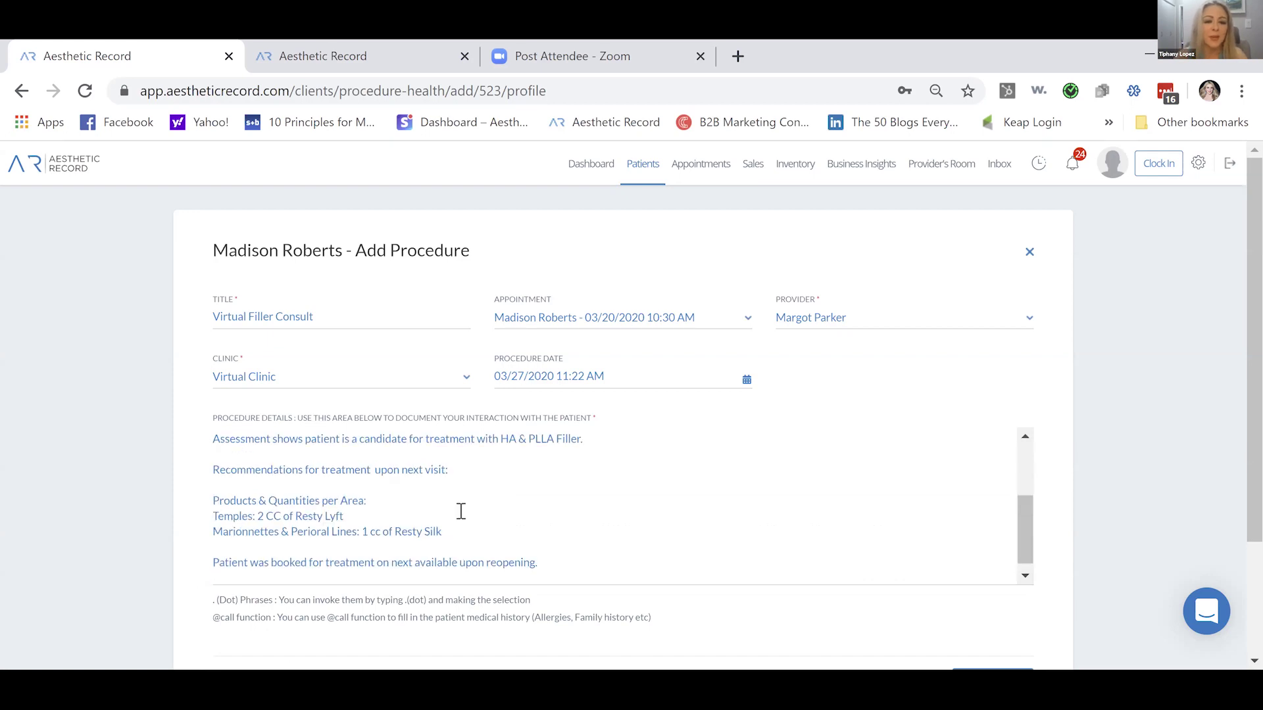
{"action": "scroll", "coordinate": [485, 525], "scroll_direction": "up", "scroll_amount": 3}
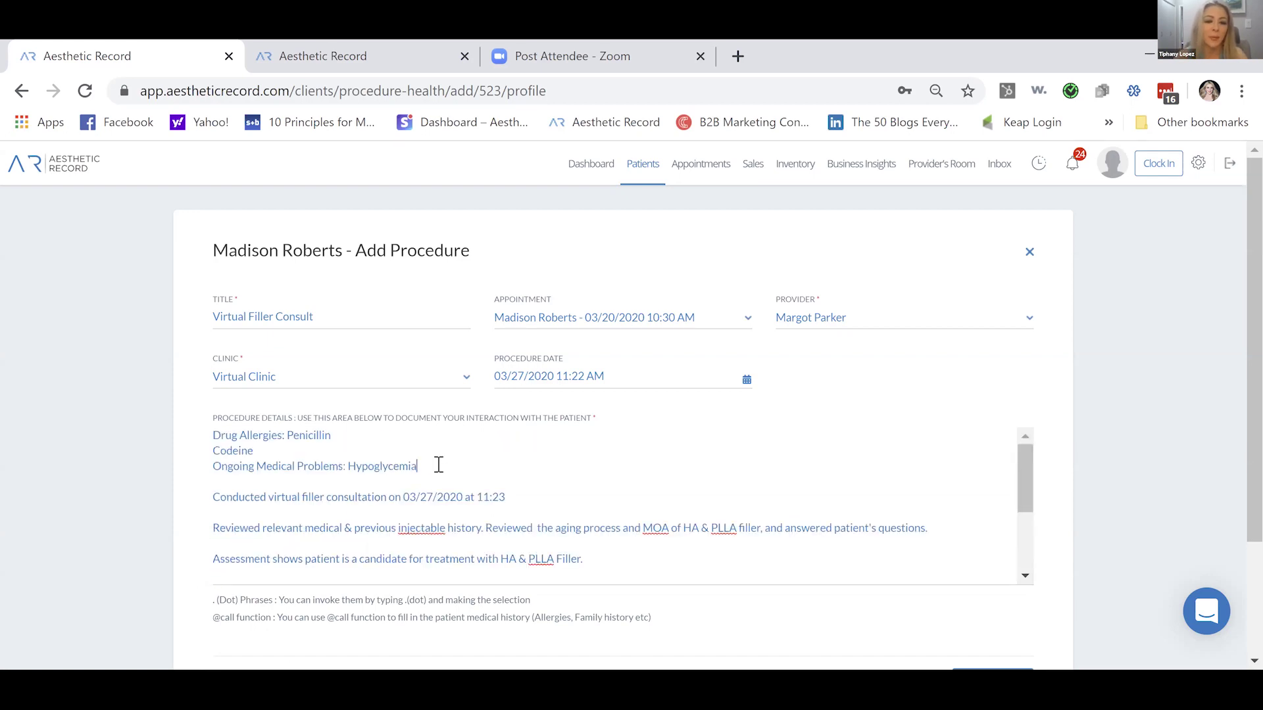
Step: Insert the patient's smoking status, Non-smoker, on a new line after Hypoglycemia
{"action": "key", "text": "Return"}
{"action": "type", "text": "@"}
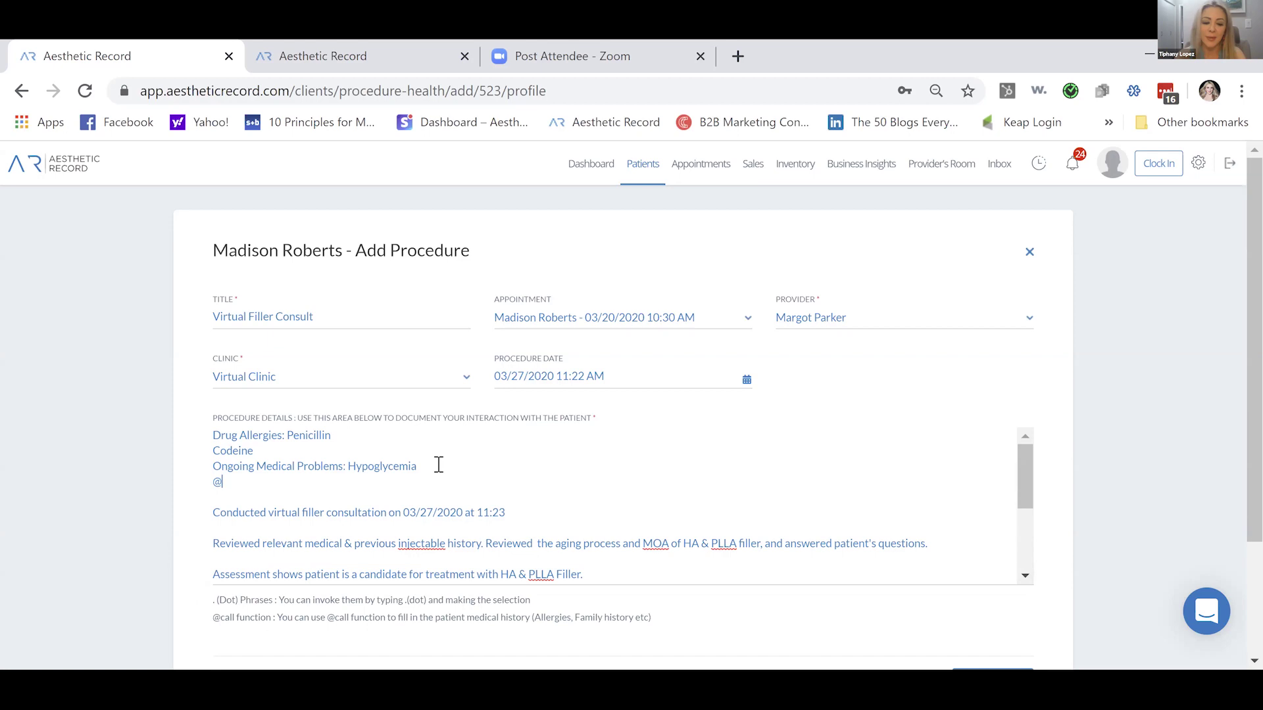
{"action": "type", "text": "call"}
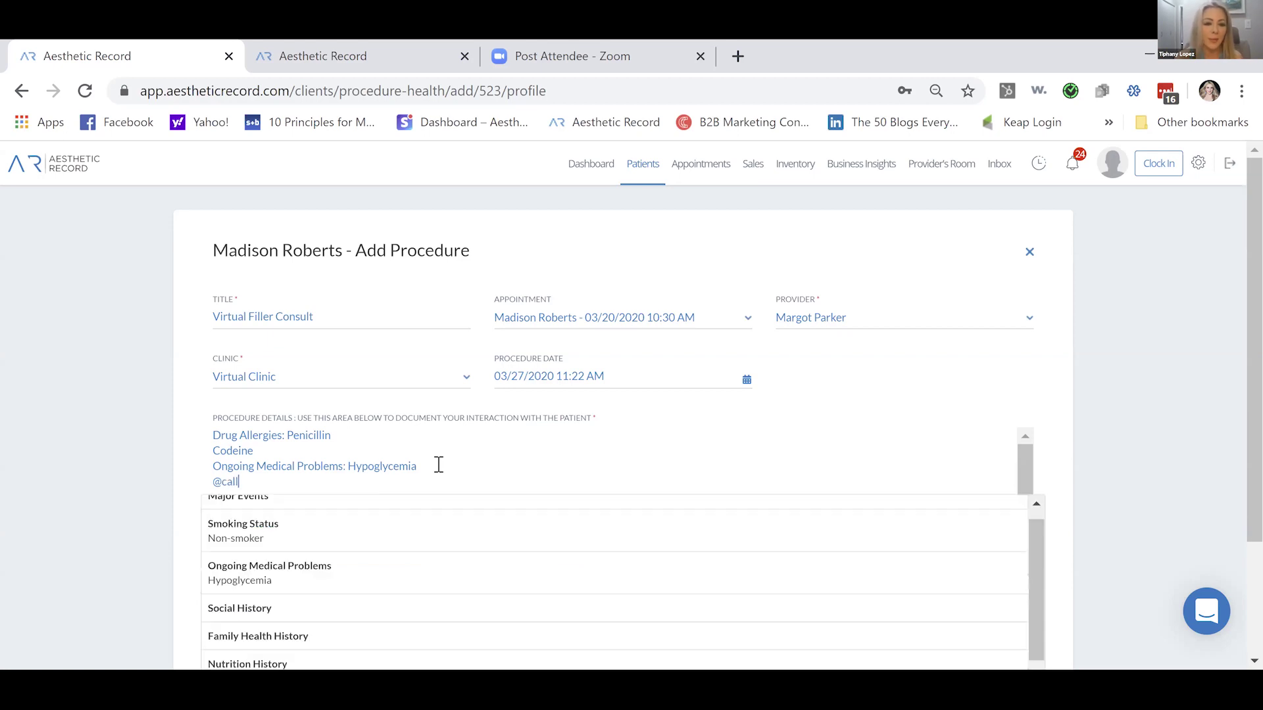
{"action": "left_click", "coordinate": [303, 536]}
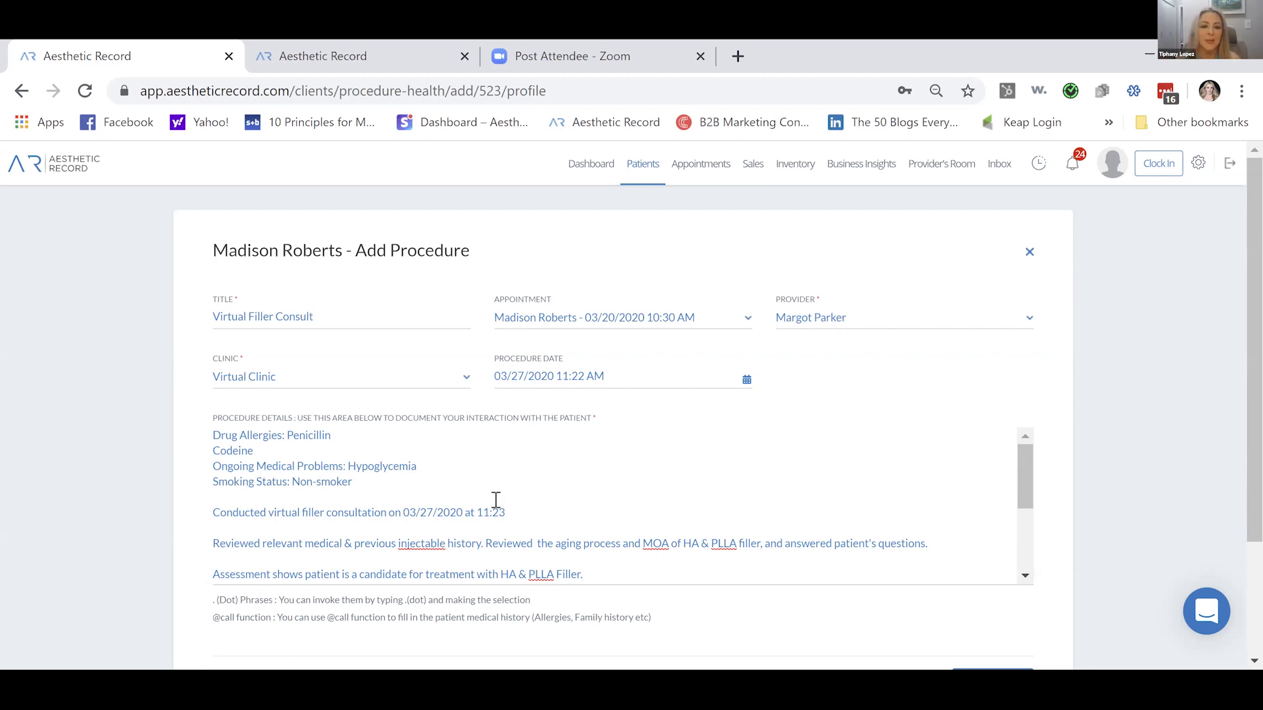
{"action": "left_click", "coordinate": [407, 483]}
{"action": "key", "text": "Return"}
{"action": "type", "text": "@call"}
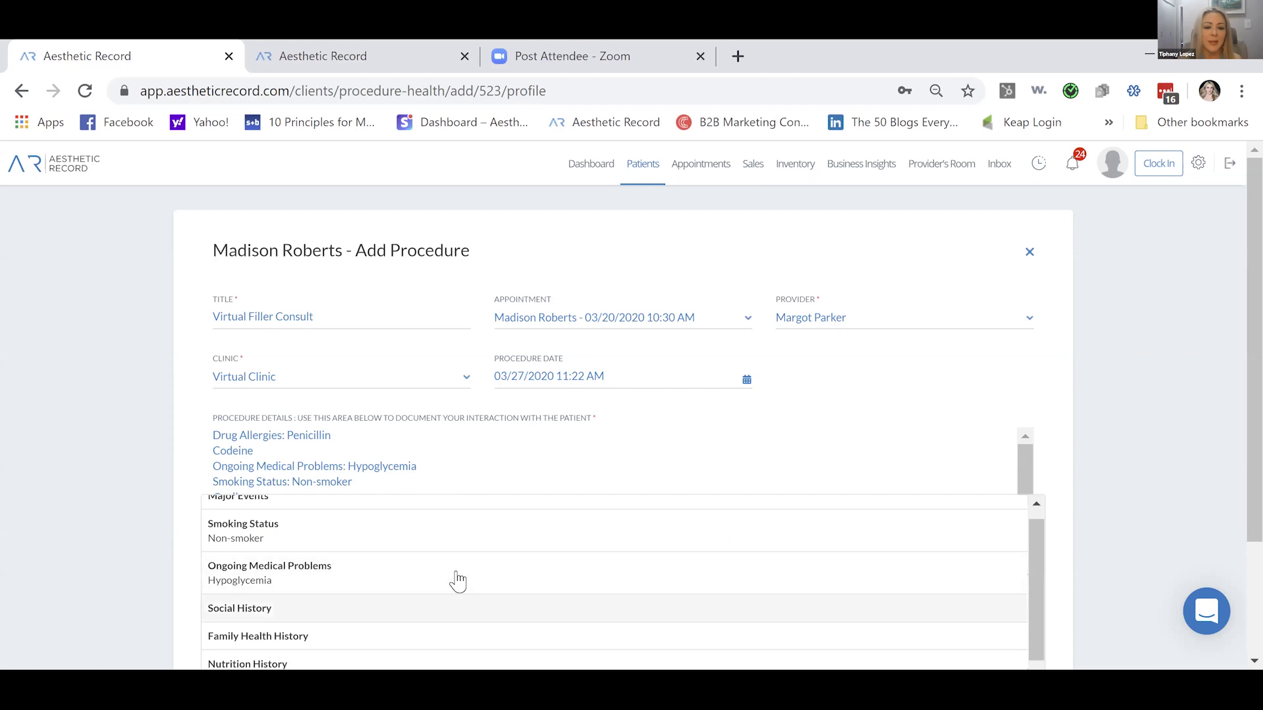
{"action": "scroll", "coordinate": [473, 583], "scroll_direction": "down", "scroll_amount": 2}
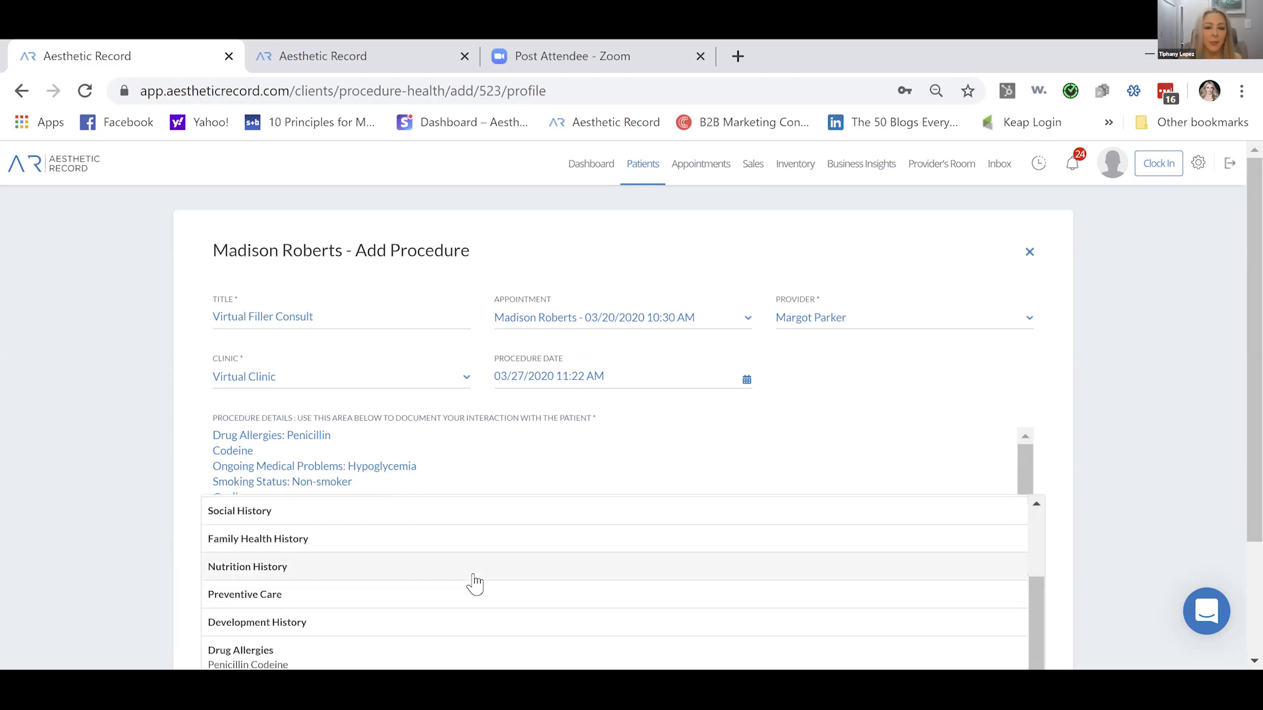
{"action": "scroll", "coordinate": [474, 583], "scroll_direction": "down", "scroll_amount": 3}
{"action": "scroll", "coordinate": [473, 583], "scroll_direction": "up", "scroll_amount": 2}
{"action": "scroll", "coordinate": [475, 583], "scroll_direction": "up", "scroll_amount": 1}
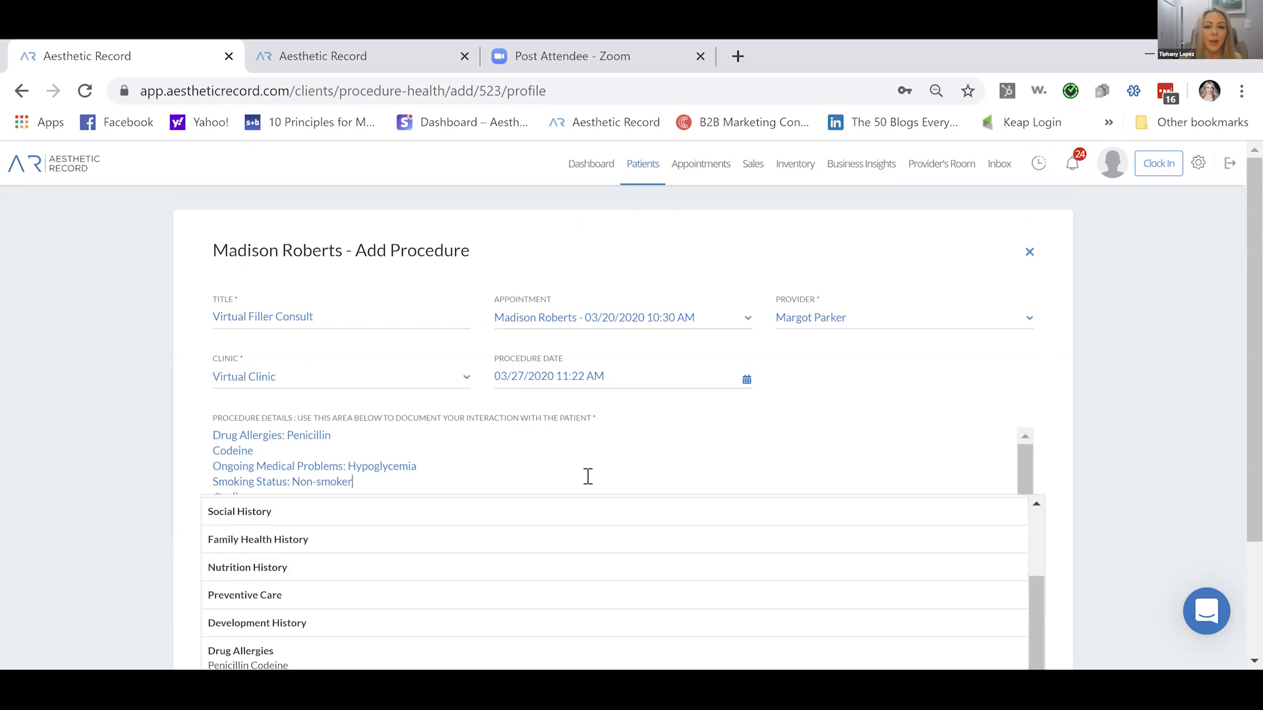
{"action": "left_click", "coordinate": [441, 514]}
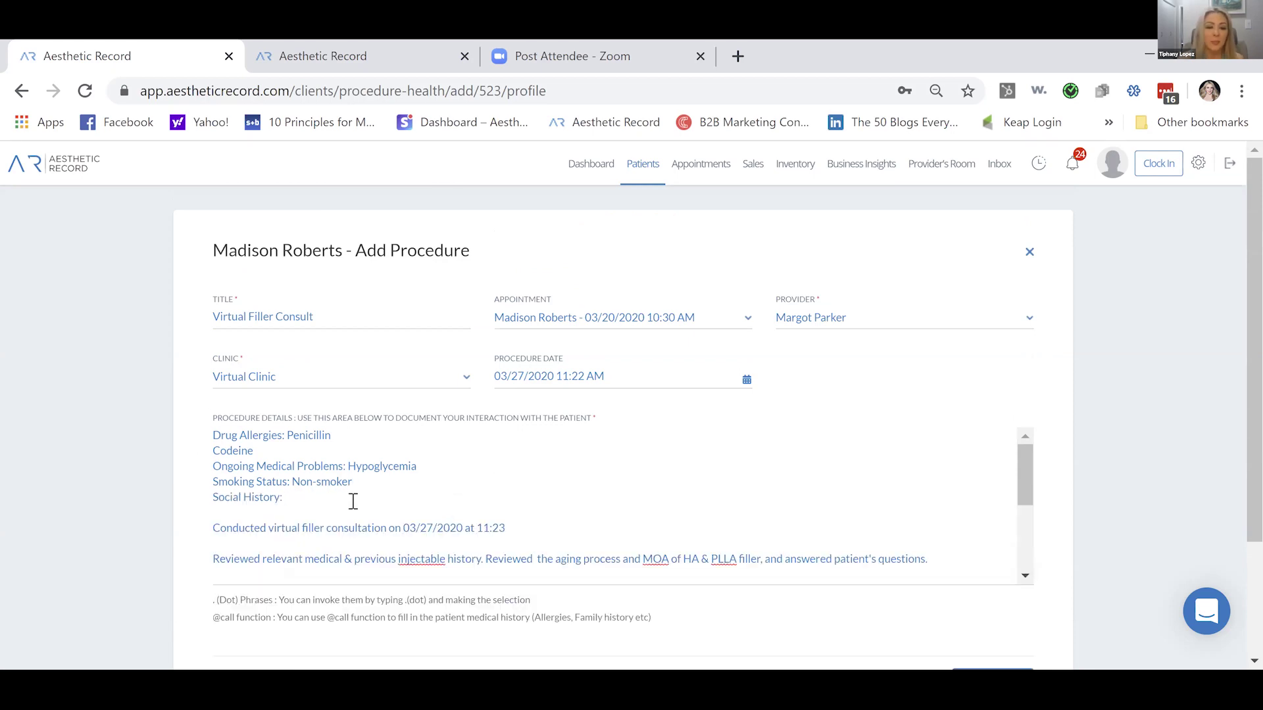
Step: Insert the .med dot phrase 'Reviewed medical history with patient.' as the notes' first line
{"action": "left_click", "coordinate": [219, 435]}
{"action": "key", "text": "Return"}
{"action": "key", "text": "Up"}
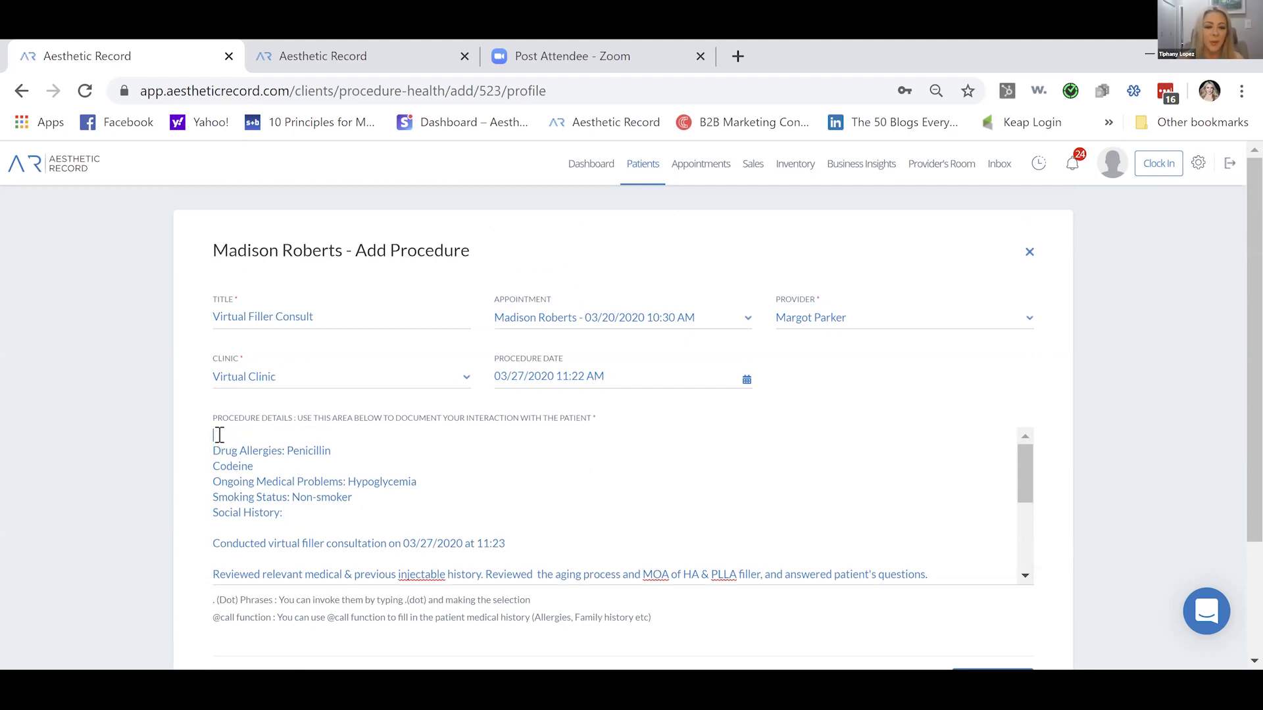
{"action": "type", "text": ".med"}
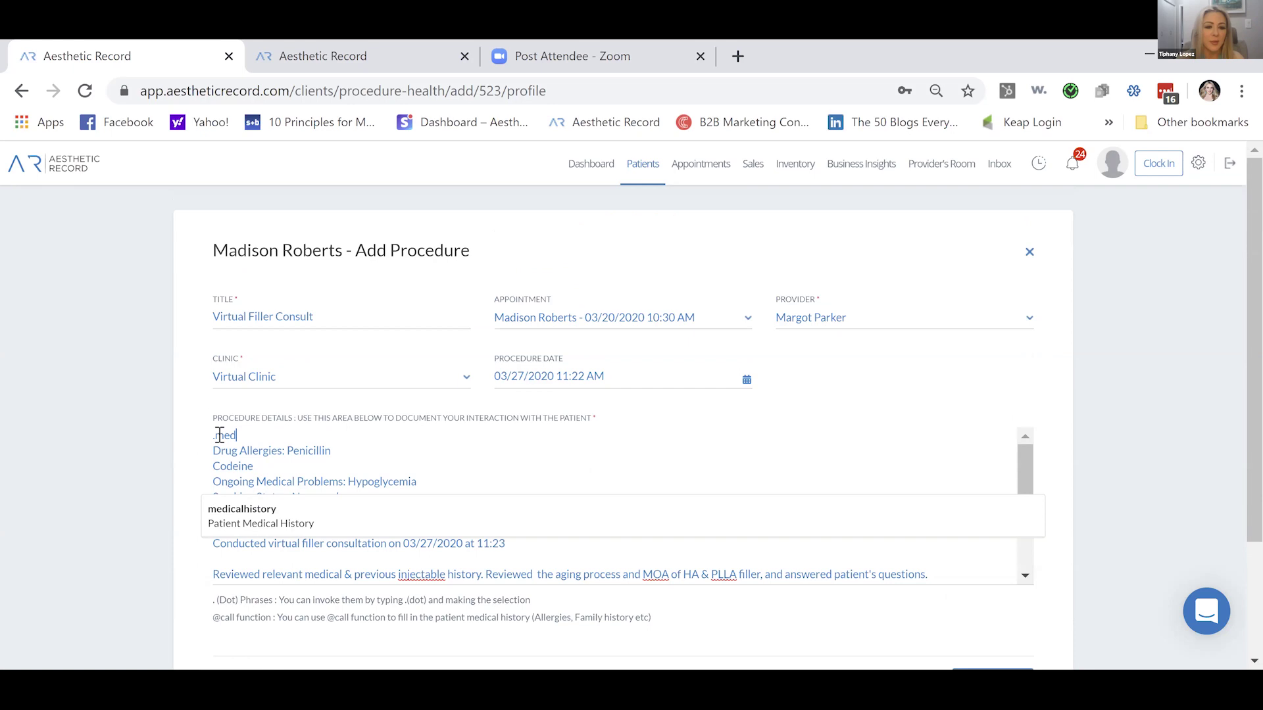
{"action": "left_click", "coordinate": [237, 525]}
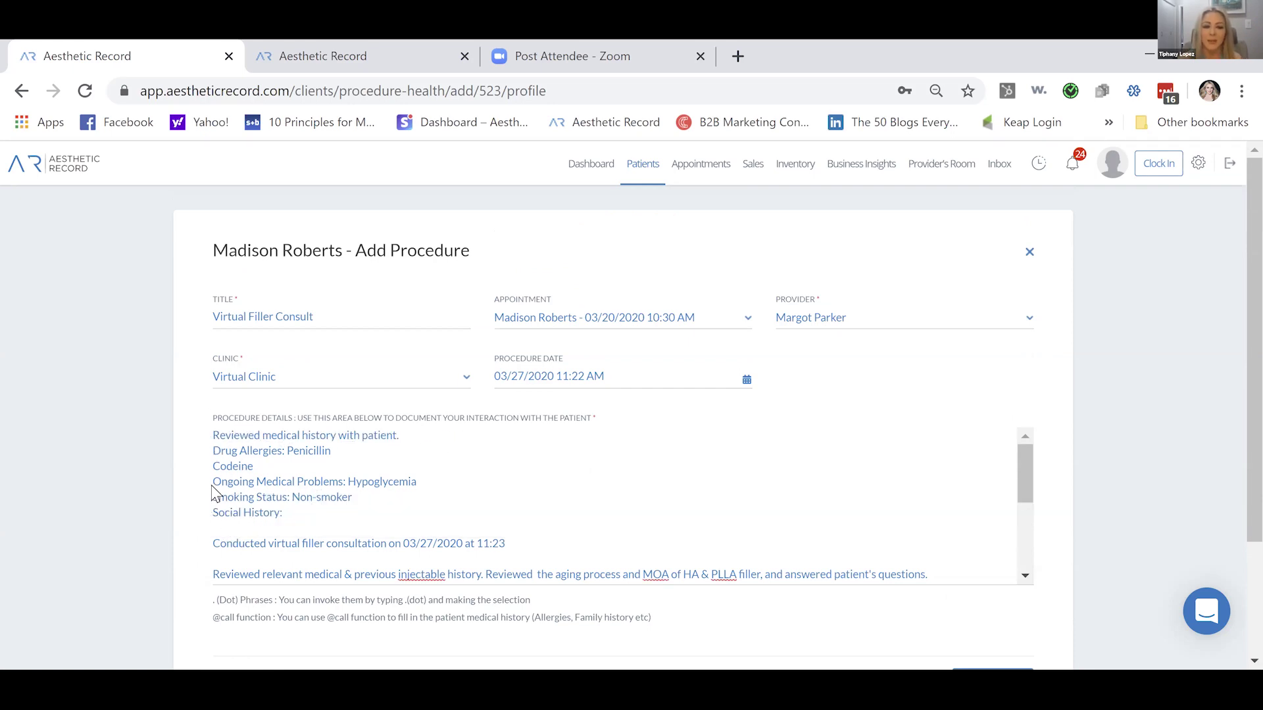
{"action": "scroll", "coordinate": [479, 477], "scroll_direction": "down", "scroll_amount": 3}
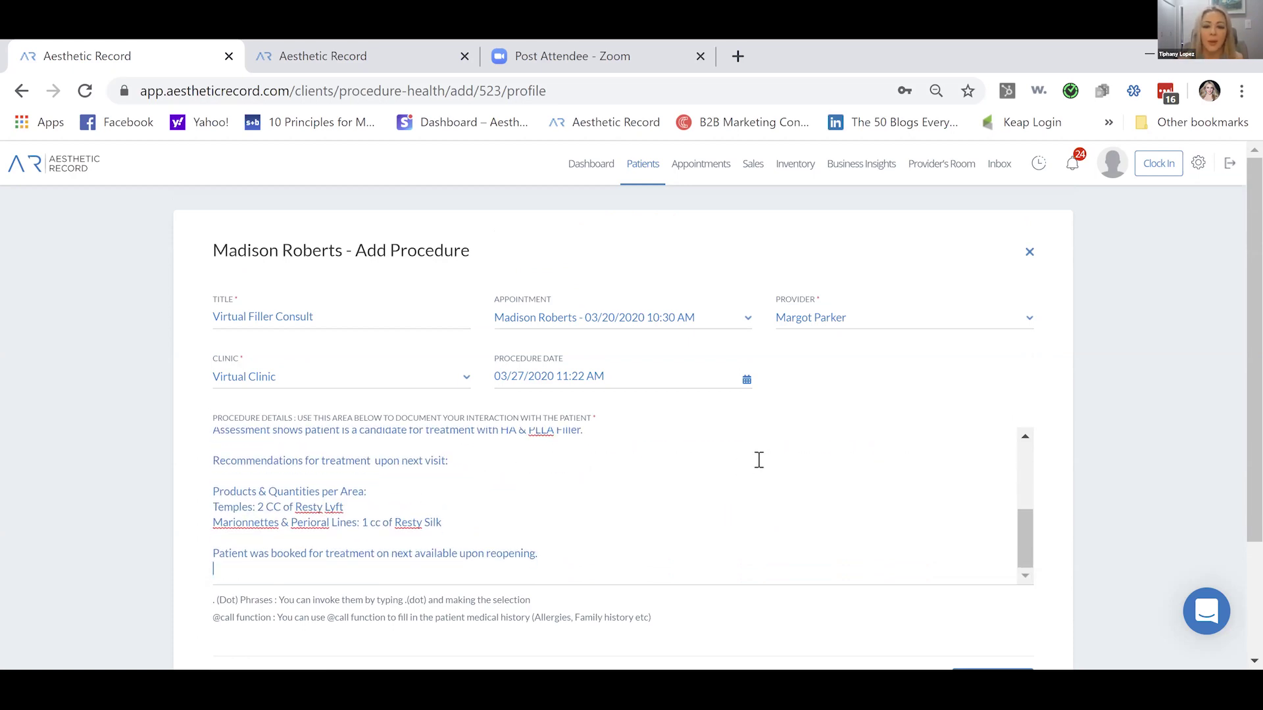
{"action": "scroll", "coordinate": [1038, 626], "scroll_direction": "down", "scroll_amount": 1}
{"action": "scroll", "coordinate": [1038, 626], "scroll_direction": "down", "scroll_amount": 2}
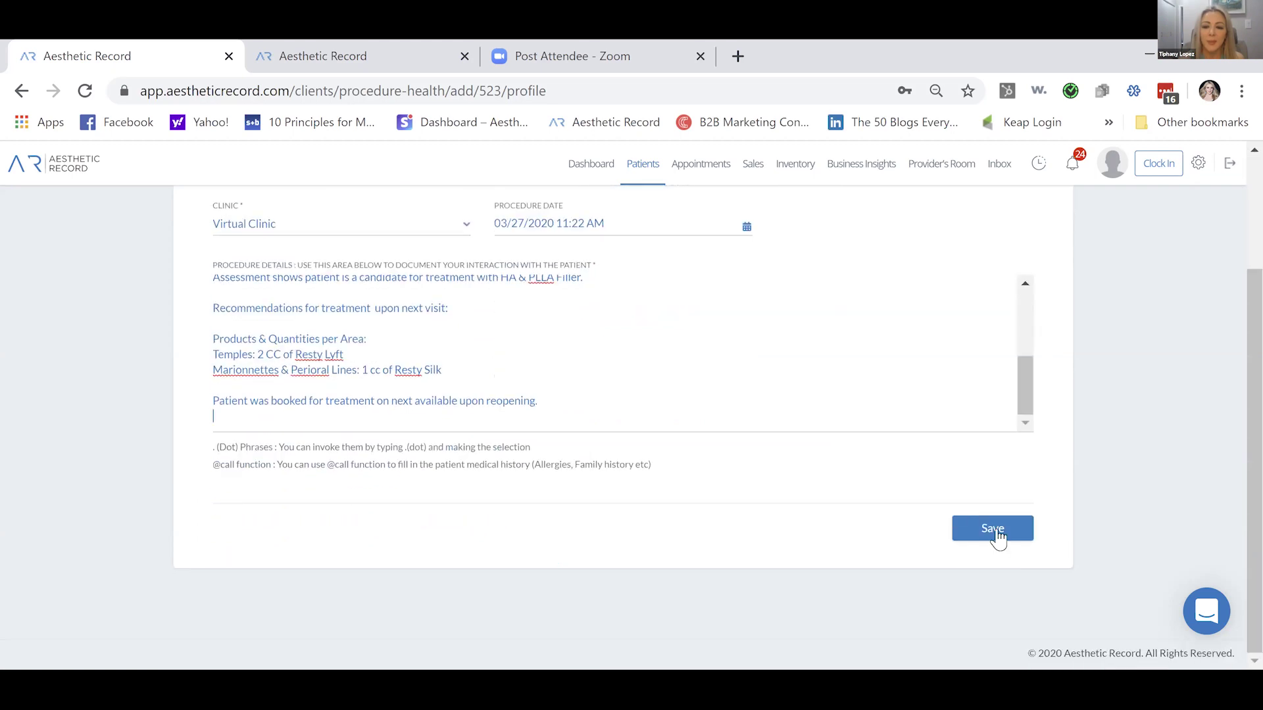
Step: Save the Virtual Filler Consult procedure, review the timeline, then switch to the test site's tab
{"action": "left_click", "coordinate": [996, 530]}
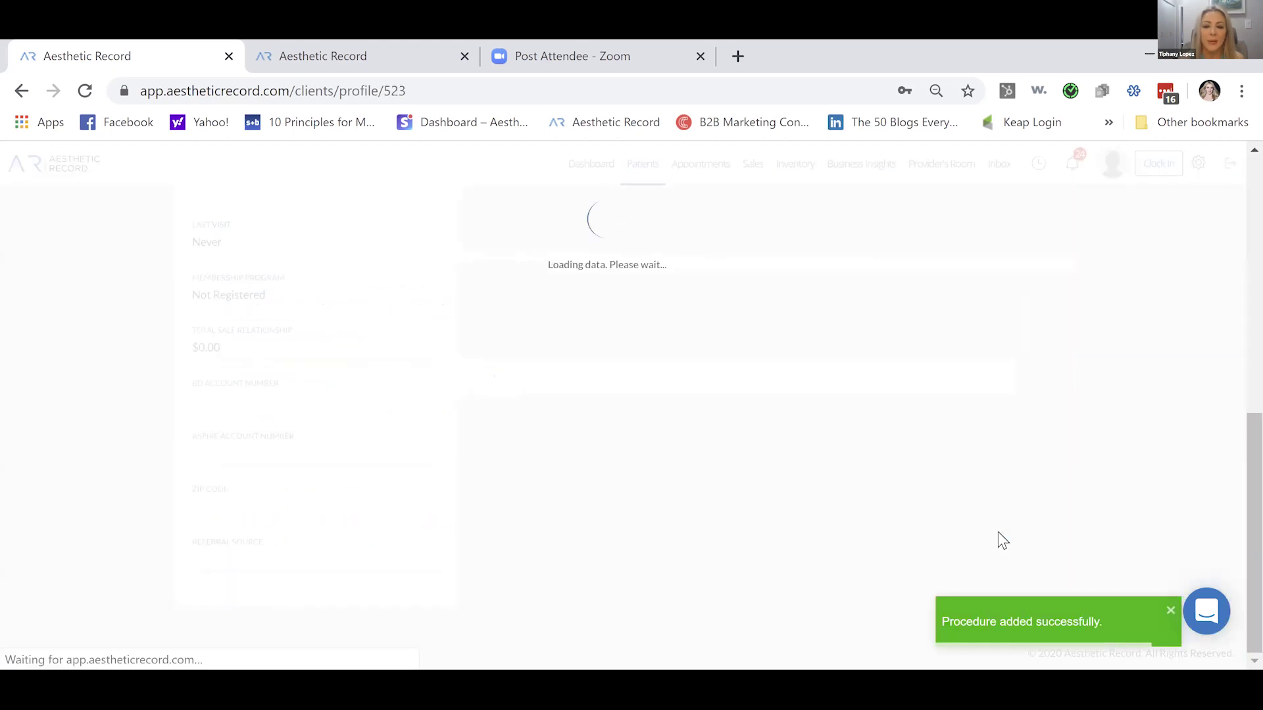
{"action": "scroll", "coordinate": [868, 418], "scroll_direction": "up", "scroll_amount": 7}
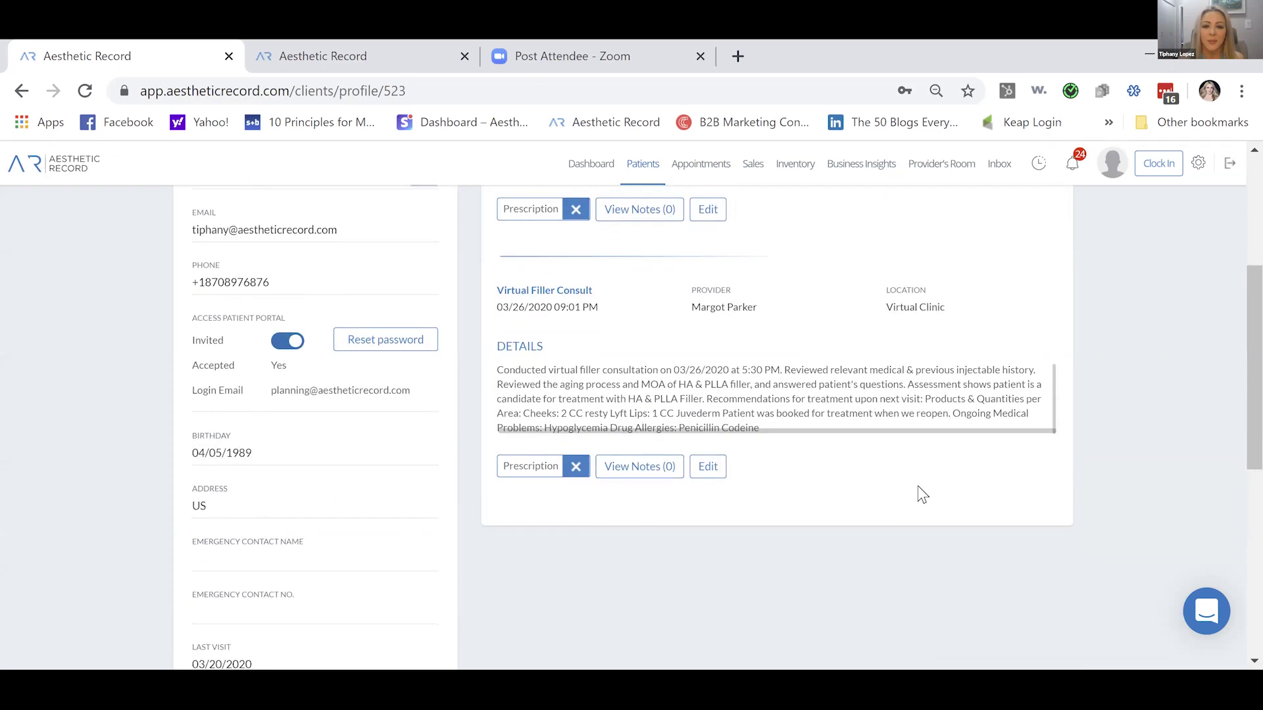
{"action": "scroll", "coordinate": [709, 303], "scroll_direction": "up", "scroll_amount": 1}
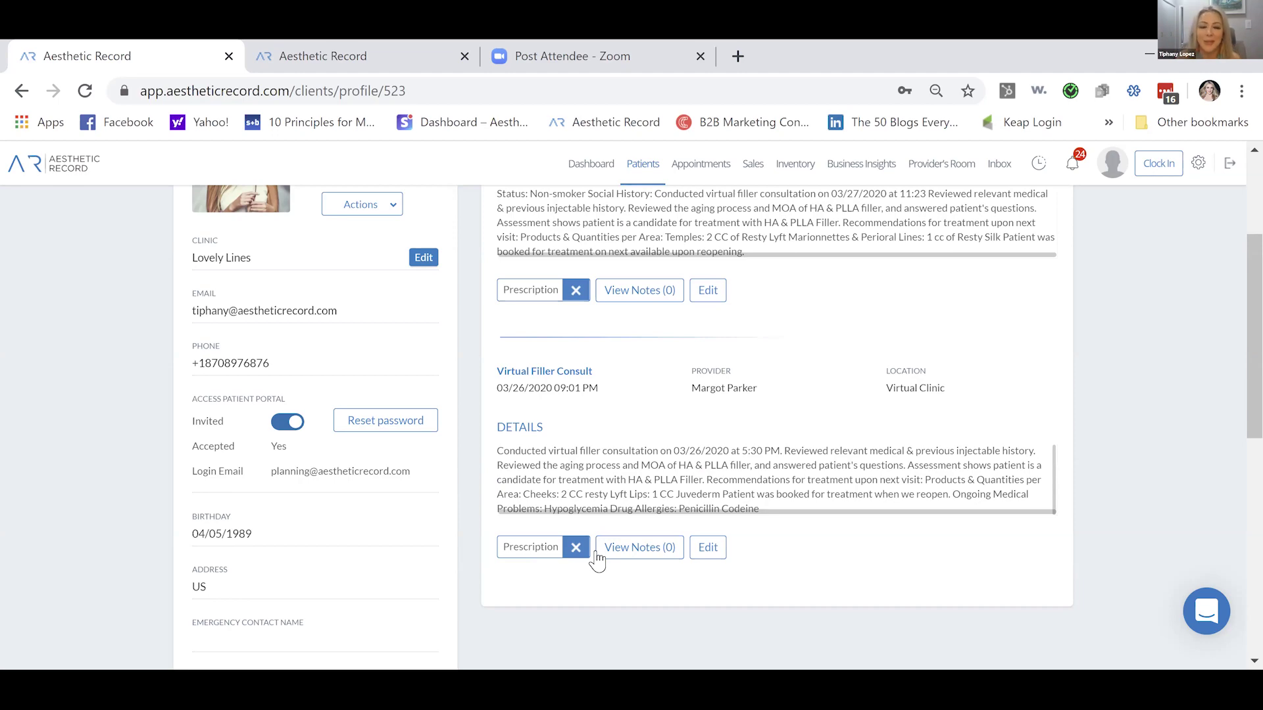
{"action": "scroll", "coordinate": [737, 382], "scroll_direction": "up", "scroll_amount": 1}
{"action": "scroll", "coordinate": [735, 385], "scroll_direction": "up", "scroll_amount": 1}
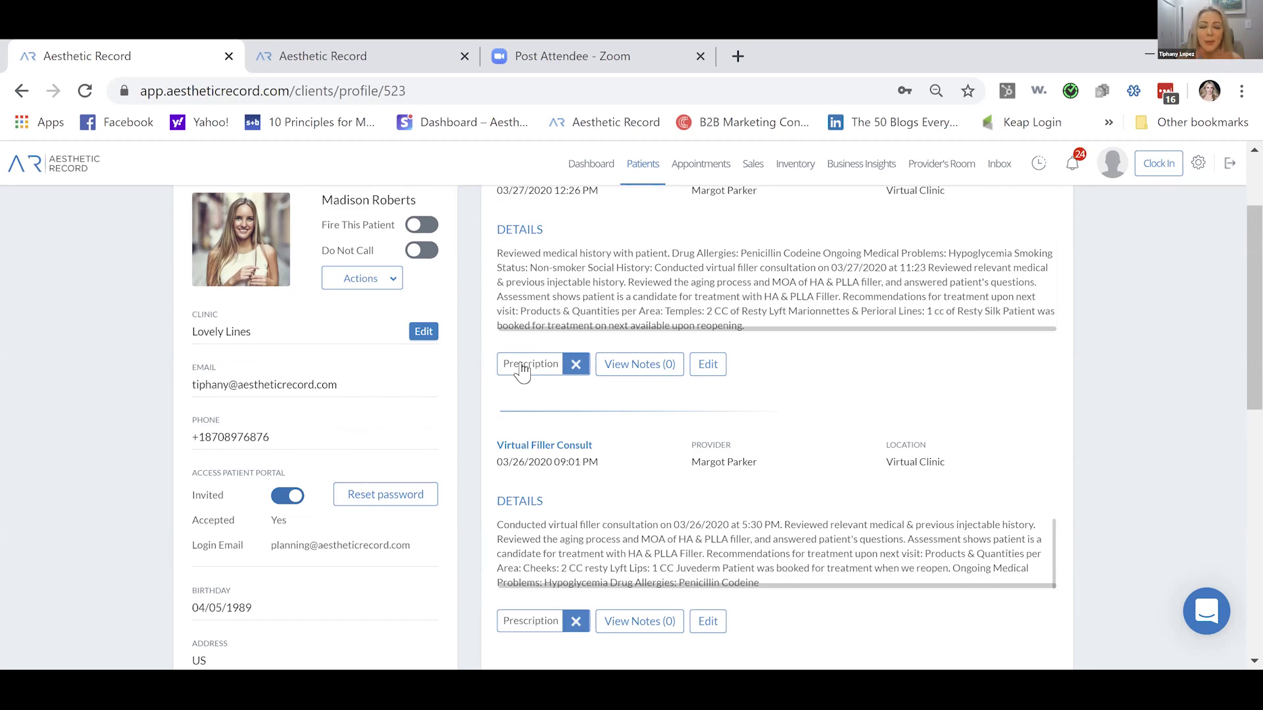
{"action": "left_click", "coordinate": [356, 56]}
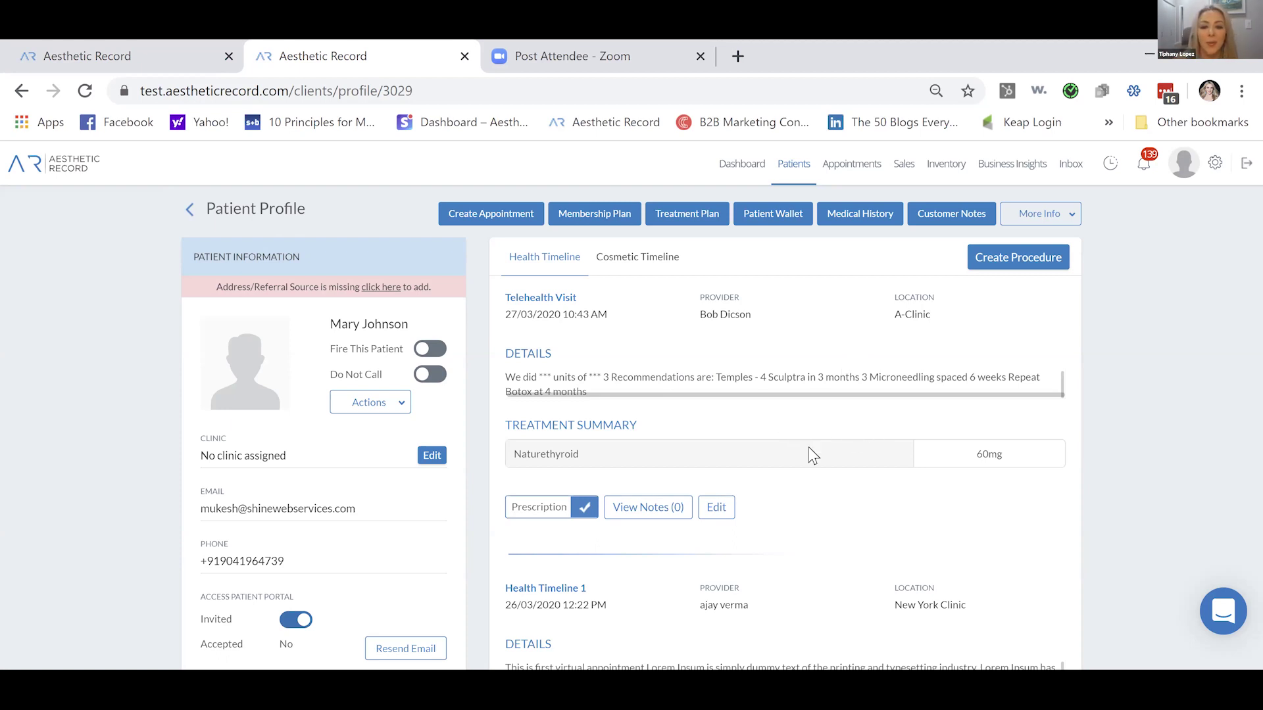
Step: View the Telehealth Visit's Naturethyroid prescription details, then close them
{"action": "left_click", "coordinate": [534, 508]}
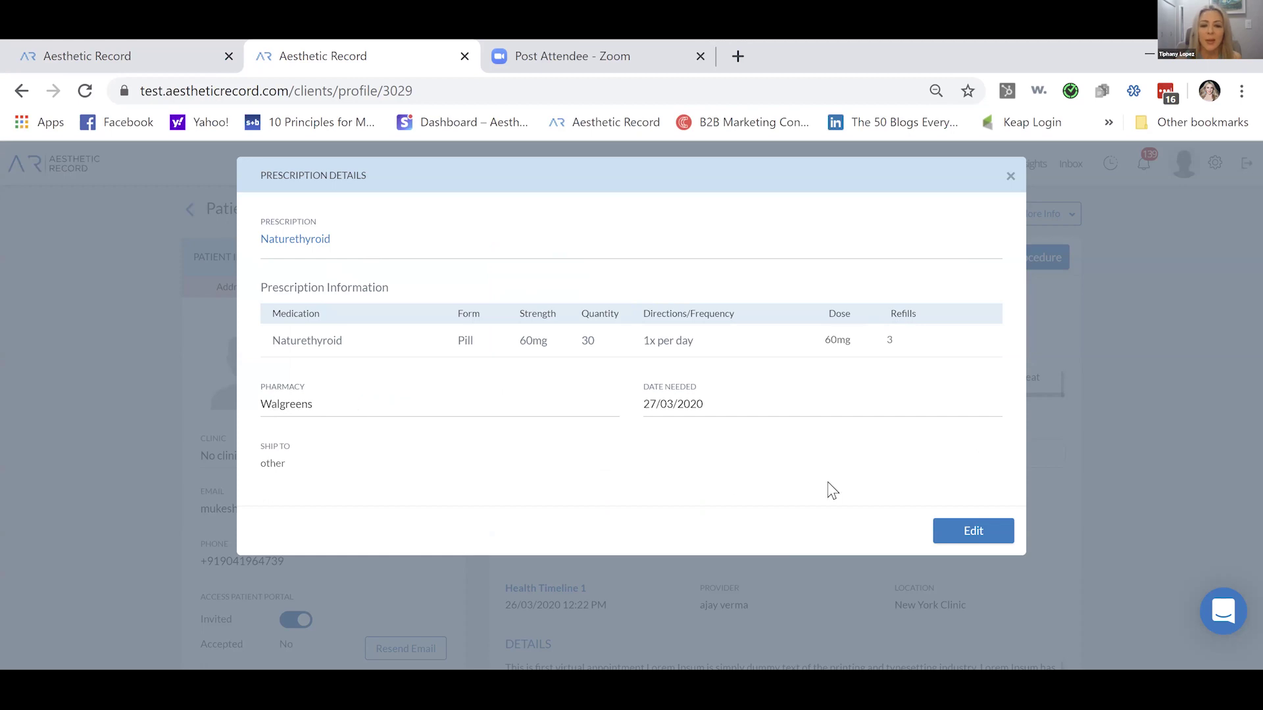
{"action": "left_click", "coordinate": [1011, 176]}
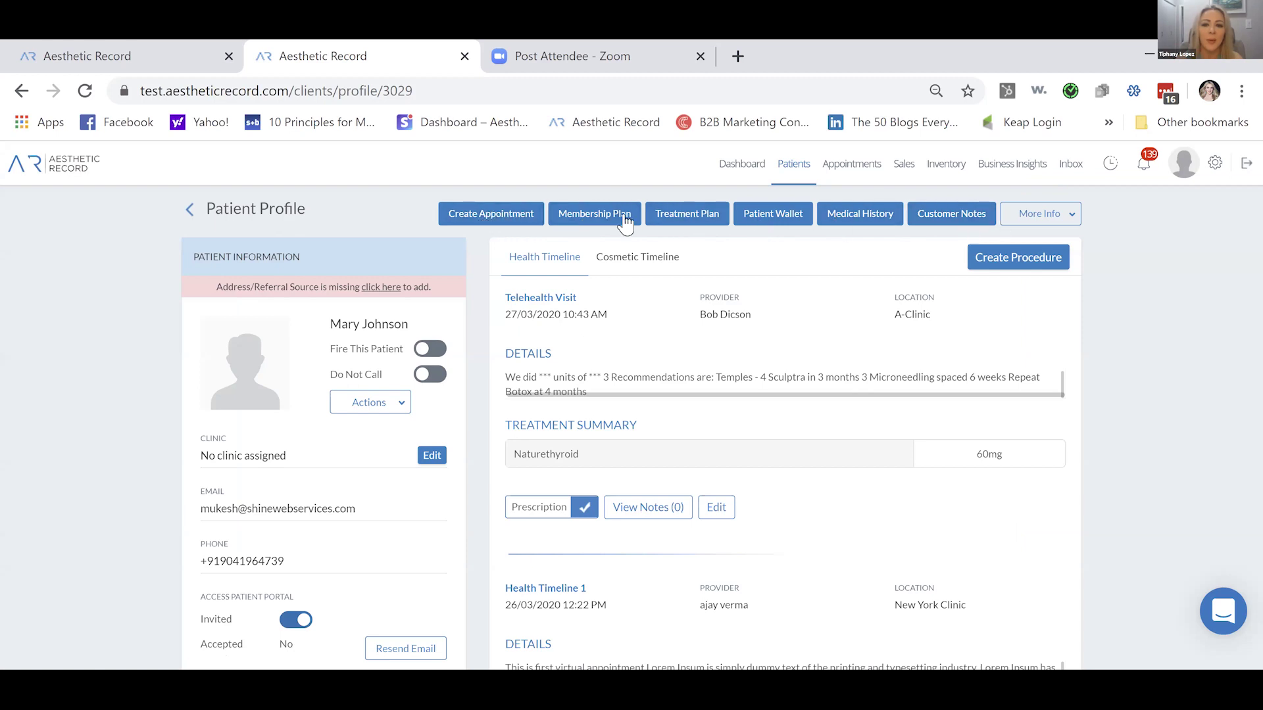
Step: Create and save a new procedure titled Test with a provider and details 'test'
{"action": "left_click", "coordinate": [1001, 271]}
{"action": "type", "text": "Test"}
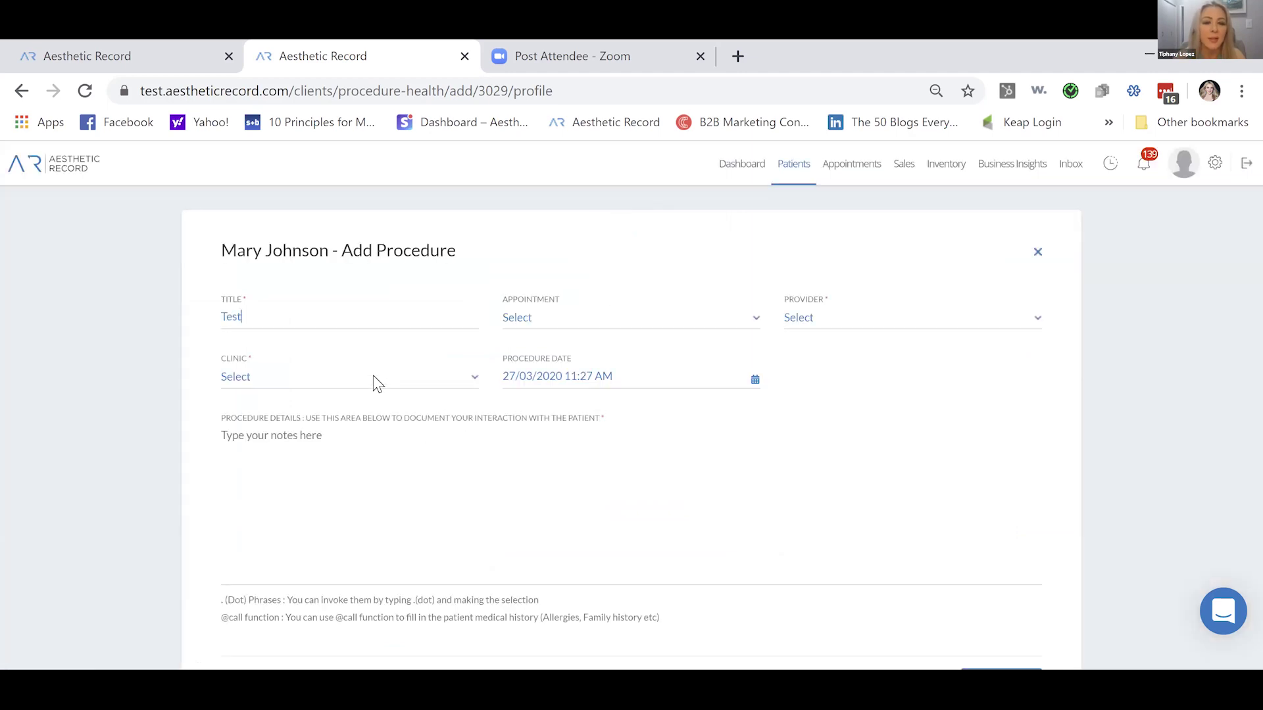
{"action": "left_click", "coordinate": [810, 323]}
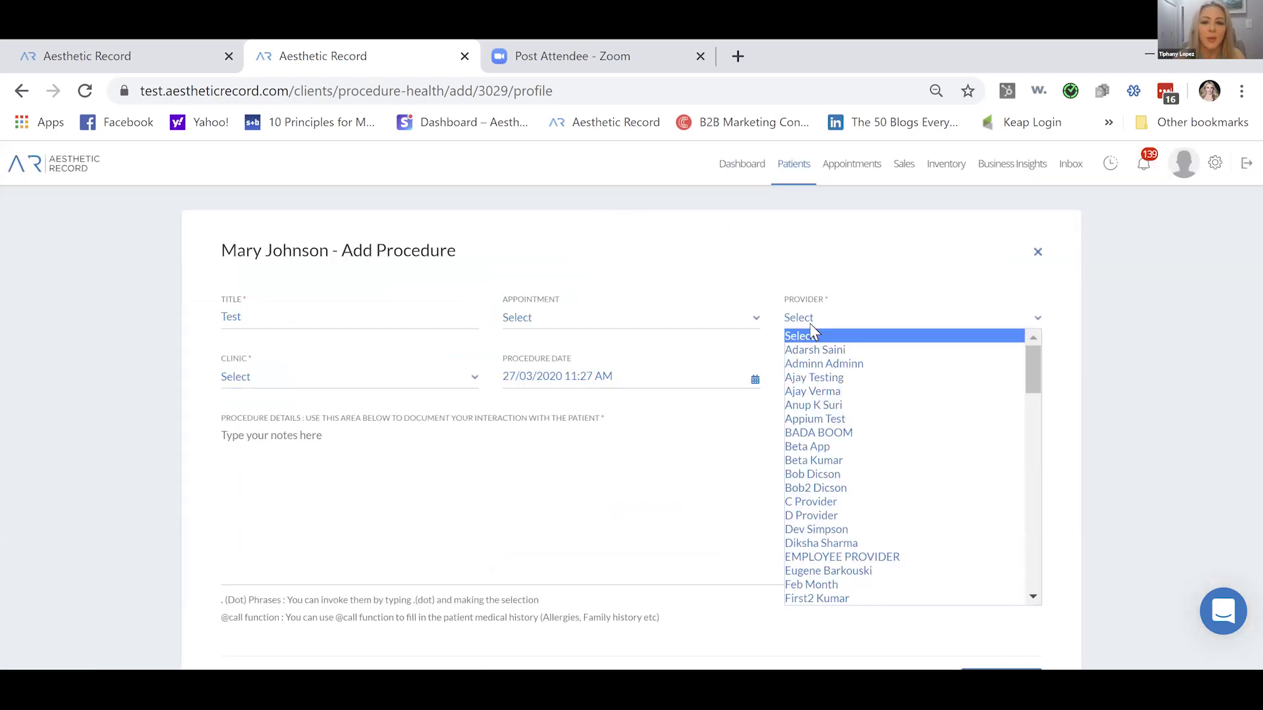
{"action": "left_click", "coordinate": [829, 378]}
{"action": "left_click", "coordinate": [521, 473]}
{"action": "type", "text": "test"}
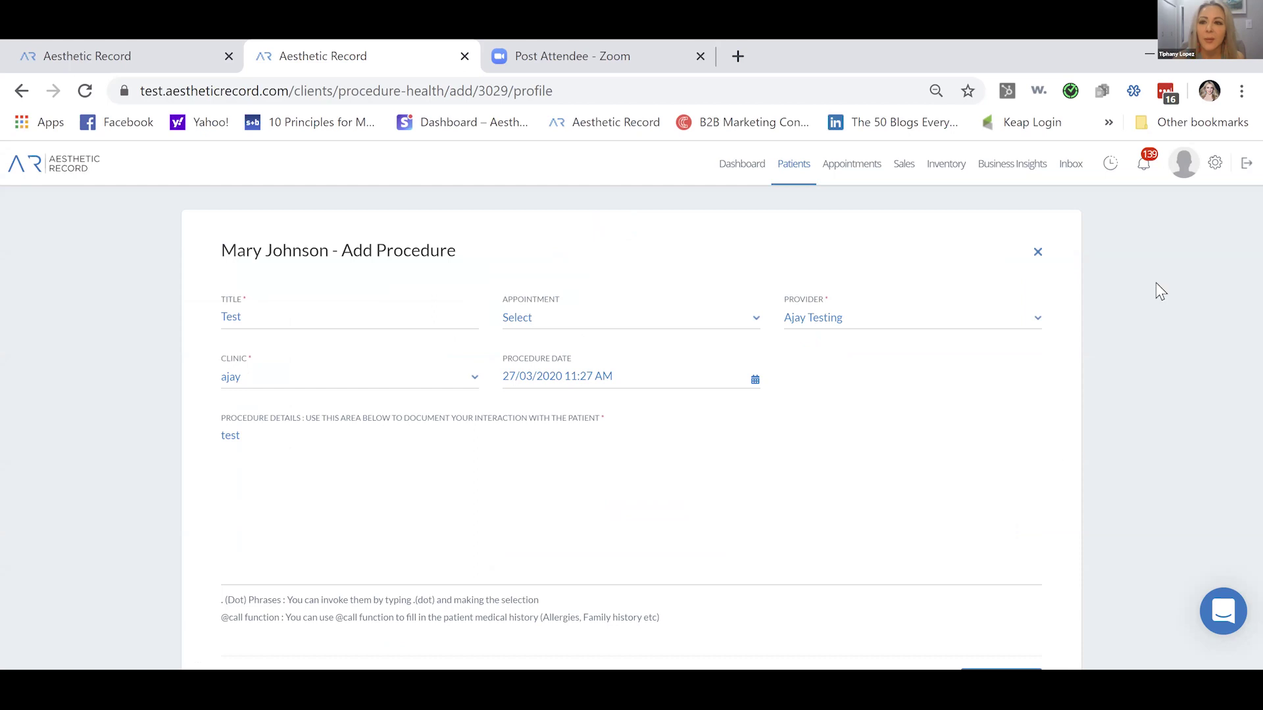
{"action": "left_click", "coordinate": [1241, 91]}
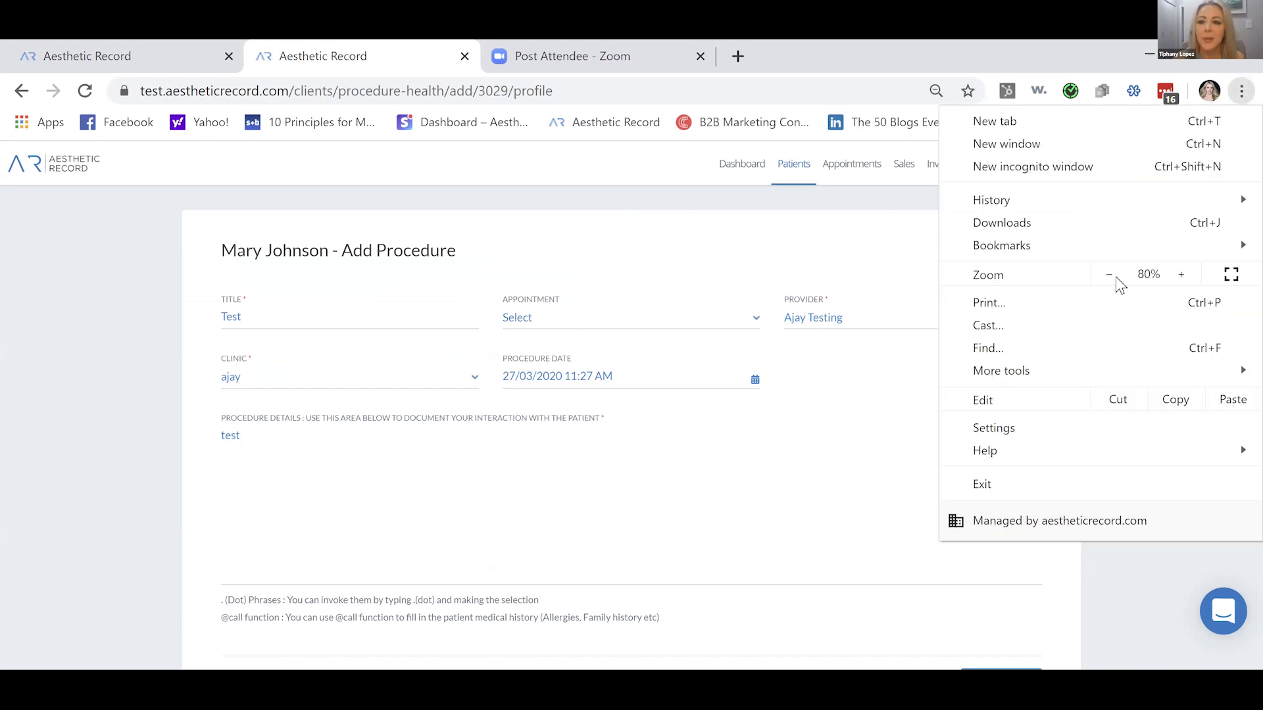
{"action": "left_click", "coordinate": [1109, 274]}
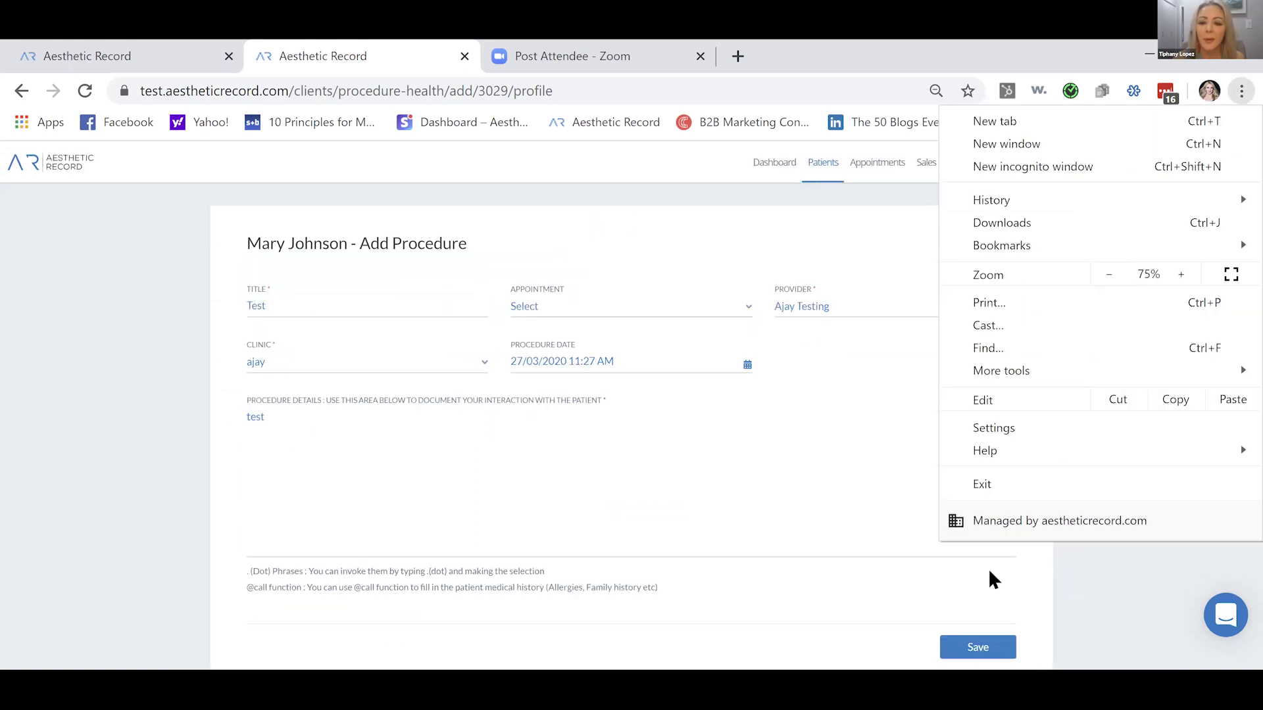
{"action": "left_click", "coordinate": [989, 572]}
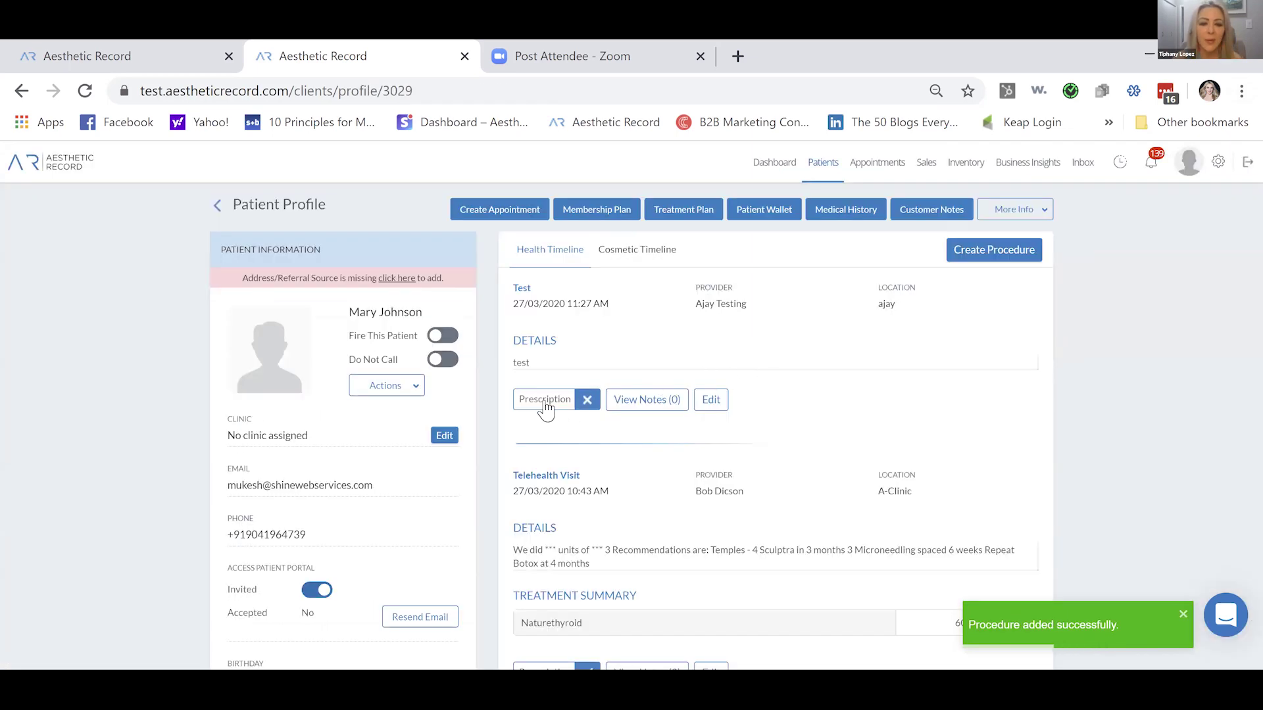
Step: Add a prescription named test with medication Test in tablet form
{"action": "left_click", "coordinate": [538, 402]}
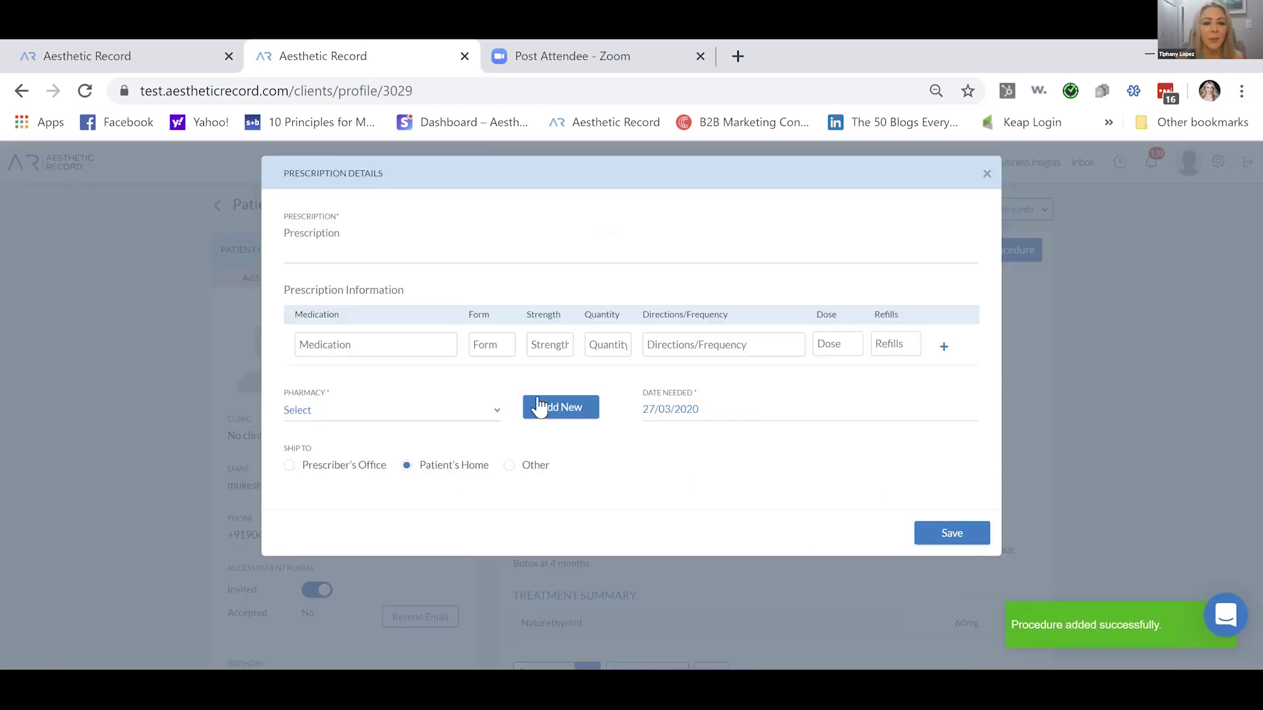
{"action": "left_click", "coordinate": [316, 245]}
{"action": "type", "text": "test"}
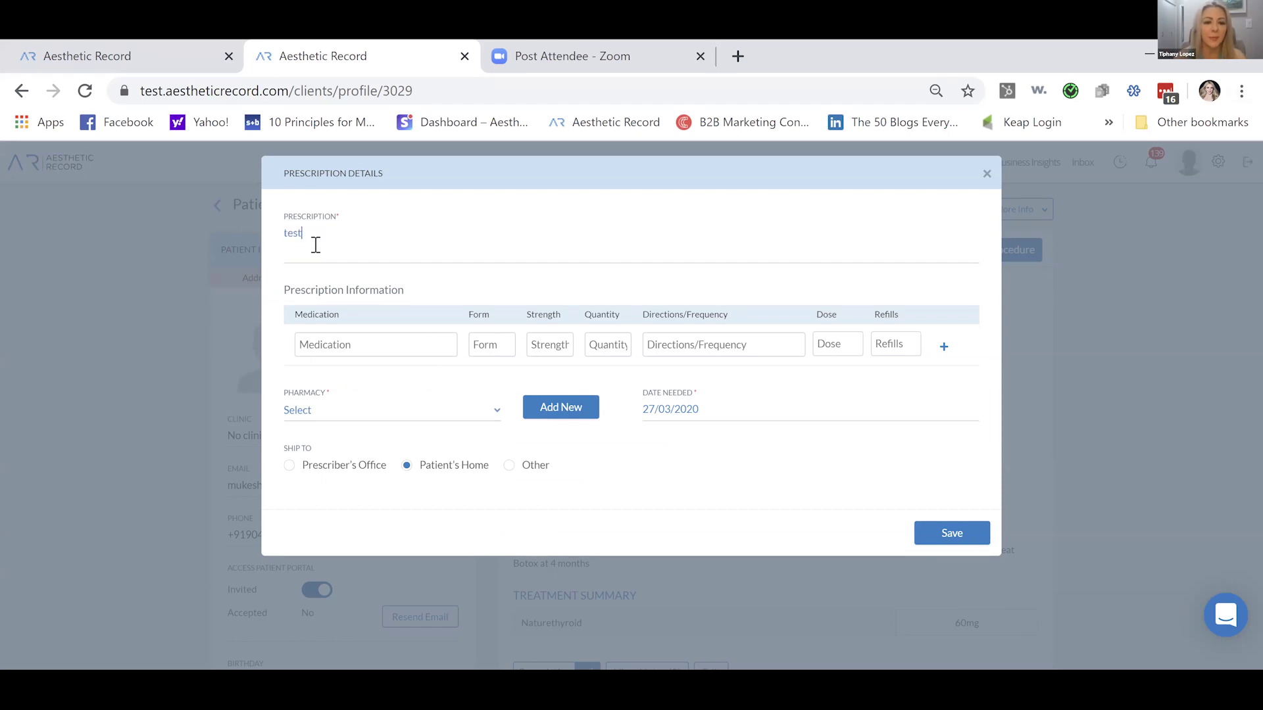
{"action": "left_click", "coordinate": [335, 337]}
{"action": "type", "text": "Test"}
{"action": "left_click", "coordinate": [503, 344]}
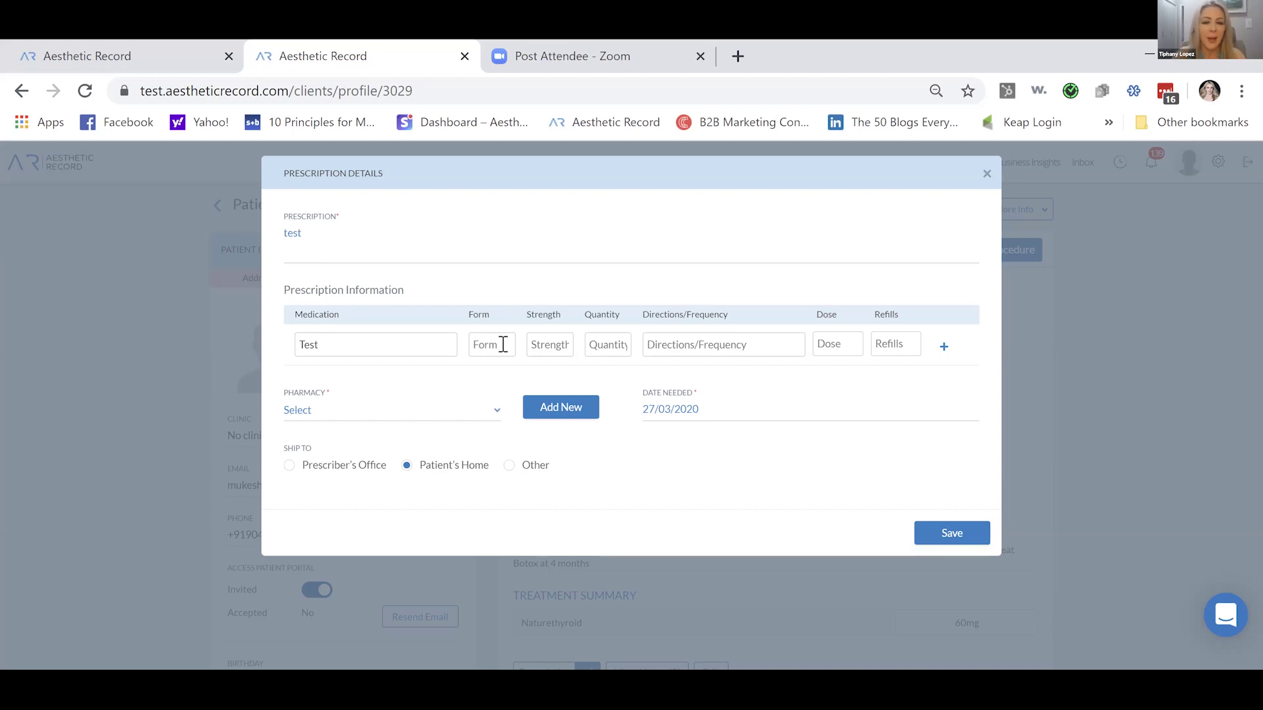
{"action": "type", "text": "tablet"}
Step: Set strength 10mg, quantity 30, directions '1x dat', dose 10 and 3 refills
{"action": "left_click", "coordinate": [547, 342]}
{"action": "type", "text": "10"}
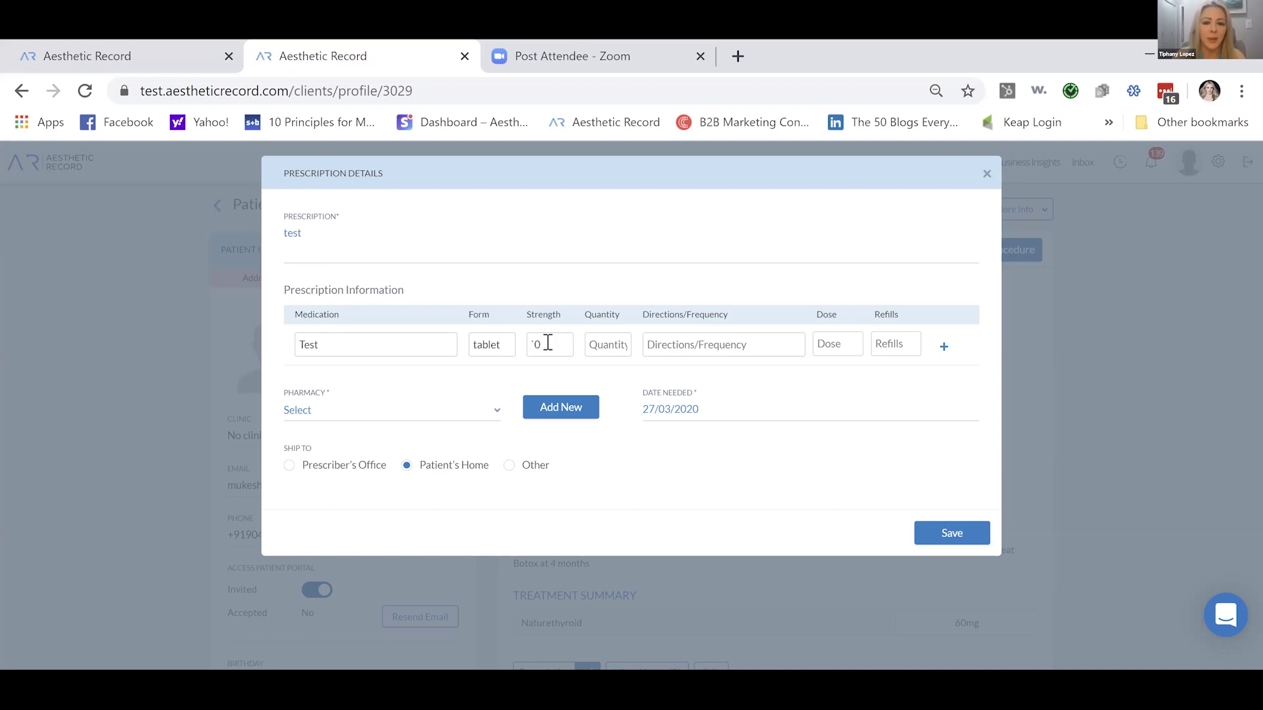
{"action": "type", "text": "10mg"}
{"action": "left_click", "coordinate": [628, 345]}
{"action": "type", "text": "30"}
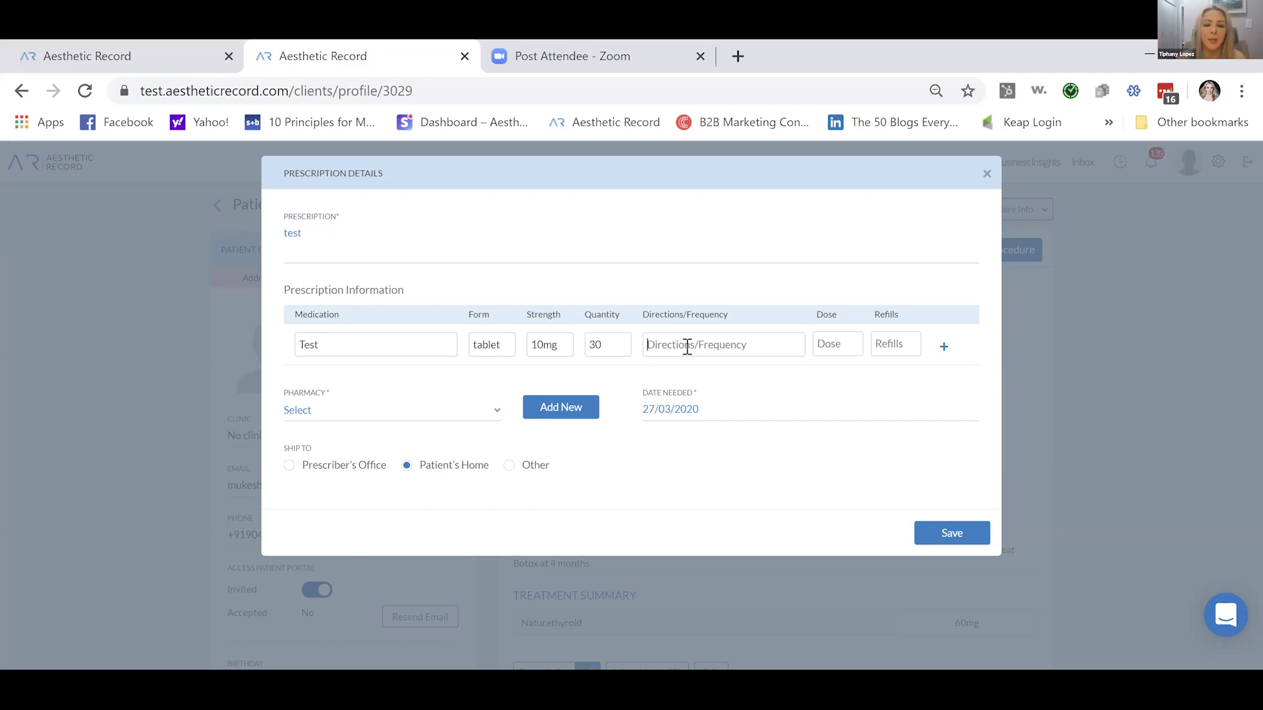
{"action": "left_click", "coordinate": [688, 346]}
{"action": "type", "text": "1x dat"}
{"action": "left_click", "coordinate": [843, 349]}
{"action": "type", "text": "10"}
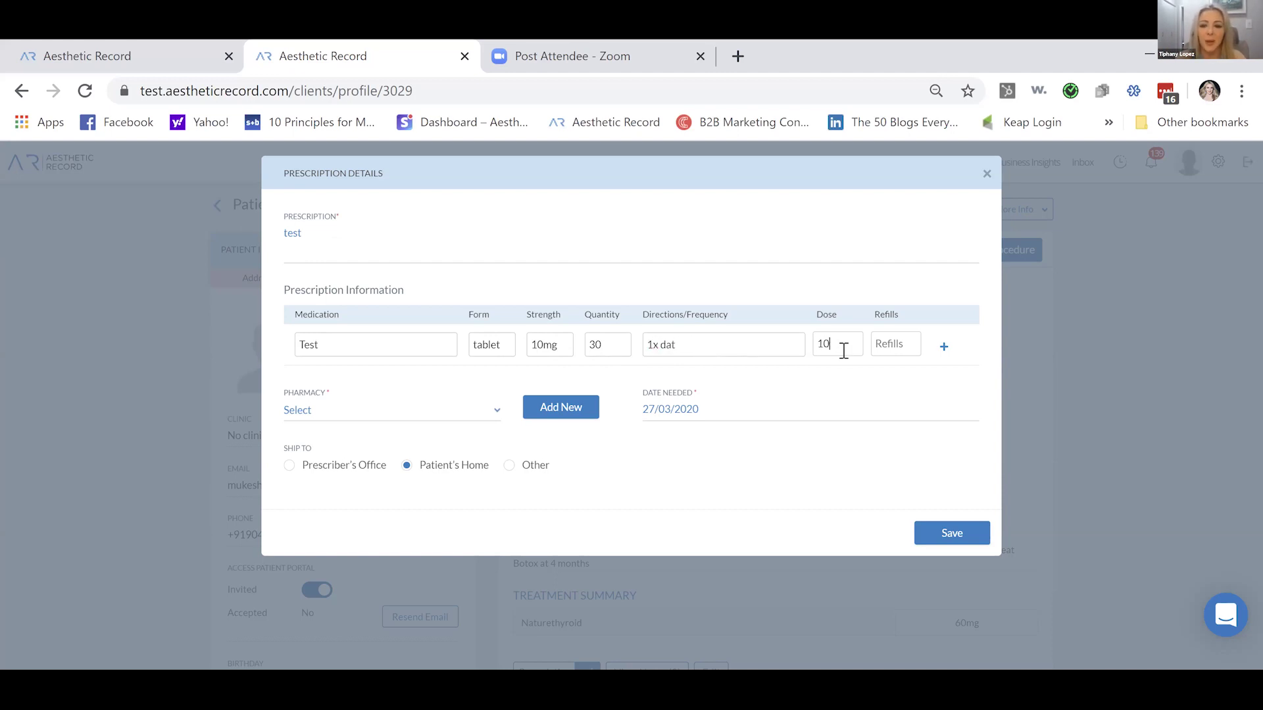
{"action": "type", "text": "3"}
{"action": "left_click", "coordinate": [342, 413]}
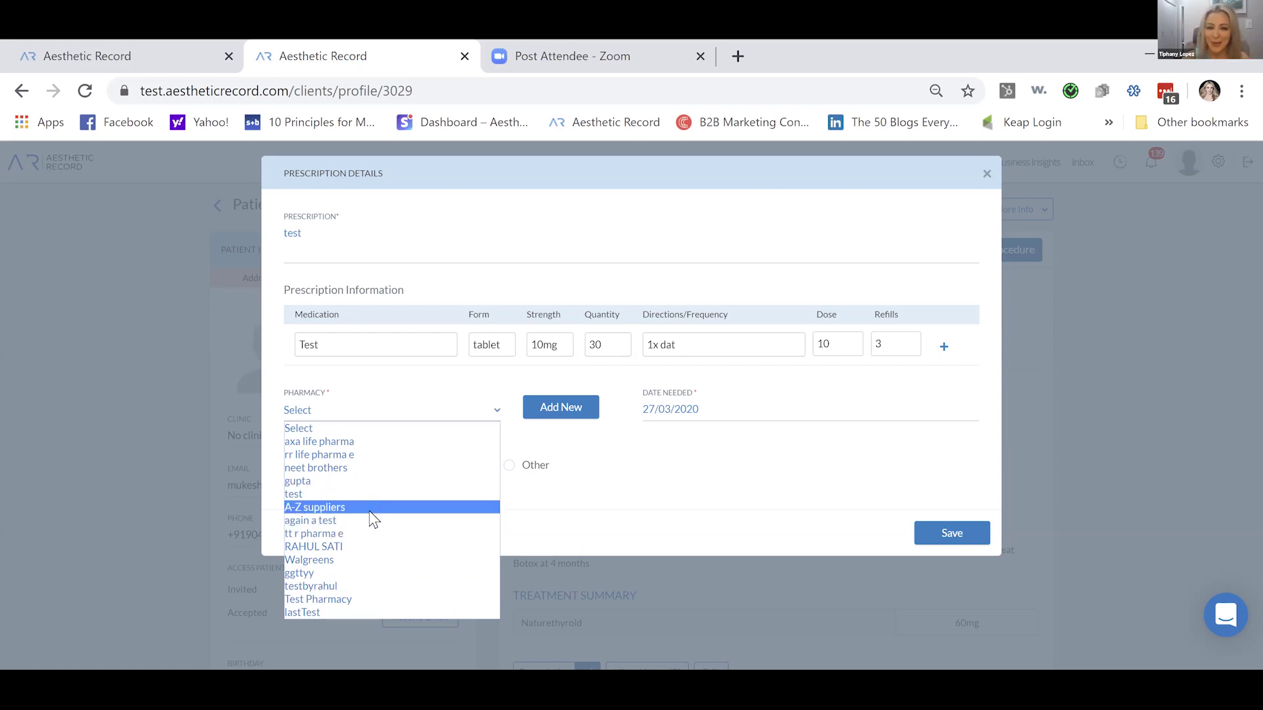
Step: Choose Walgreens as the prescription's pharmacy after dismissing the Add New pharmacy form
{"action": "left_click", "coordinate": [403, 406]}
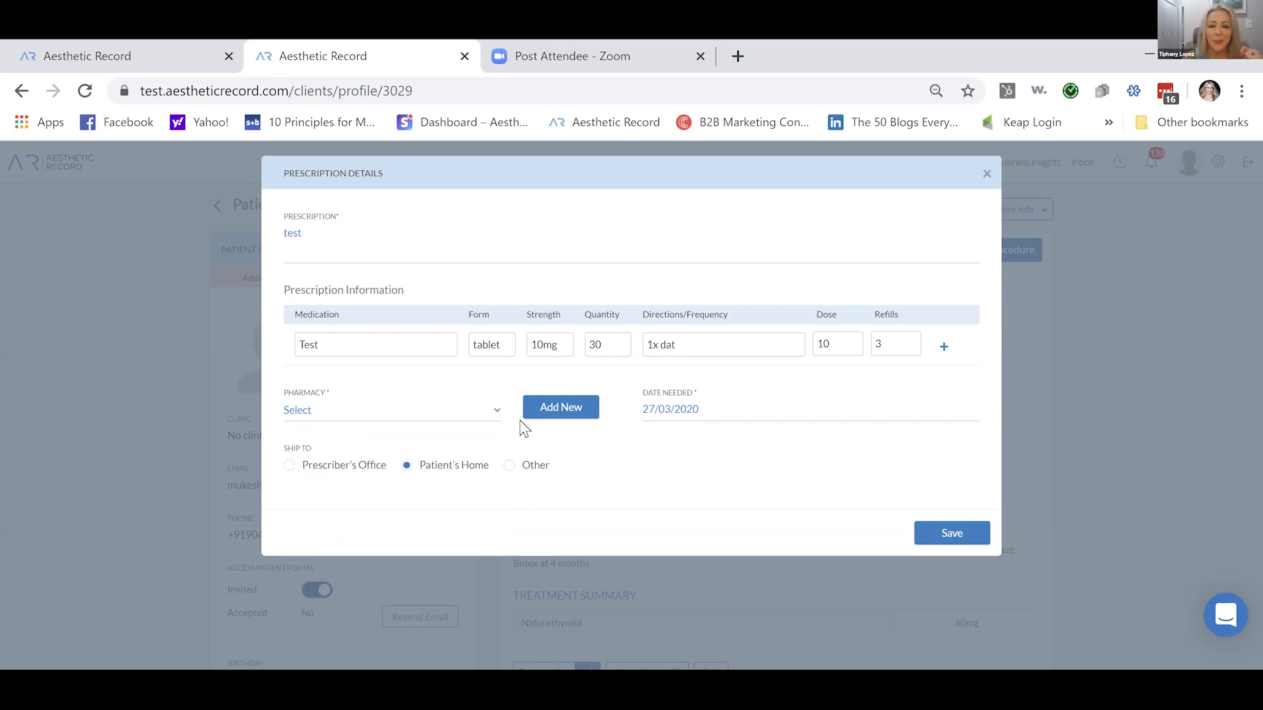
{"action": "left_click", "coordinate": [552, 408]}
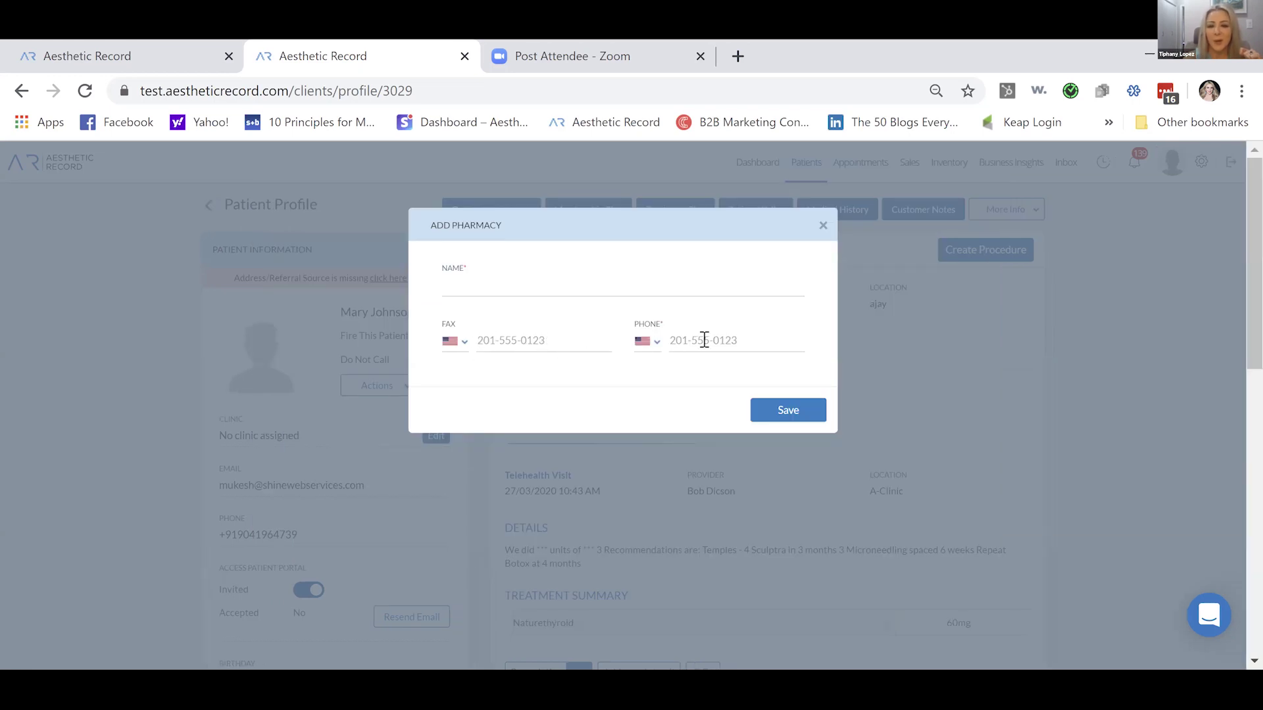
{"action": "left_click", "coordinate": [823, 228]}
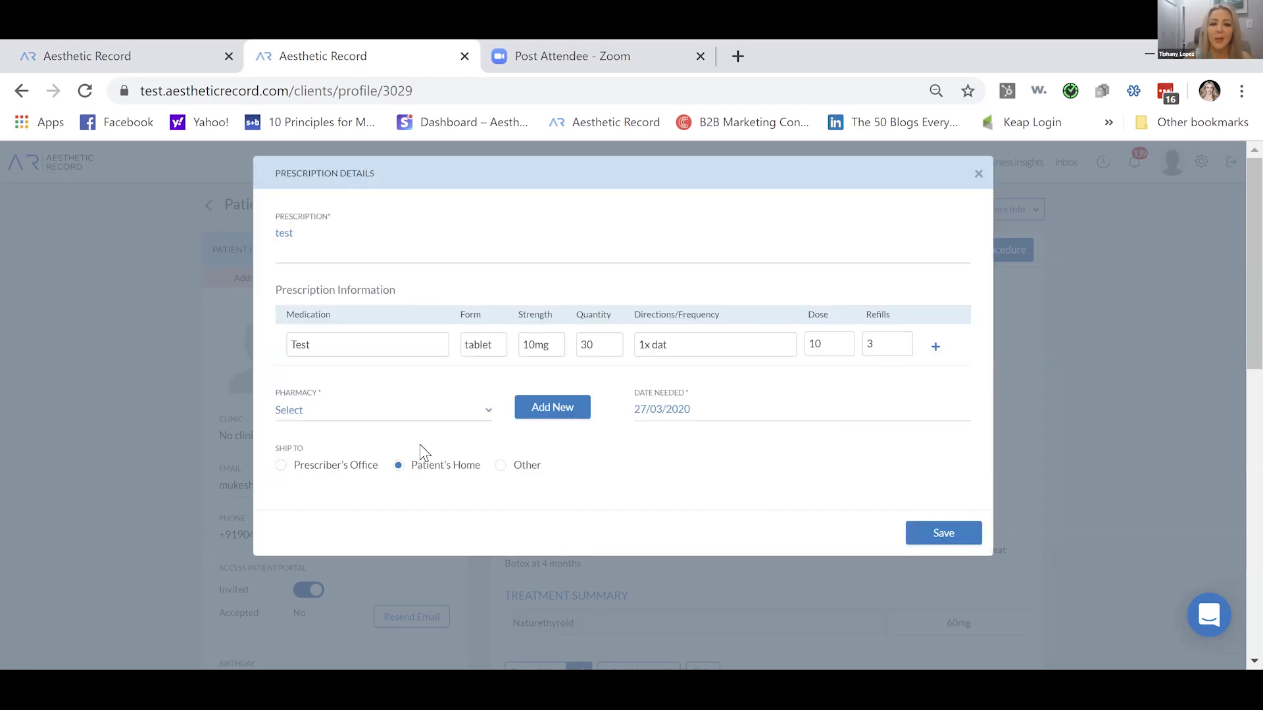
{"action": "left_click", "coordinate": [404, 412]}
{"action": "key", "text": "w"}
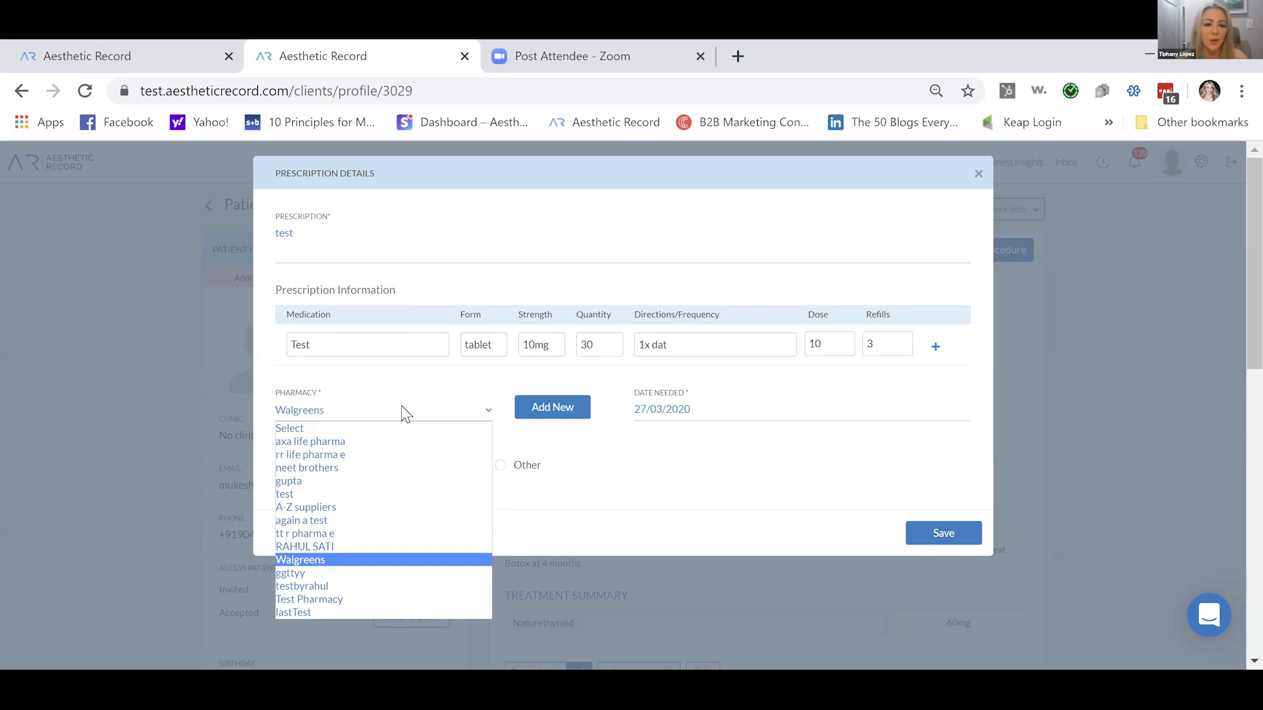
{"action": "left_click", "coordinate": [404, 560]}
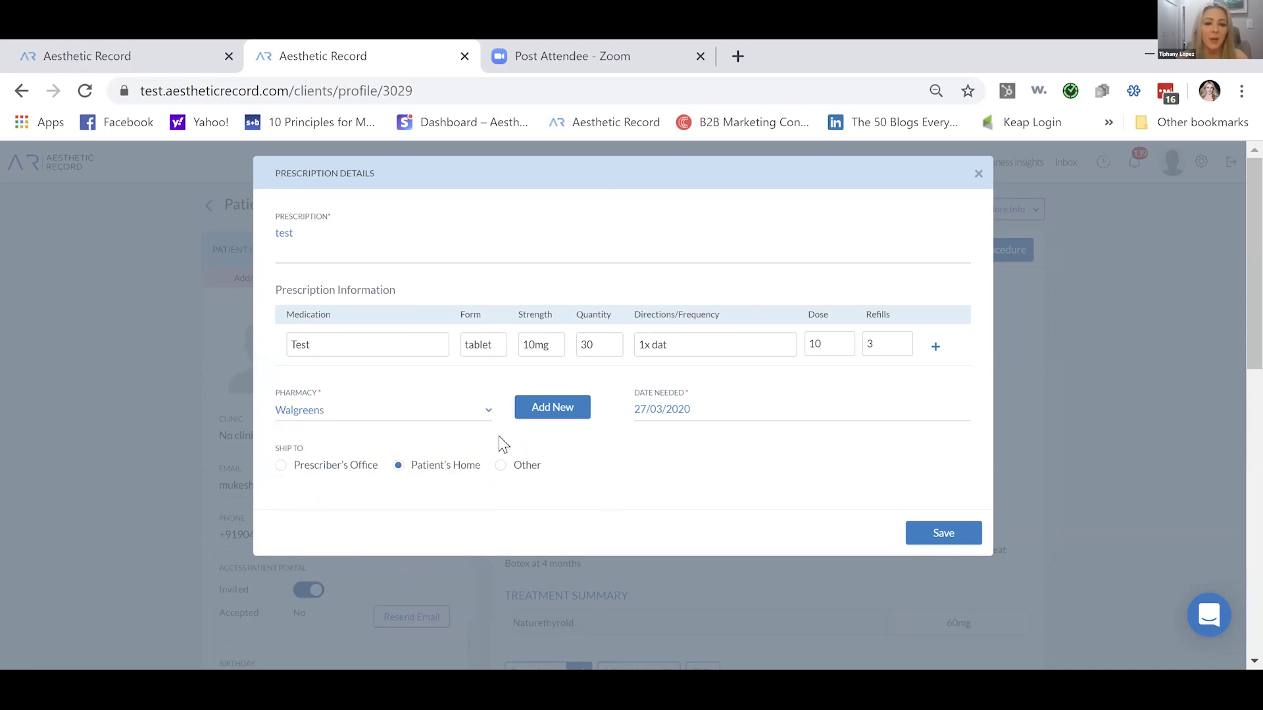
Step: Ship to Other marked 'Patient Pickup' and save the prescription
{"action": "left_click", "coordinate": [500, 473]}
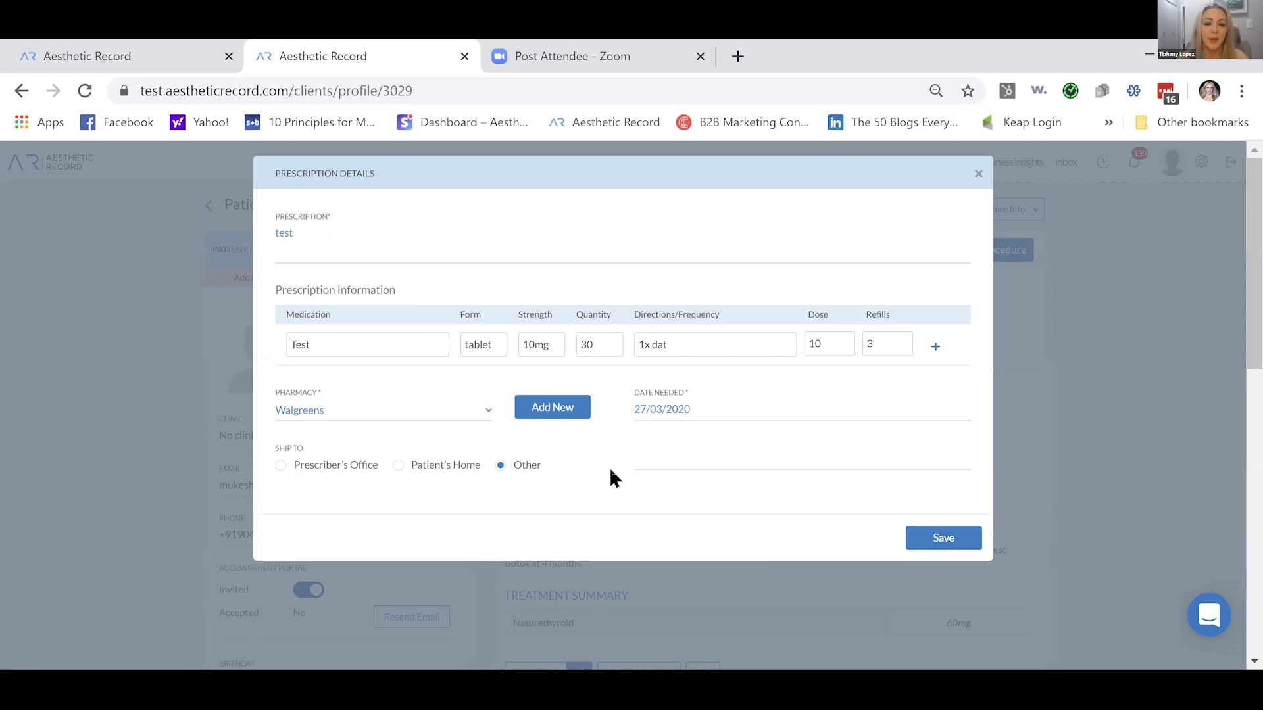
{"action": "type", "text": "Patient Pickup"}
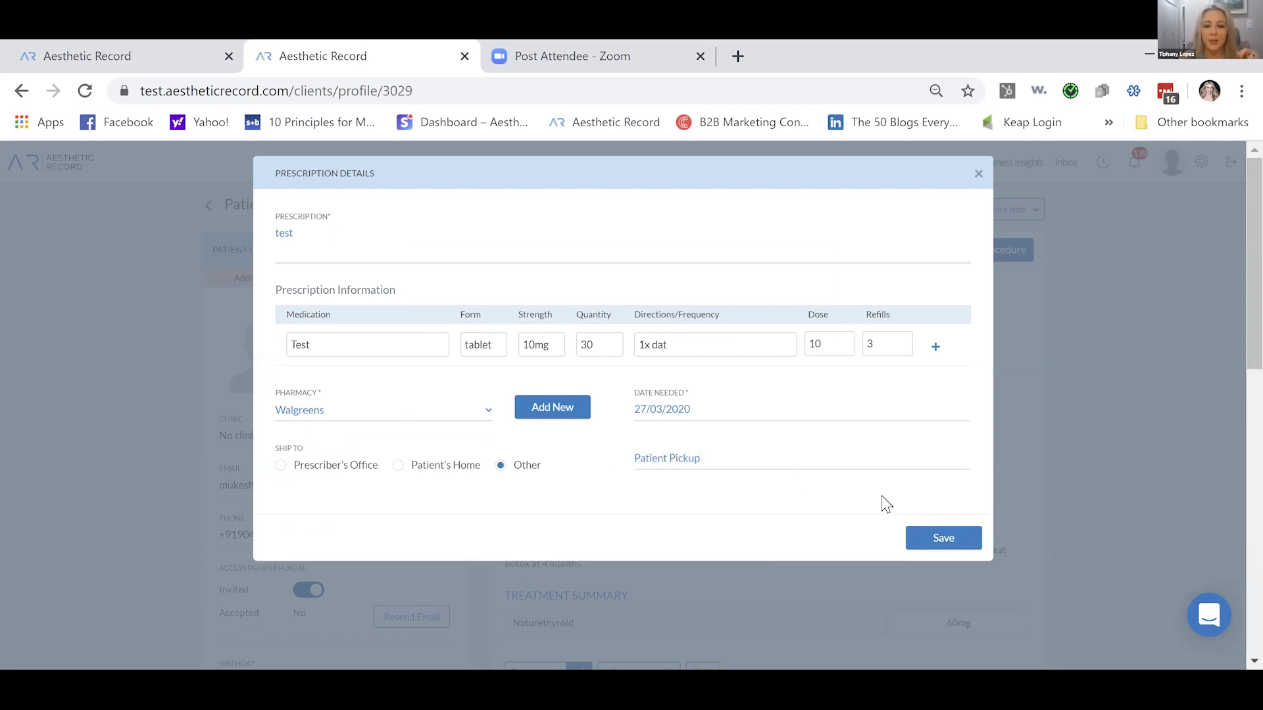
{"action": "left_click", "coordinate": [945, 546]}
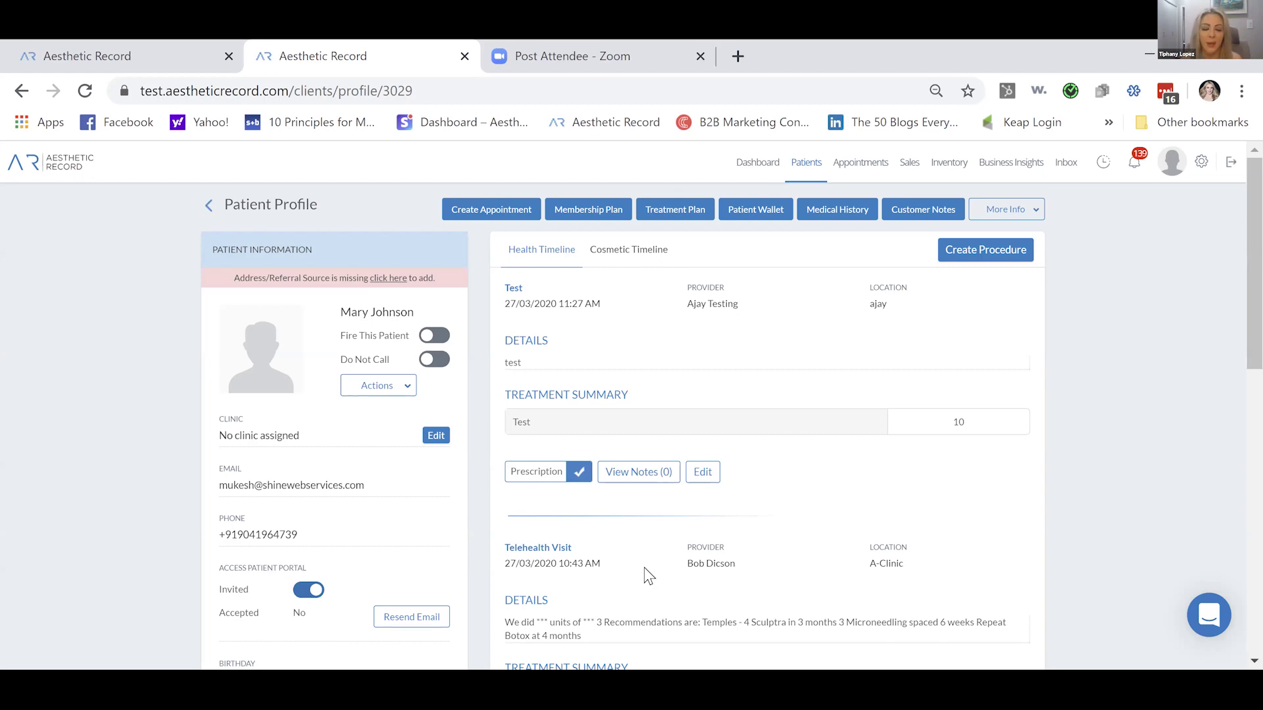
Step: Switch to the live clinic account's tab and go to its Dashboard
{"action": "left_click", "coordinate": [41, 51]}
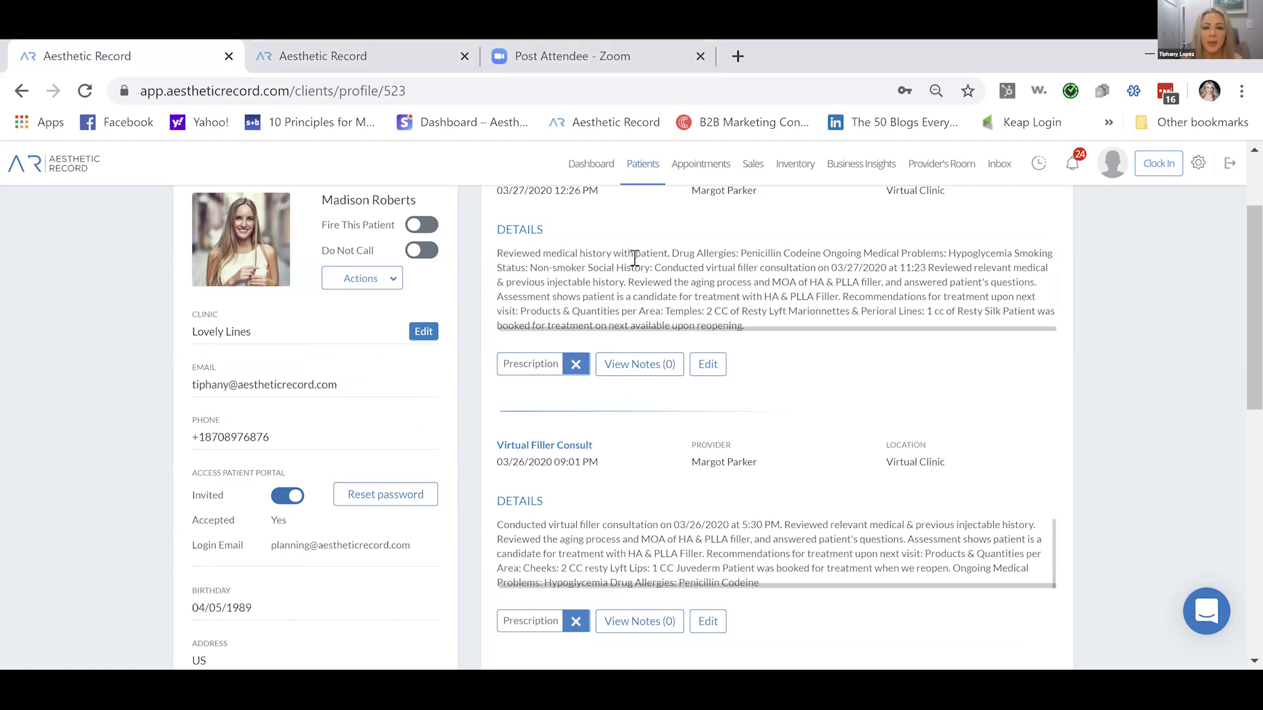
{"action": "scroll", "coordinate": [634, 259], "scroll_direction": "up", "scroll_amount": 3}
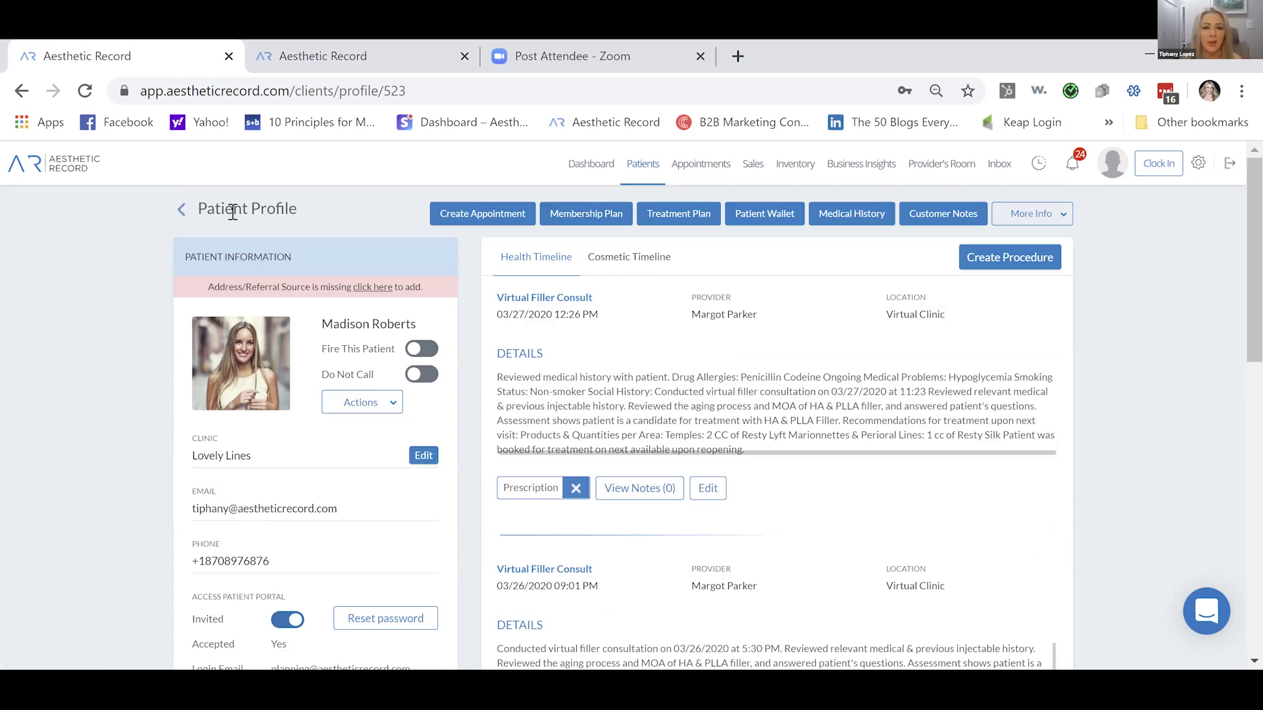
{"action": "left_click", "coordinate": [587, 173]}
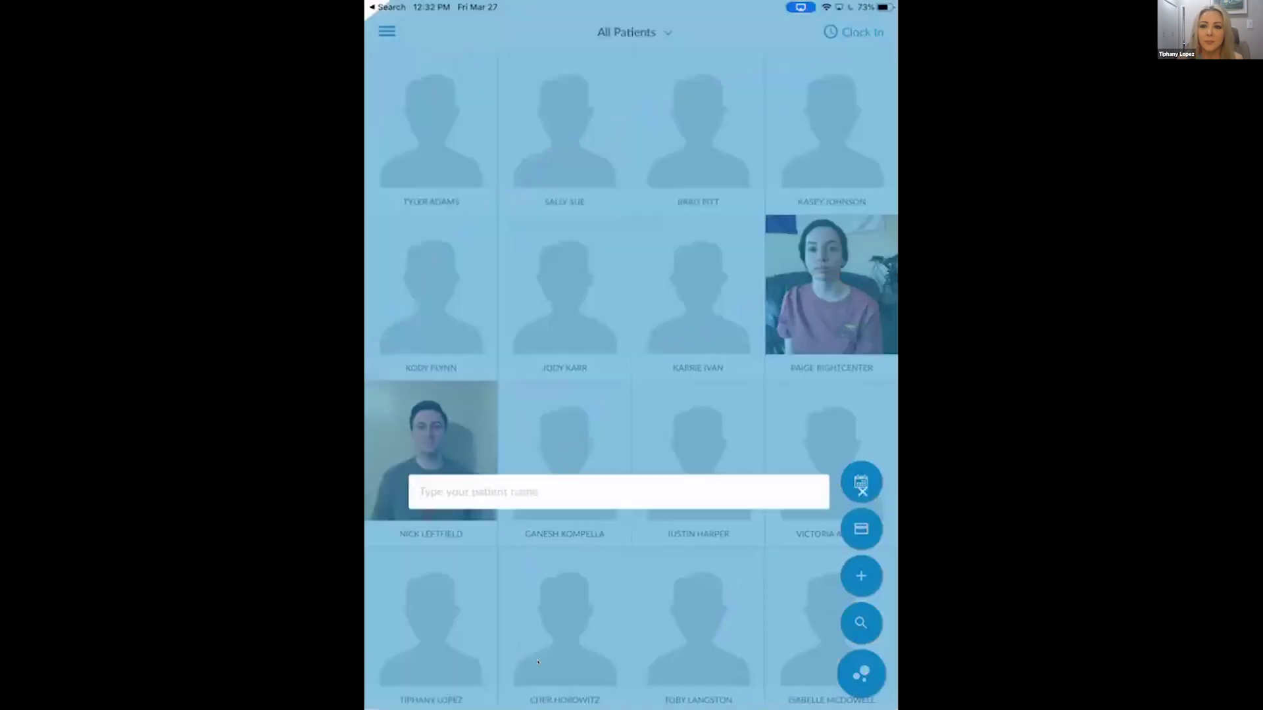
Step: Type part of a patient's name into the search, then dismiss the search overlay
{"action": "type", "text": "mad"}
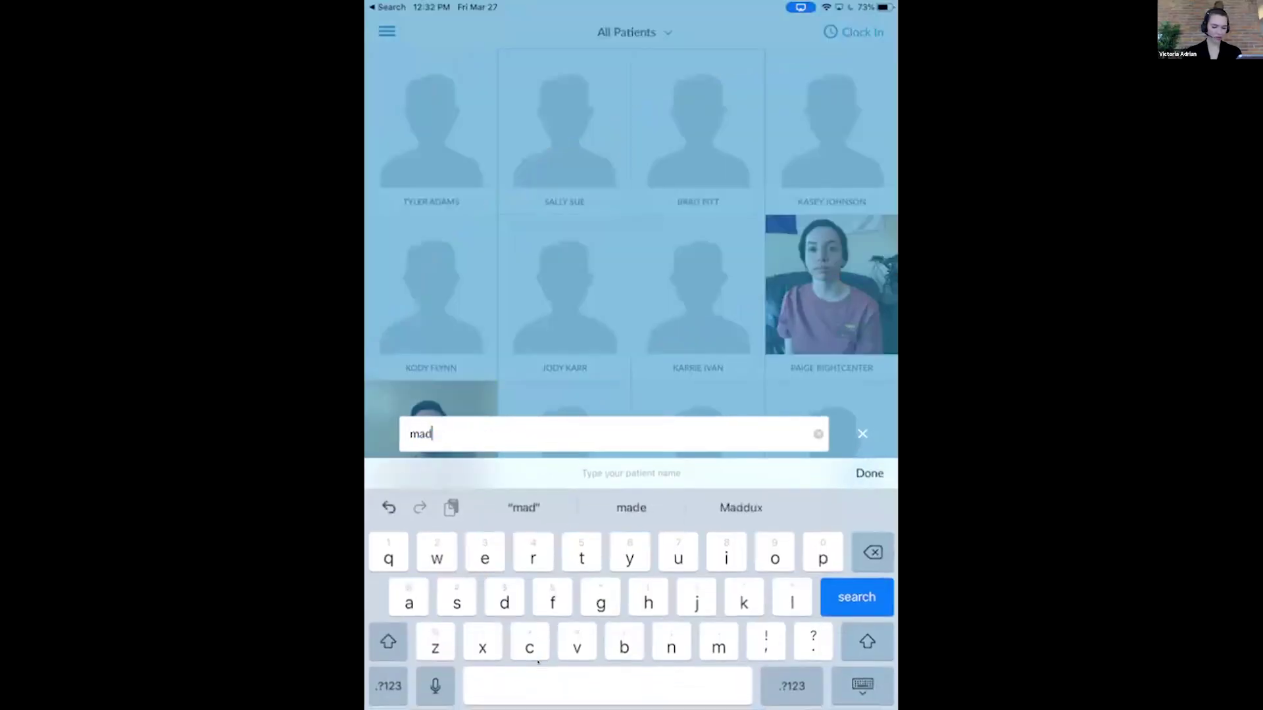
{"action": "key", "text": "Return"}
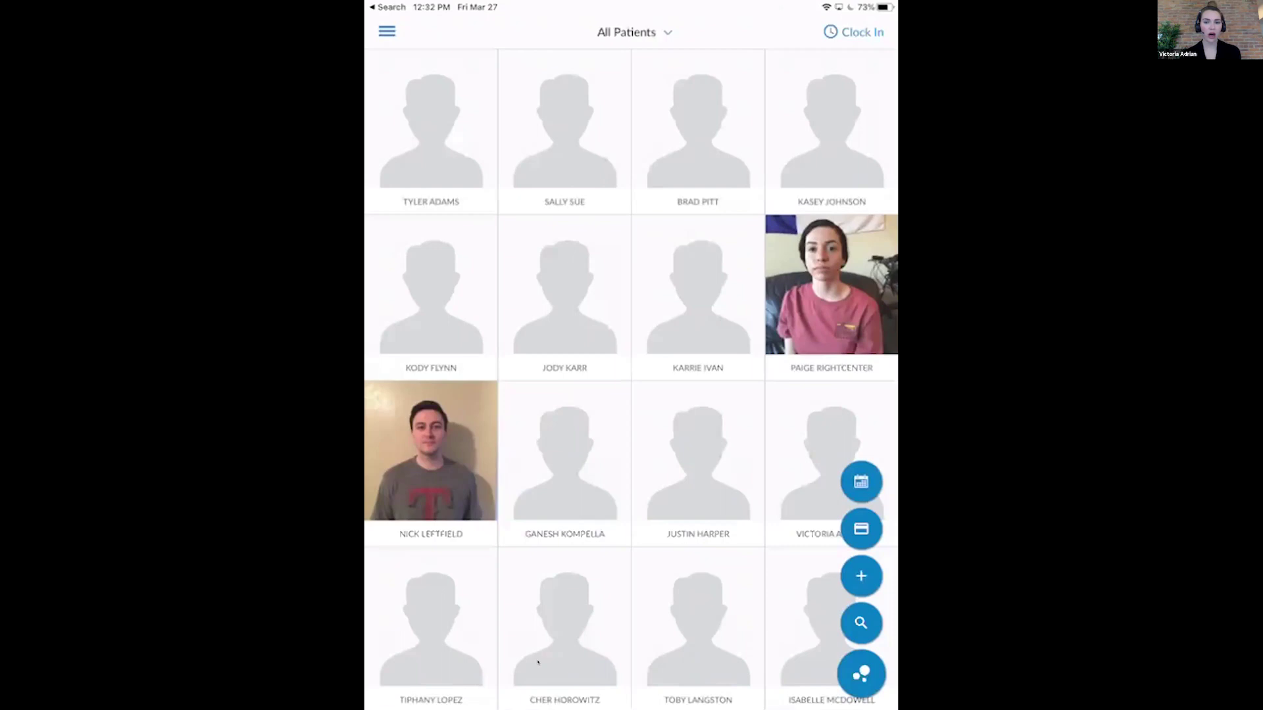
Step: Start a new product sale and find the patient by searching their name
{"action": "left_click", "coordinate": [856, 507]}
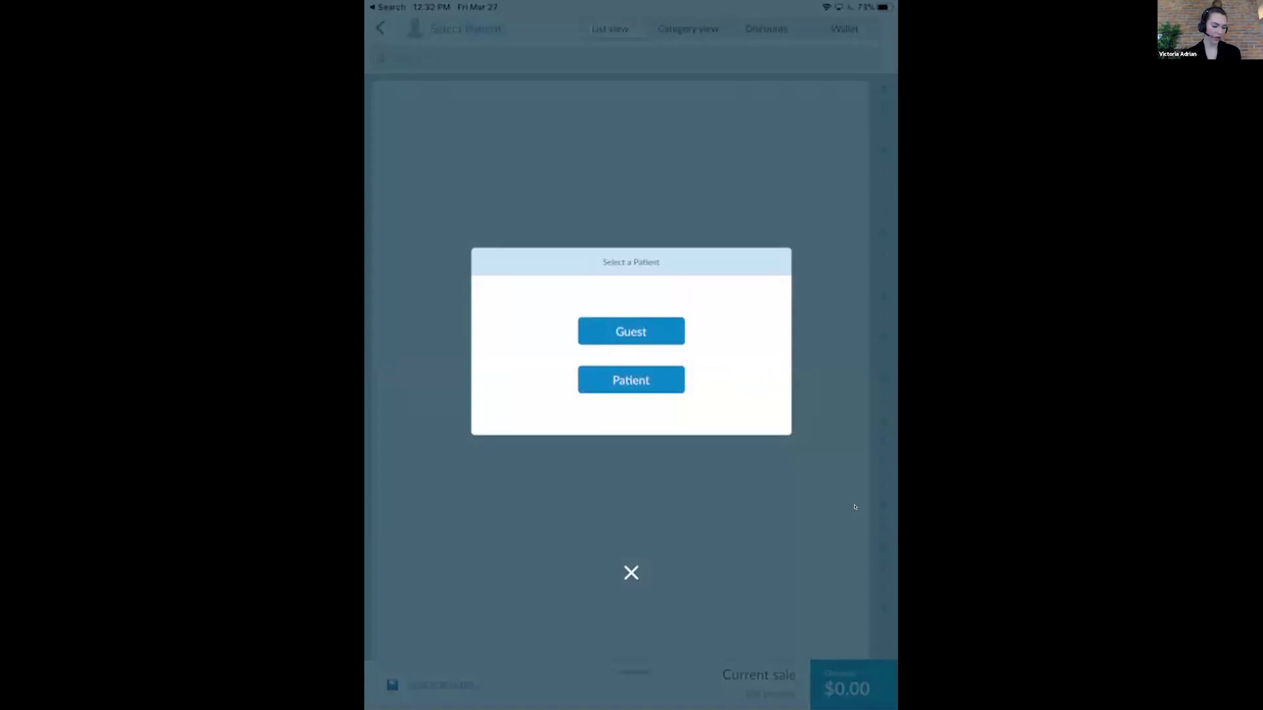
{"action": "type", "text": "madison"}
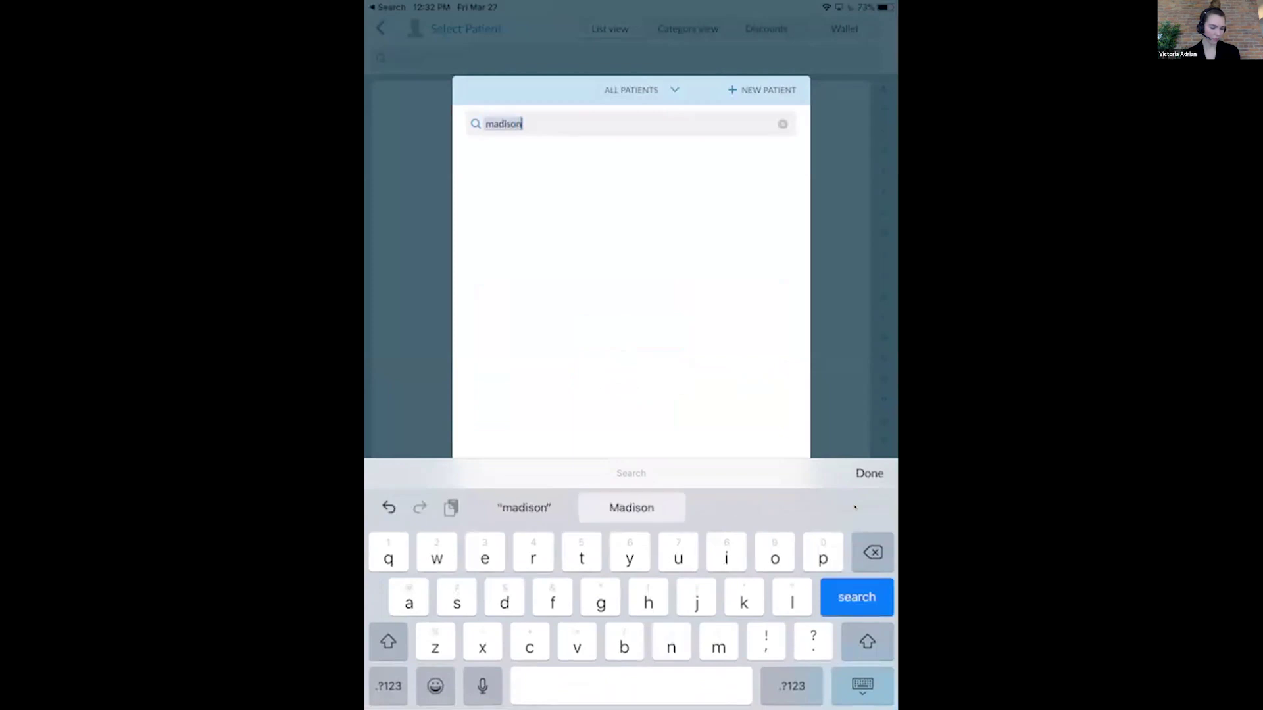
{"action": "key", "text": "Return"}
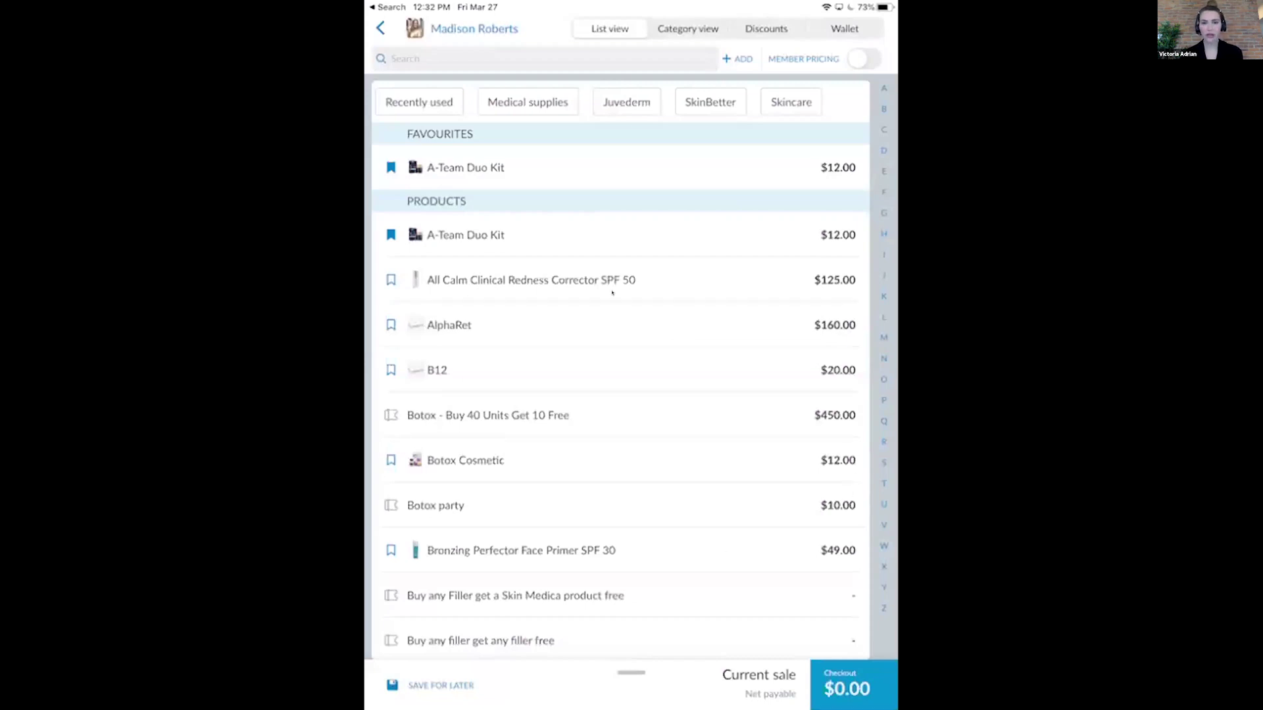
Step: Add All Calm Clinical Redness Corrector SPF 50 to the sale and expand the current sale summary
{"action": "left_click", "coordinate": [667, 290]}
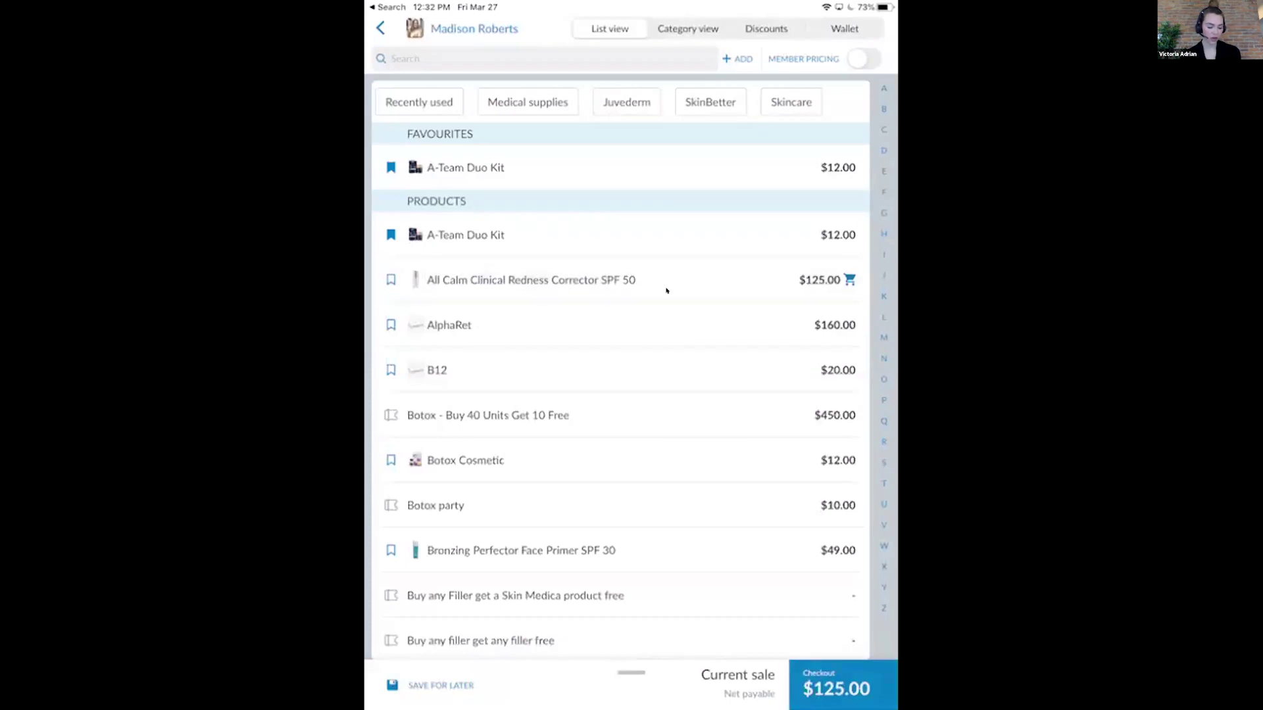
{"action": "left_click", "coordinate": [613, 676]}
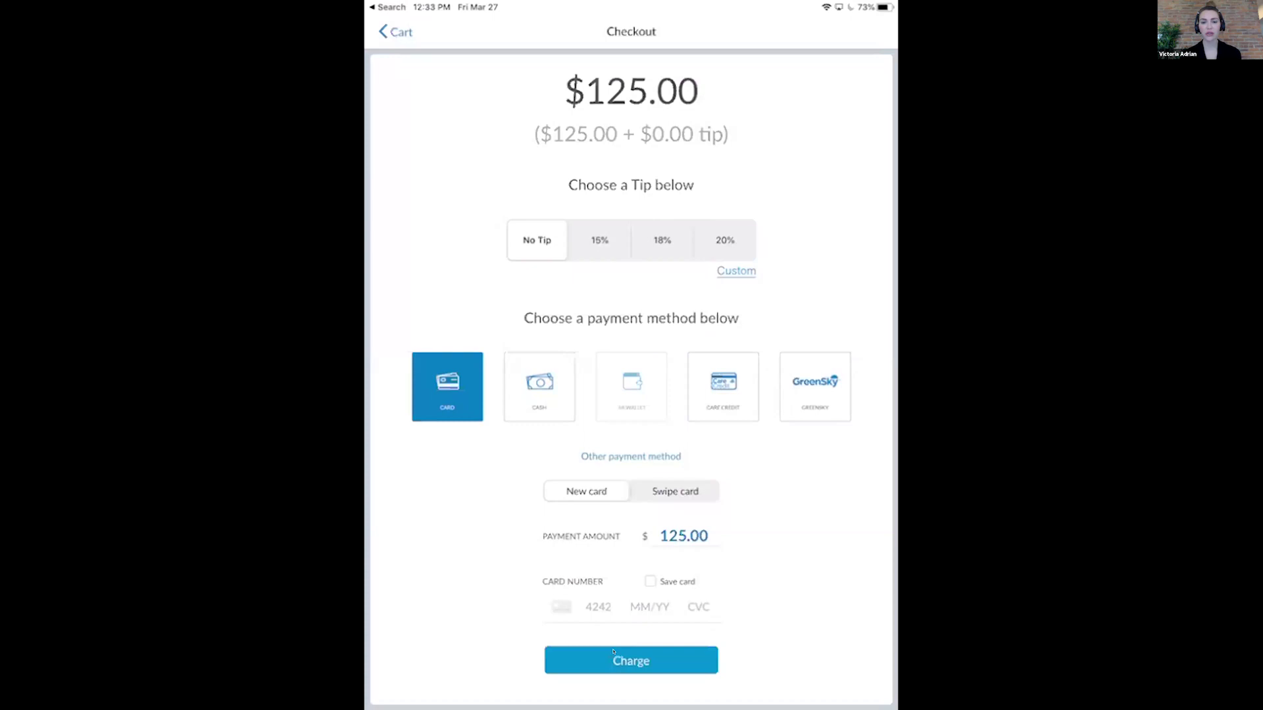
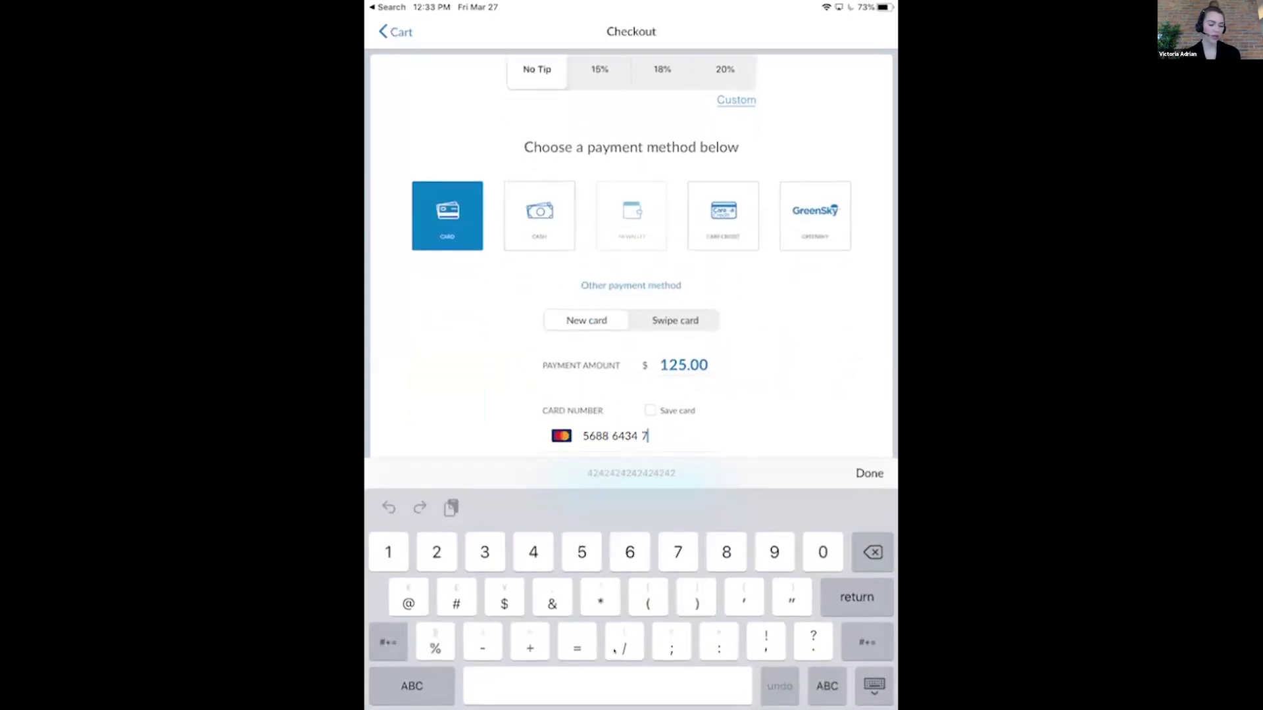
Step: Enter the test card number for the $125.00 card payment
{"action": "key", "text": "Return"}
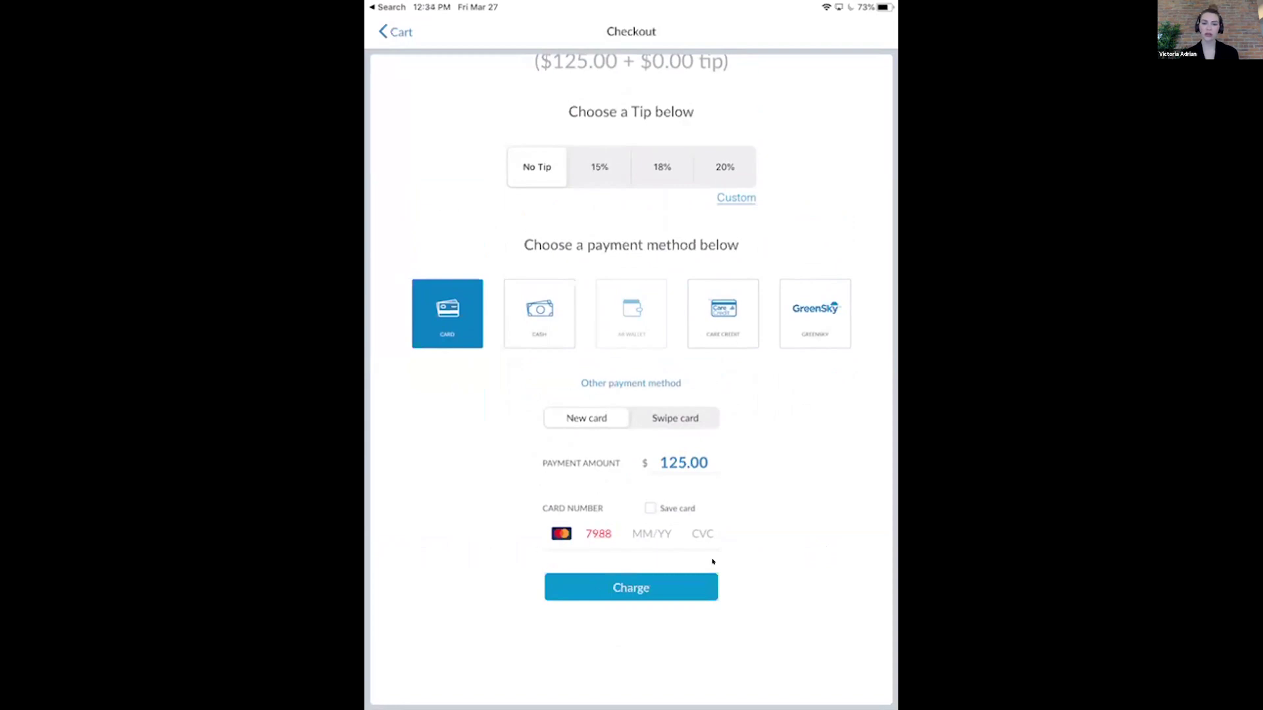
{"action": "left_click", "coordinate": [539, 314]}
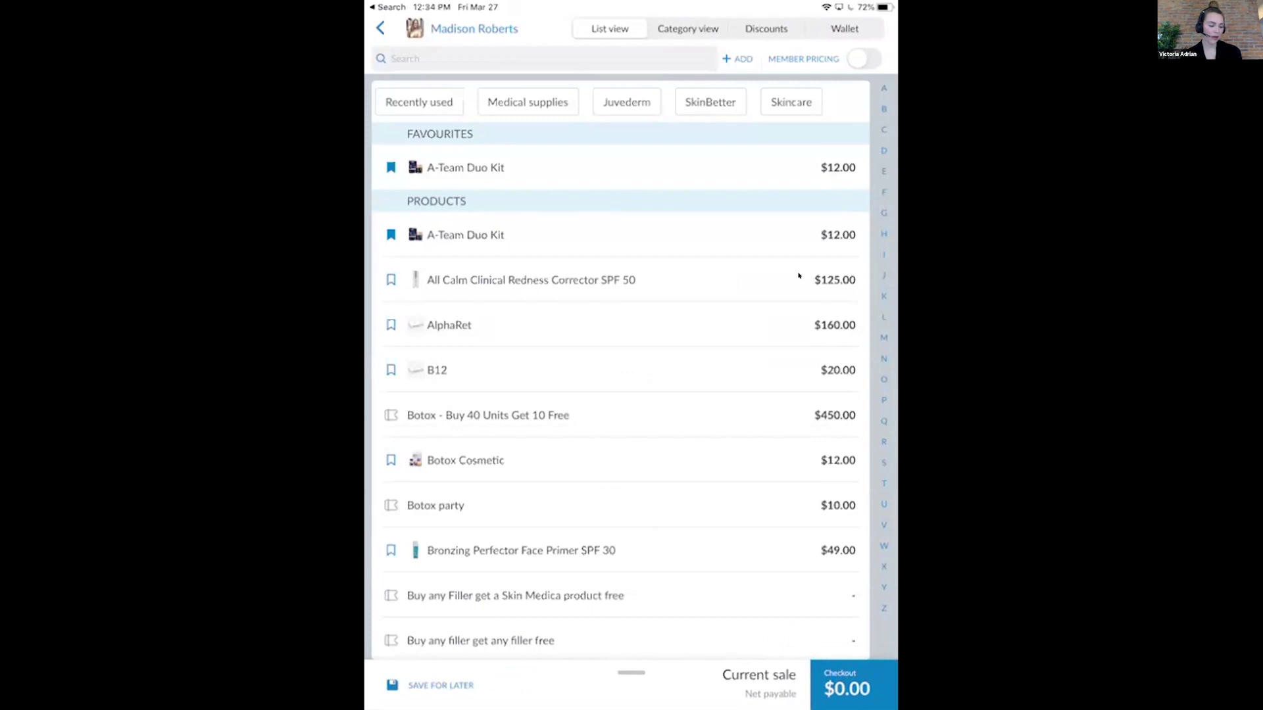
{"action": "scroll", "coordinate": [799, 275], "scroll_direction": "down", "scroll_amount": 7}
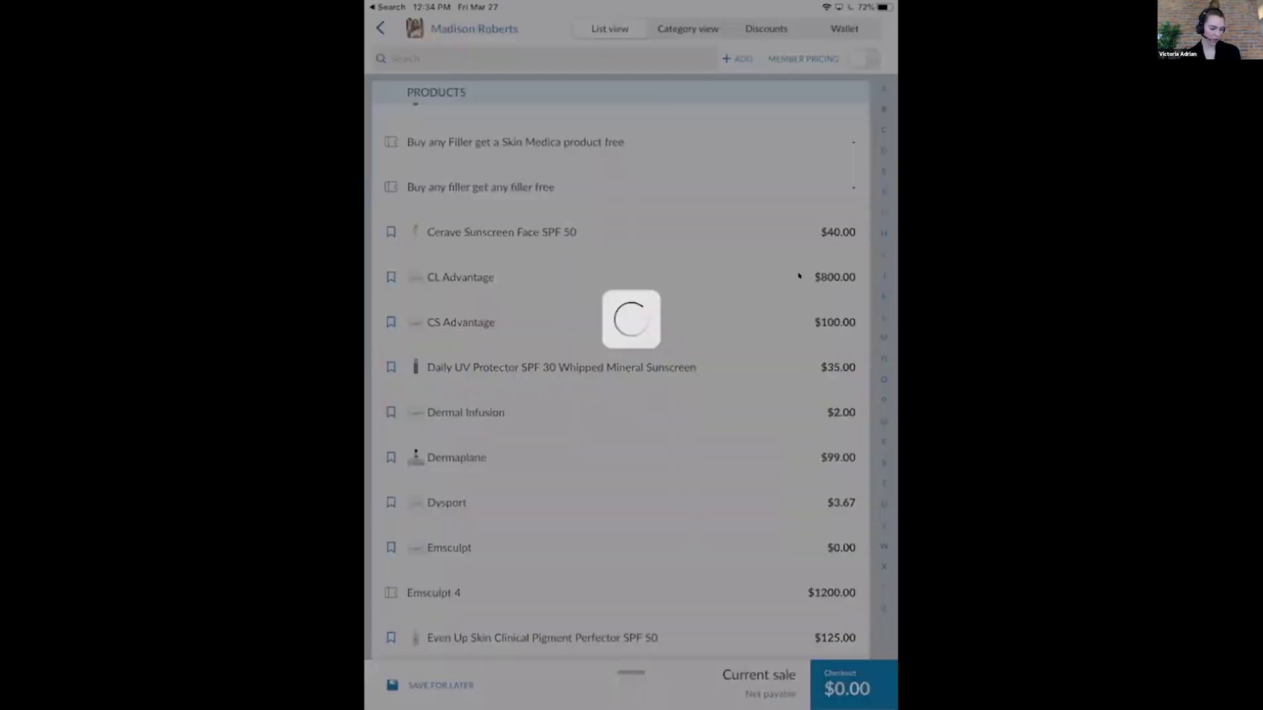
{"action": "scroll", "coordinate": [799, 275], "scroll_direction": "down", "scroll_amount": 3}
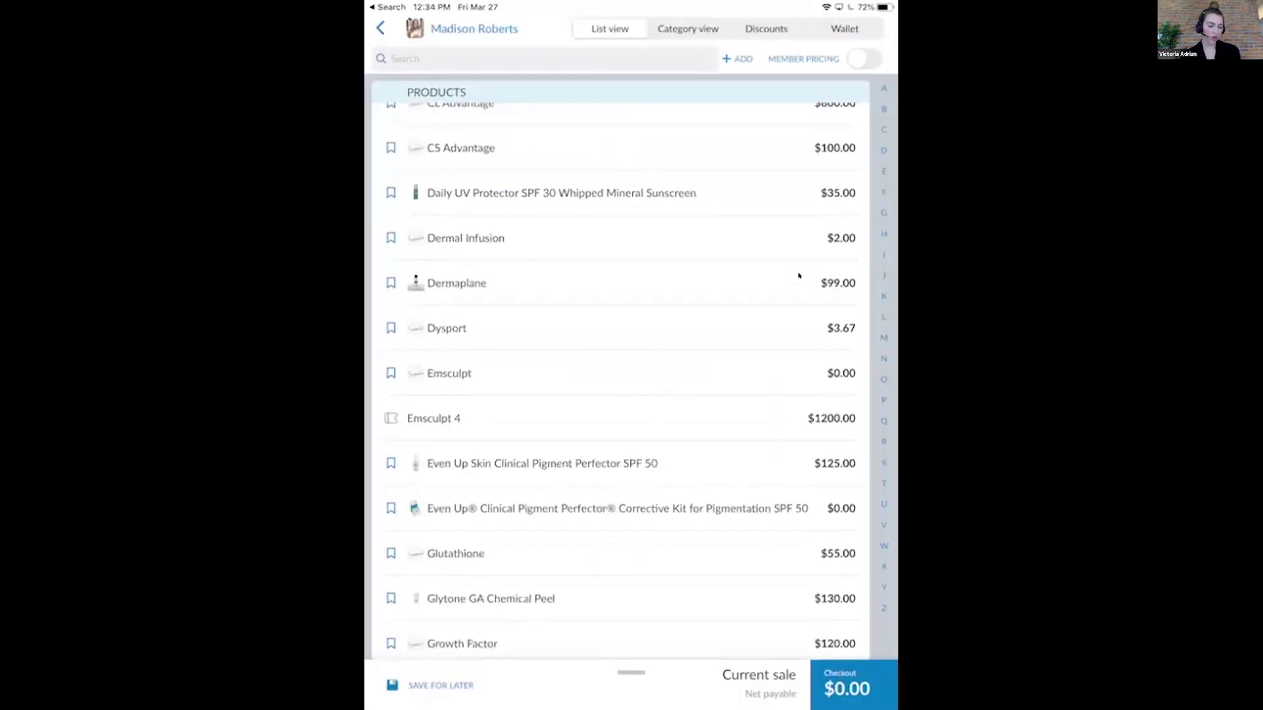